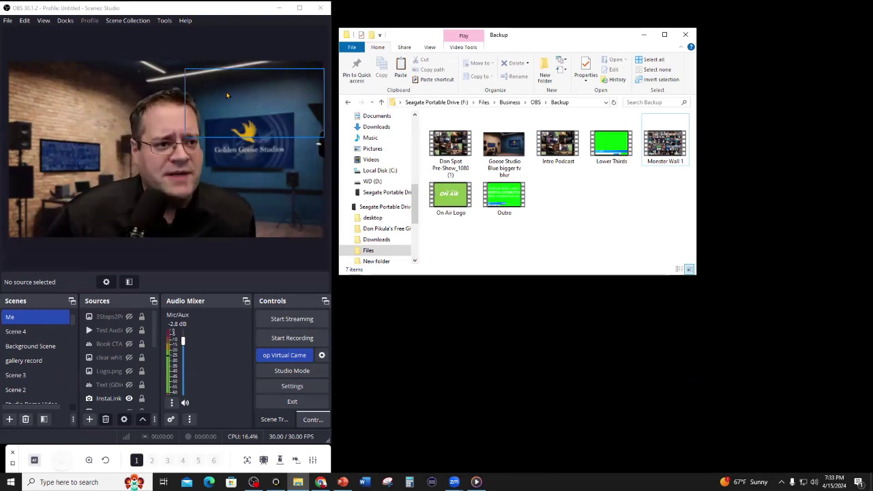
Create a new empty scene collection named 'TV Show' from the Scene Collection menu
left_click(127, 21)
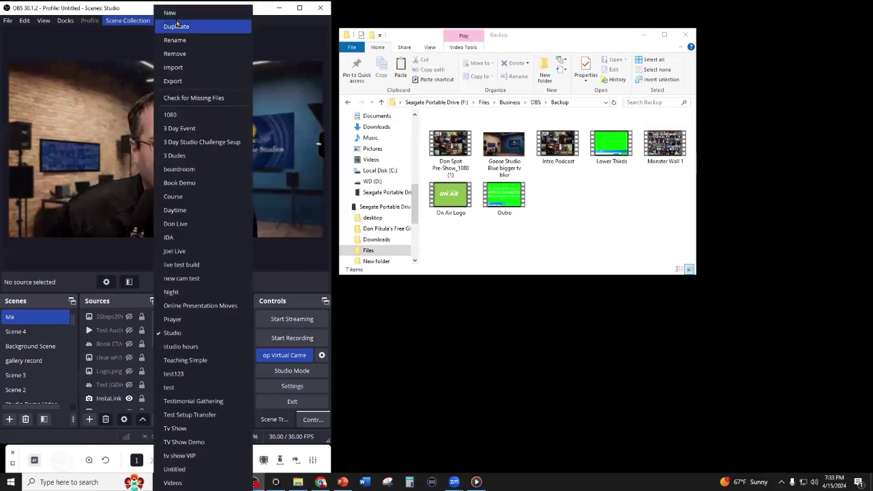
left_click(179, 17)
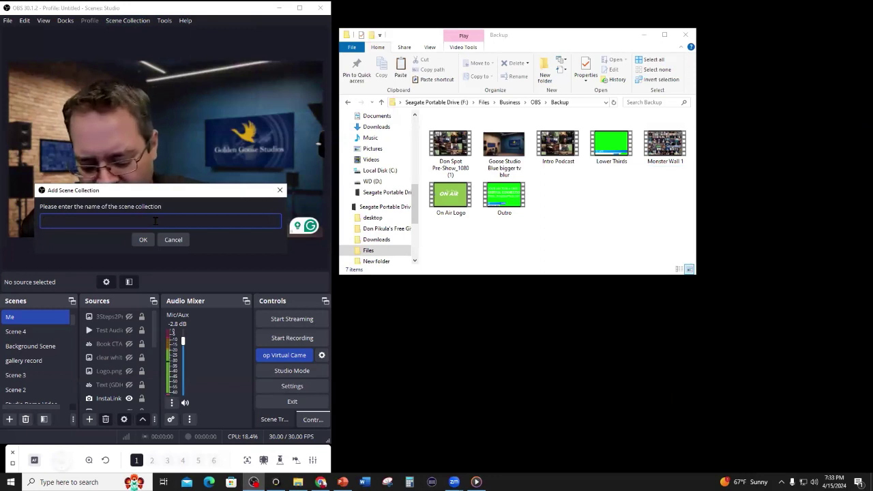
type("TV Show")
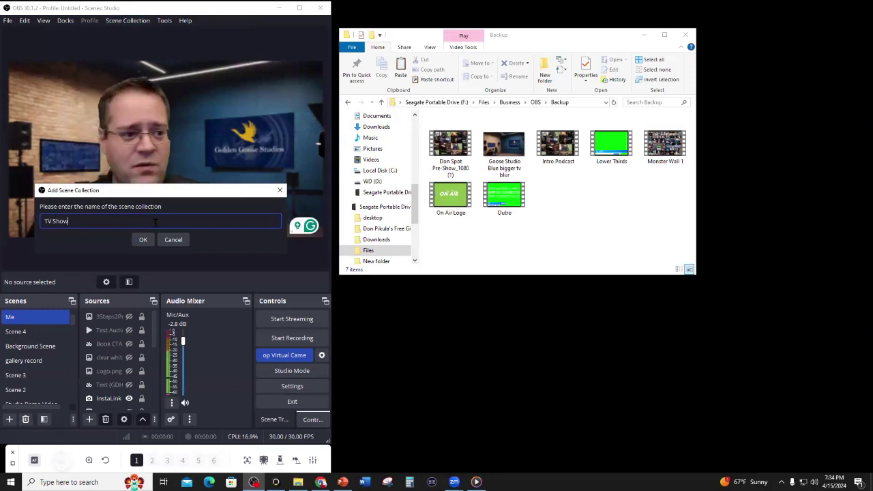
left_click(138, 240)
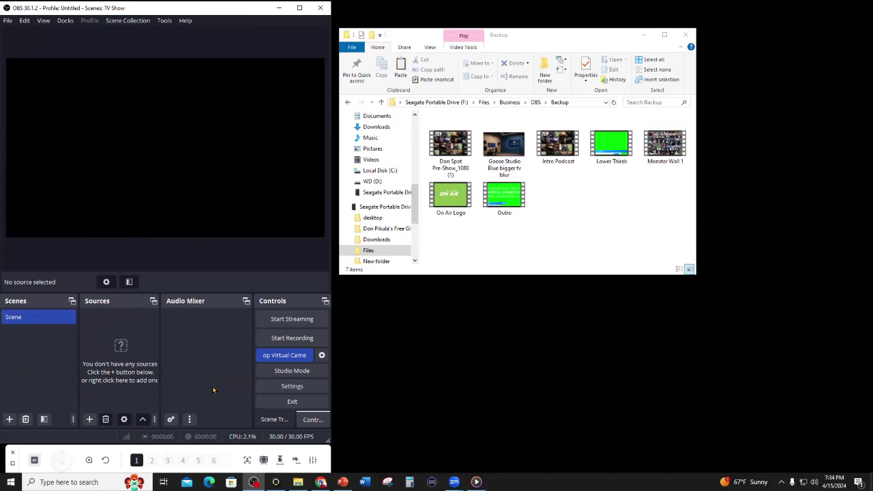
Open Settings on the Output page and keep the audio bitrate at 128
left_click(291, 386)
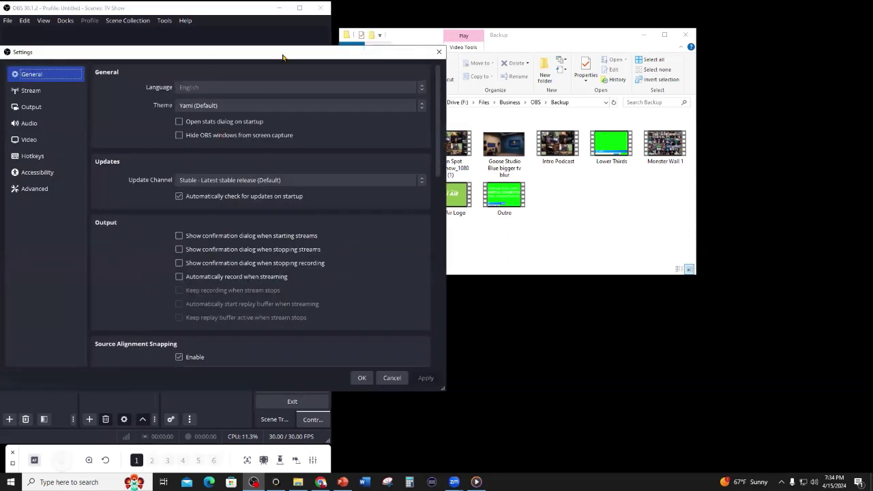
left_click_drag(283, 57, 329, 60)
left_click(103, 111)
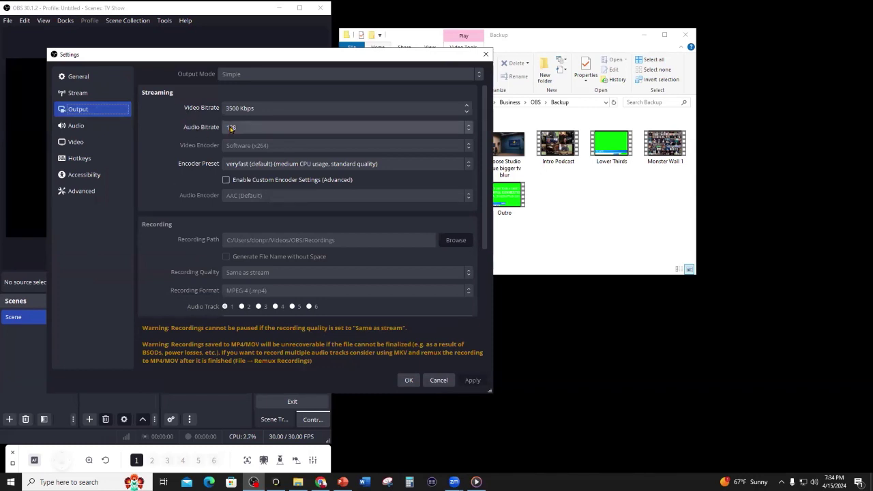
left_click(468, 129)
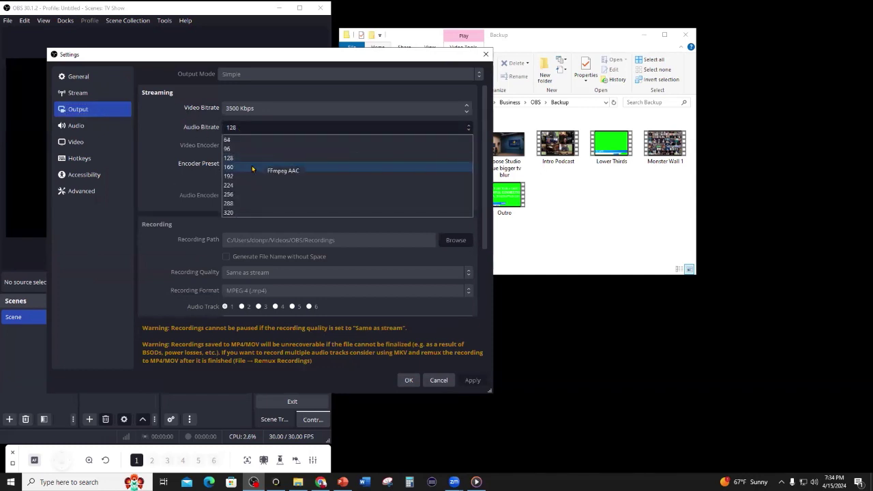
left_click(240, 160)
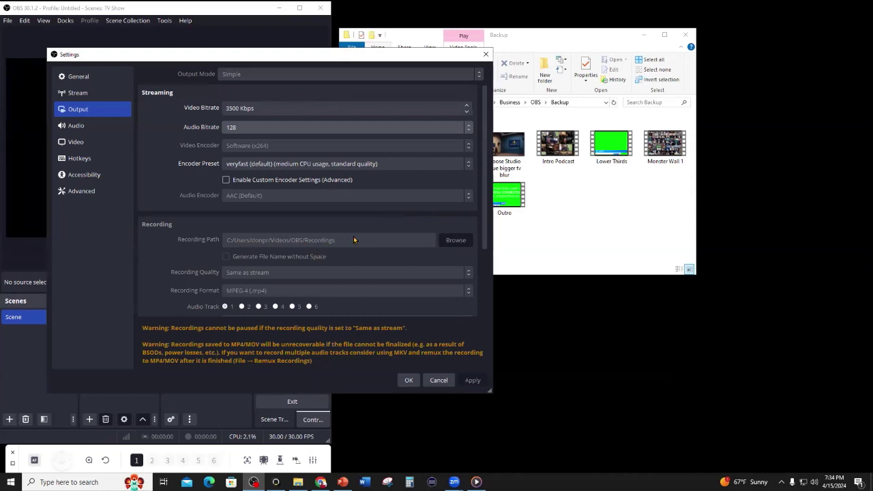
scroll(348, 245, "down", 1)
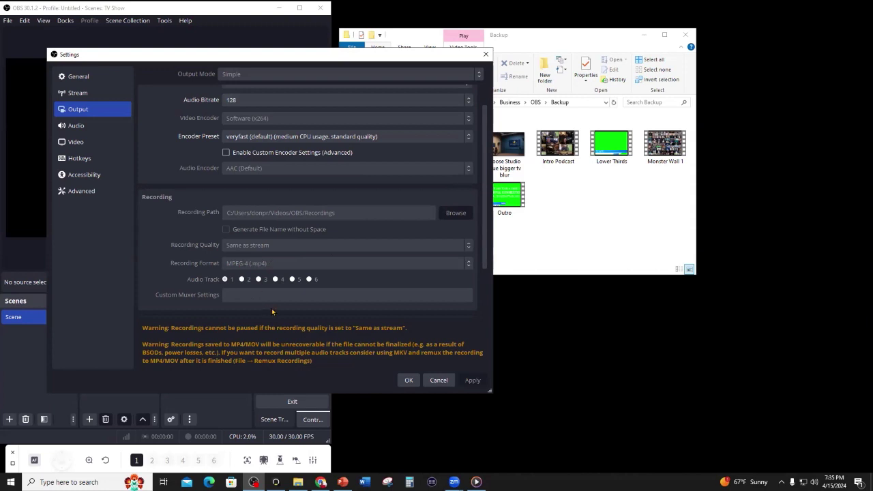
scroll(271, 312, "down", 1)
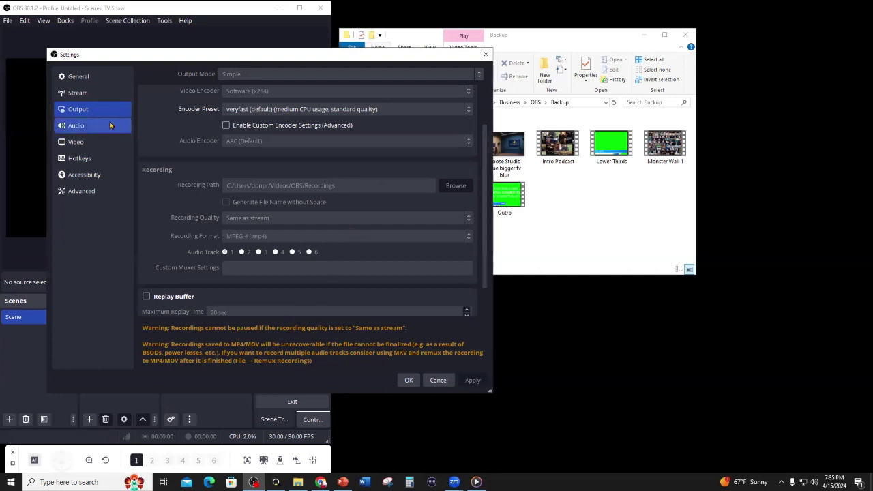
Check the Video page shows 1280x720 base and output at 30 FPS, then close Settings with OK
left_click(97, 140)
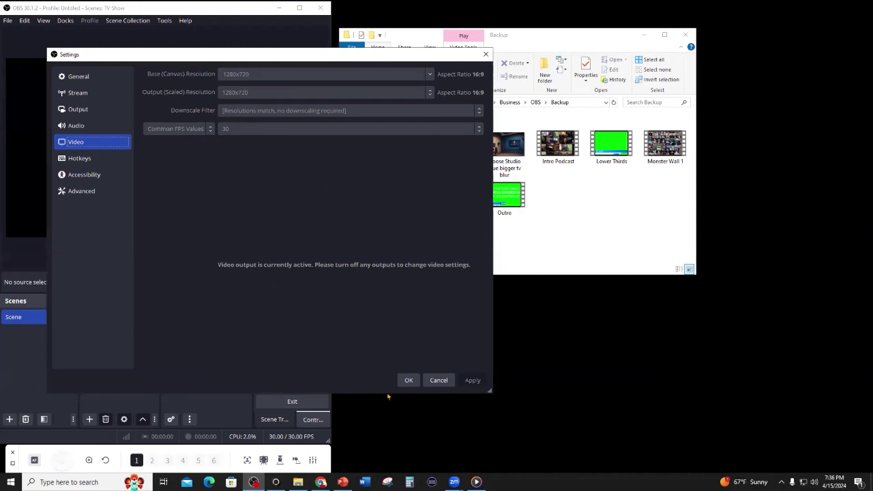
left_click(408, 380)
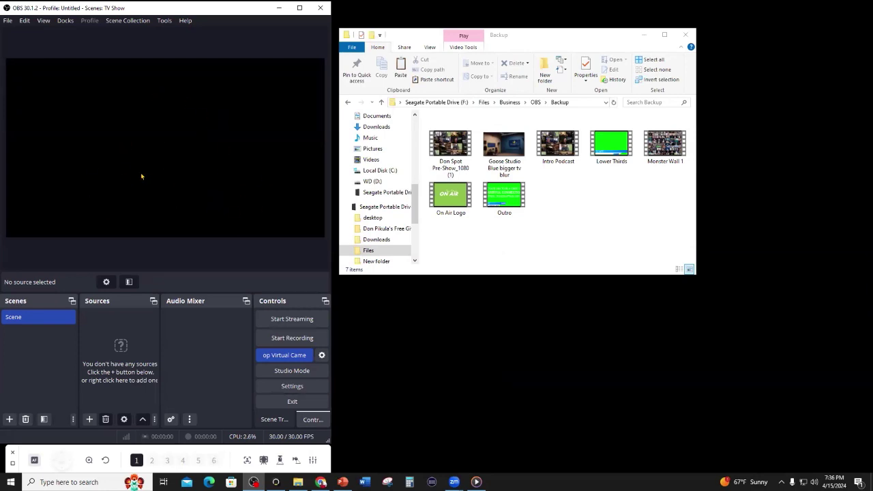
Rename the lone scene 'Scene' to 'Intro' and open the Sources add menu
left_click(414, 41)
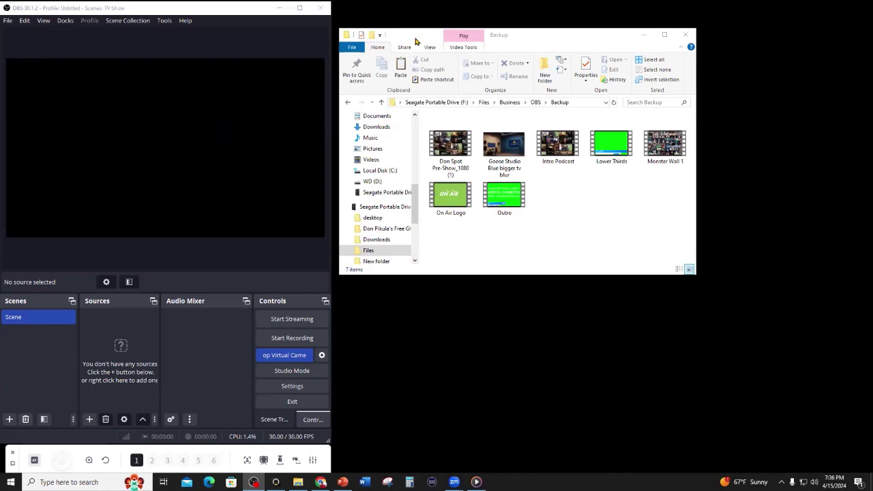
left_click_drag(414, 42, 417, 36)
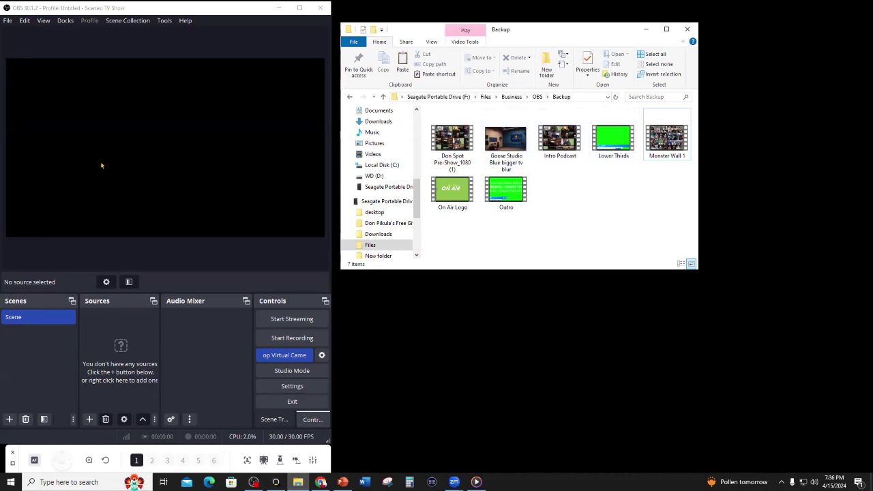
right_click(26, 320)
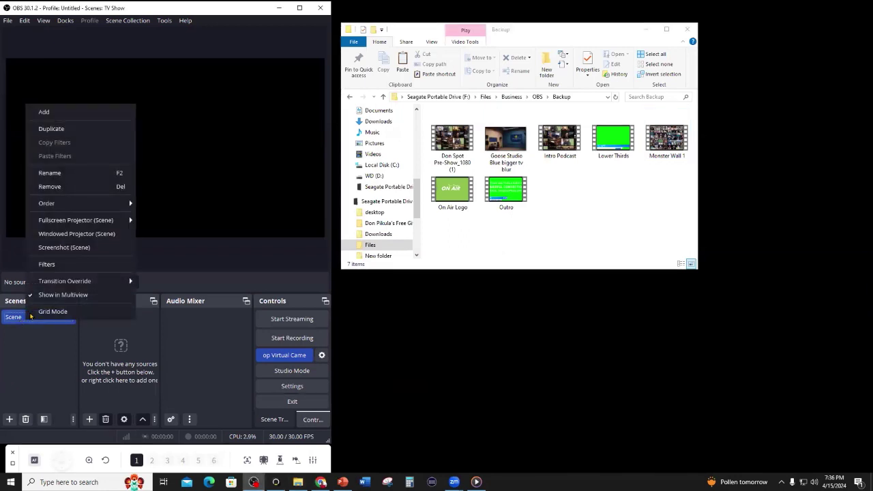
left_click(68, 174)
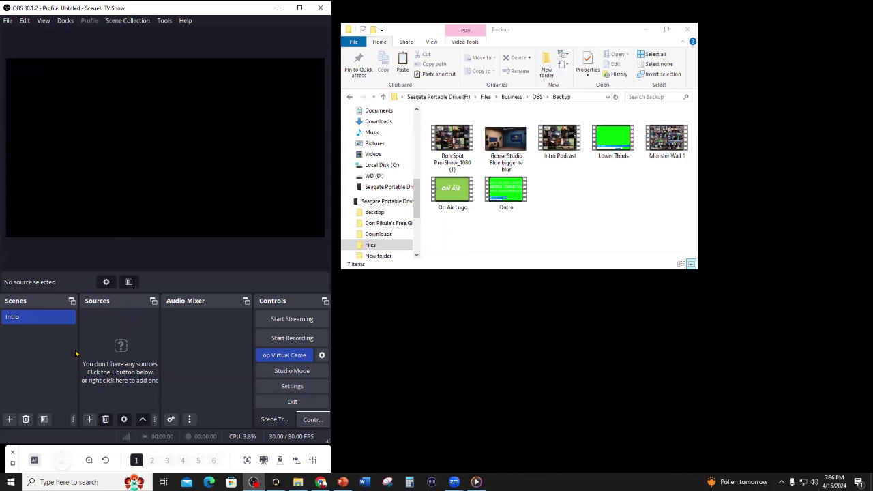
left_click(88, 420)
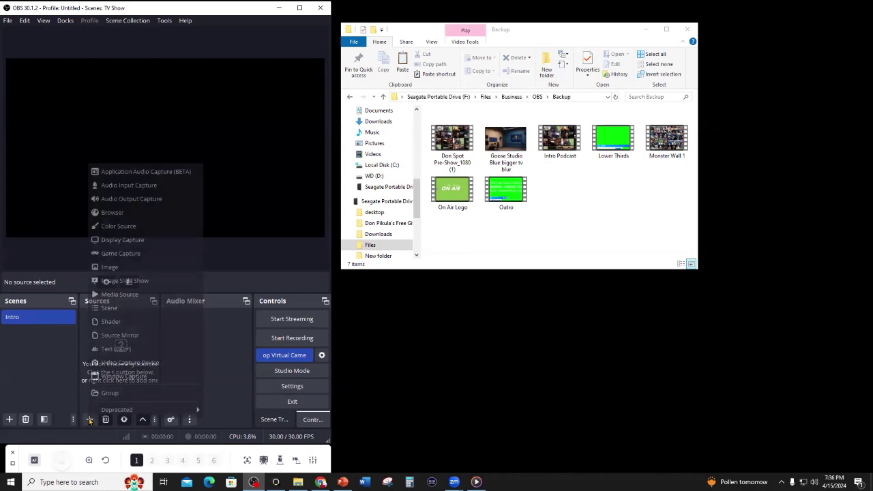
Add a Video Capture Device source named 'InstaLink' to the Intro scene
left_click(151, 364)
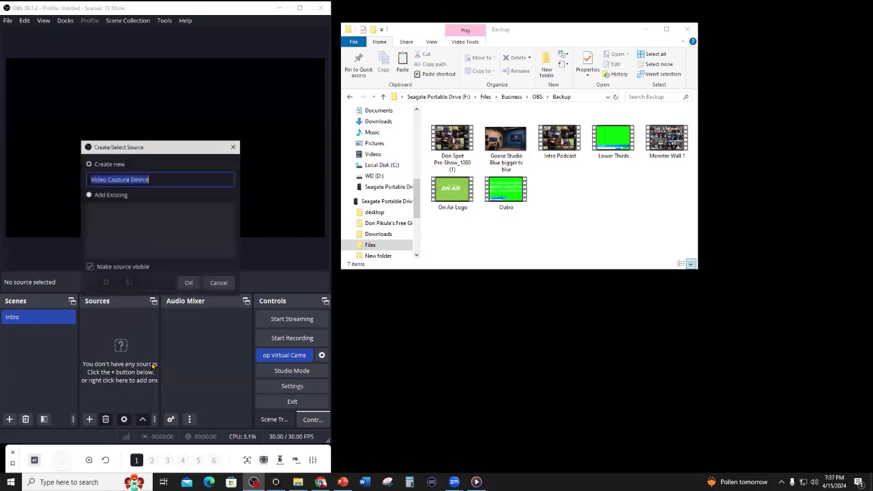
type("InstaLink")
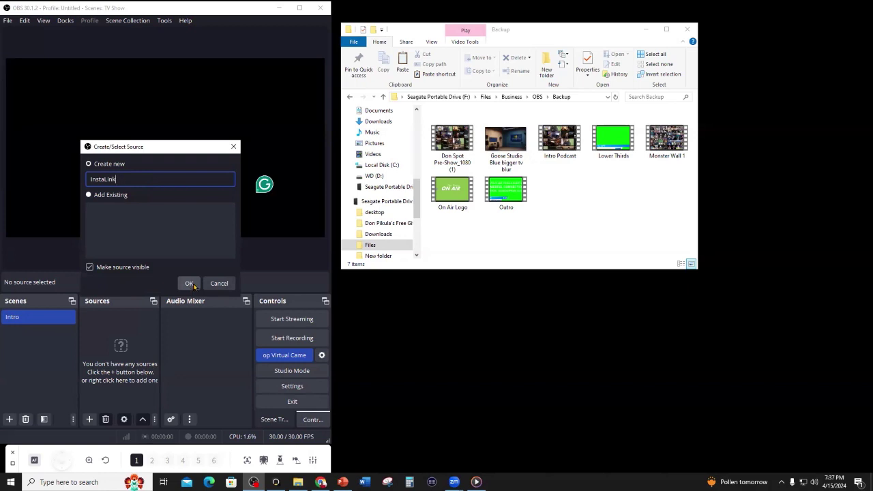
left_click(189, 285)
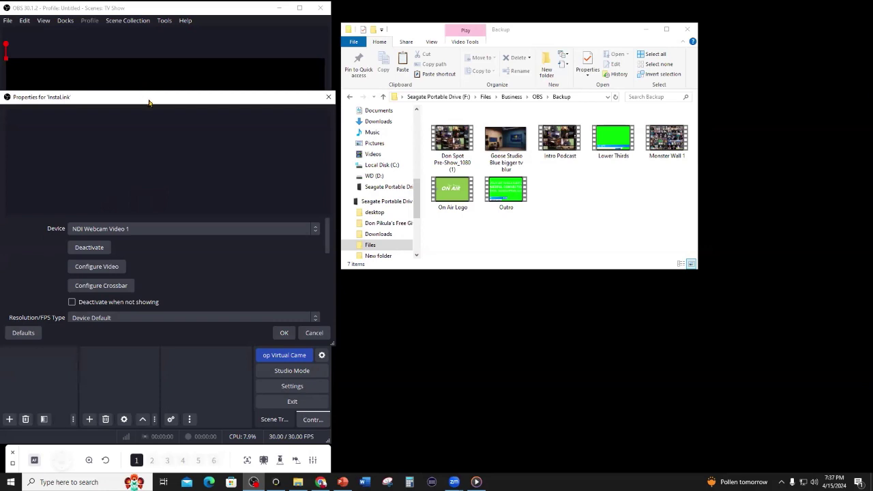
Select Insta360 Link as the InstaLink source's camera device
left_click_drag(149, 103, 155, 97)
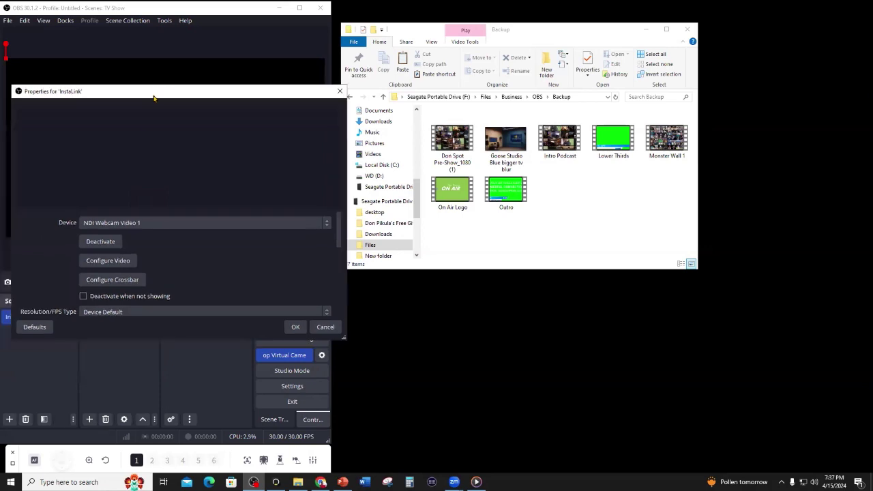
left_click(156, 223)
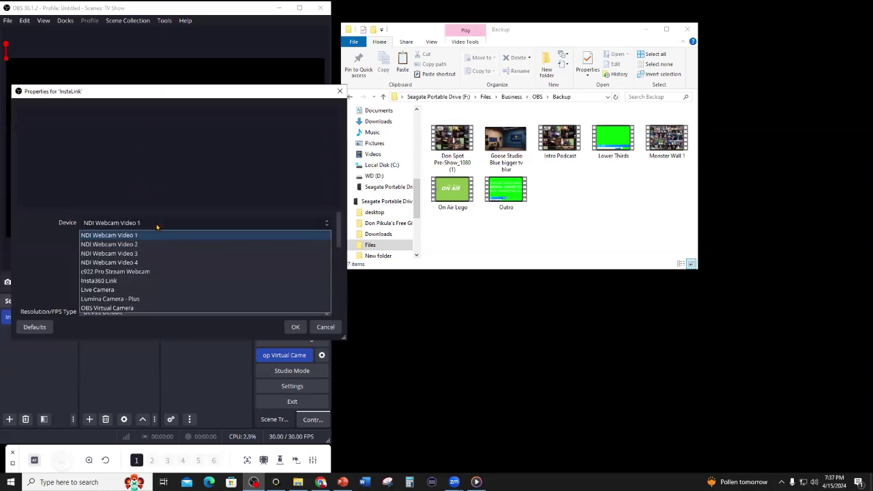
left_click(112, 281)
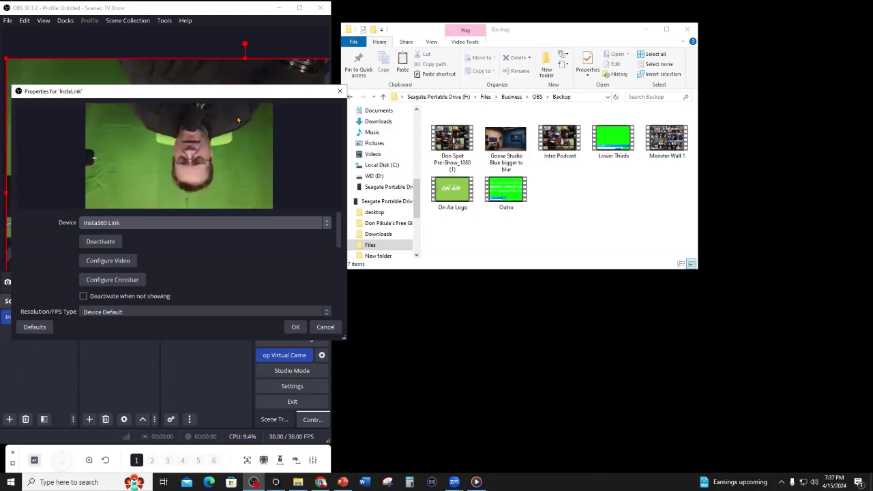
left_click(320, 223)
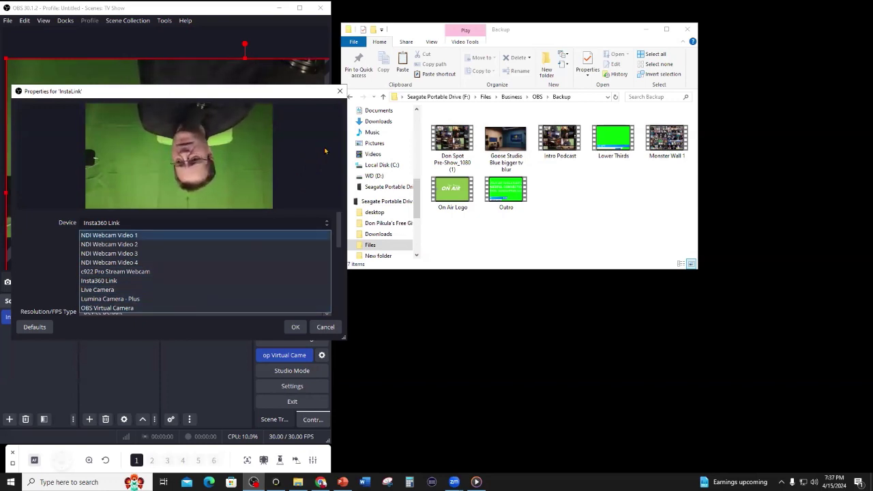
left_click(225, 124)
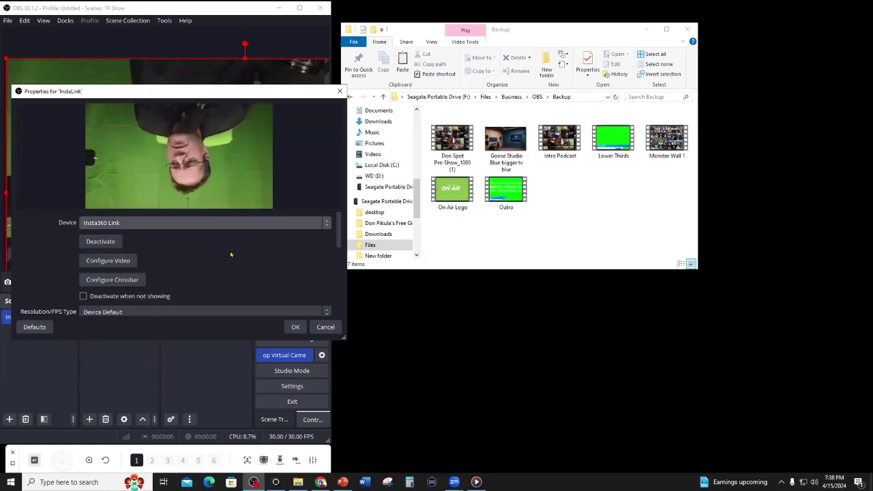
scroll(229, 251, "down", 1)
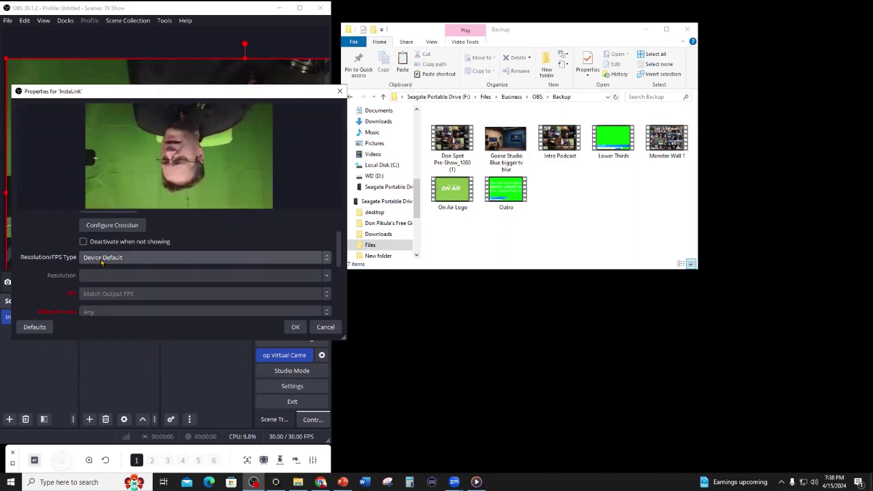
Switch Resolution/FPS Type to Custom and set the resolution to 1280x720
left_click(327, 258)
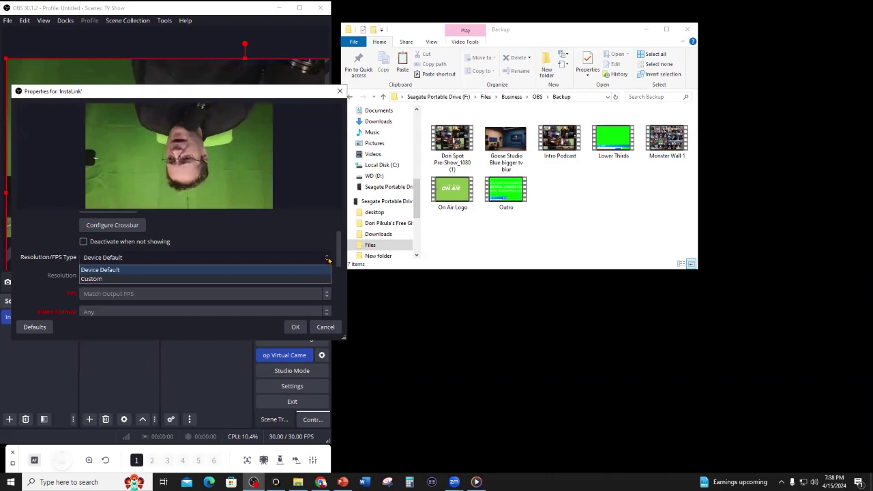
left_click(114, 277)
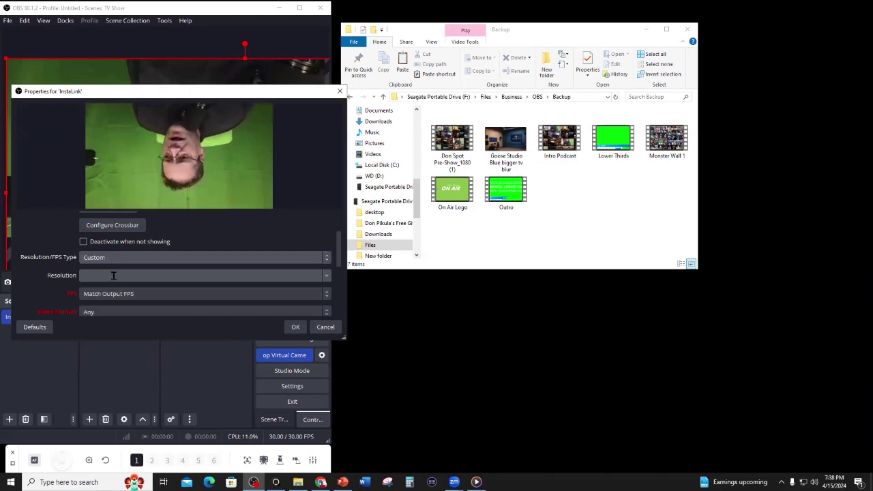
left_click(326, 275)
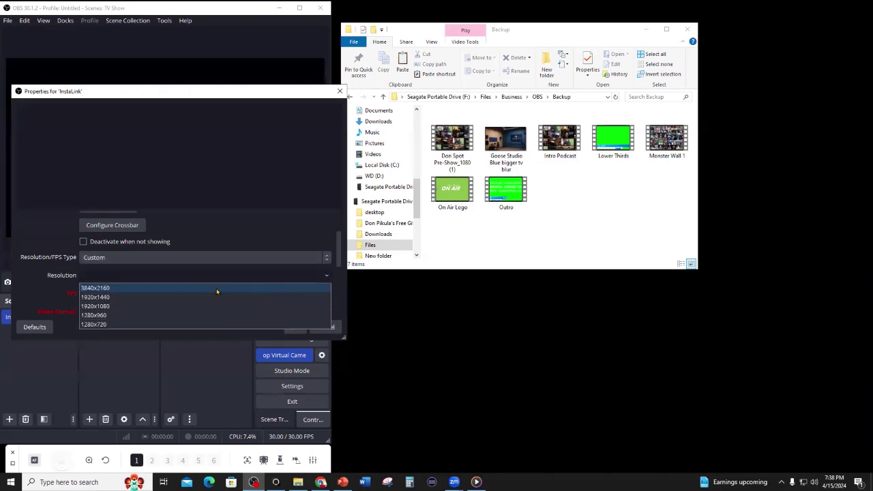
left_click(116, 326)
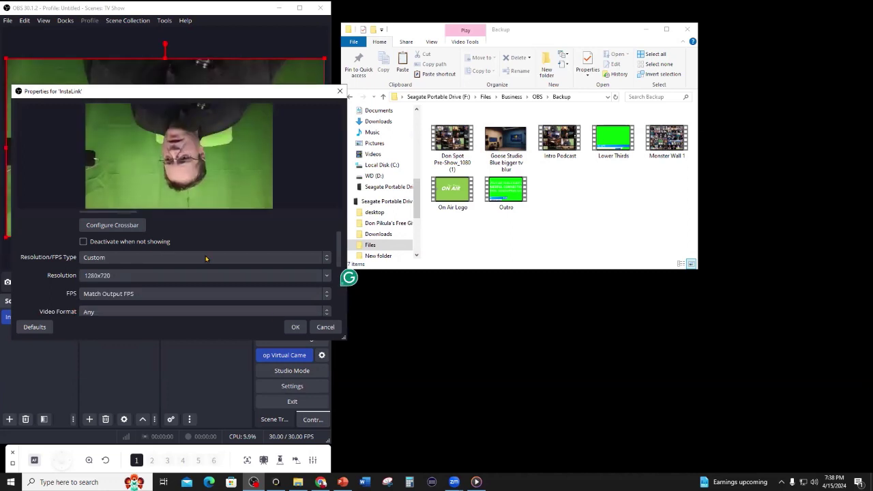
Apply the InstaLink properties and open the camera source's context menu in the preview
left_click(295, 327)
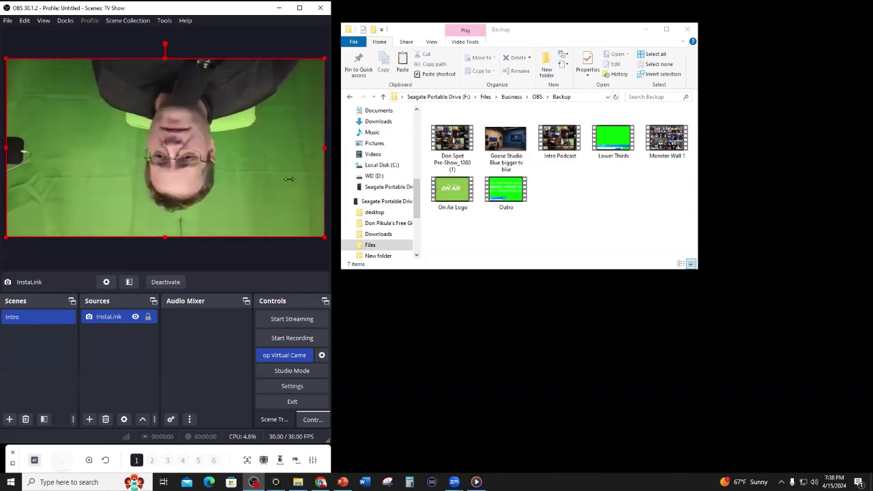
left_click(342, 481)
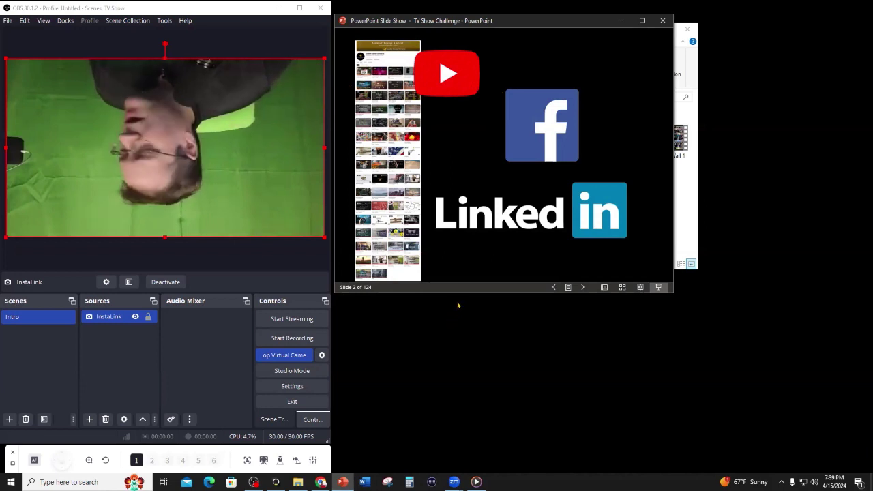
right_click(243, 147)
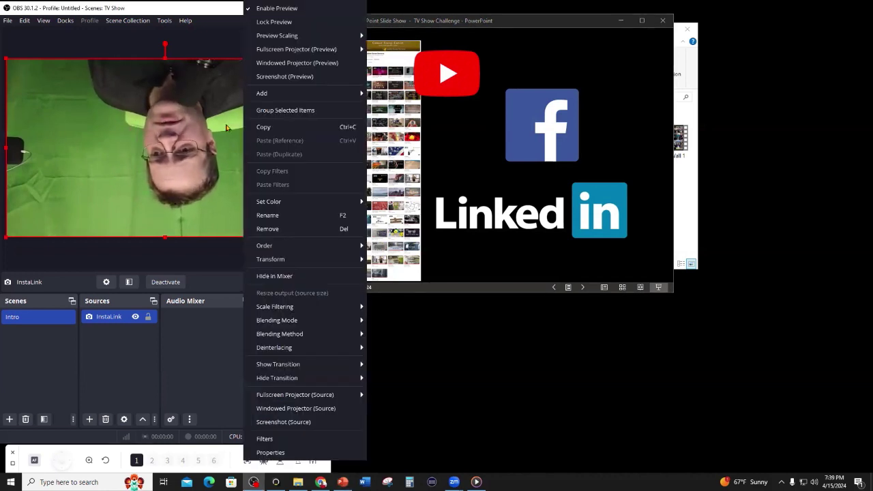
left_click(127, 319)
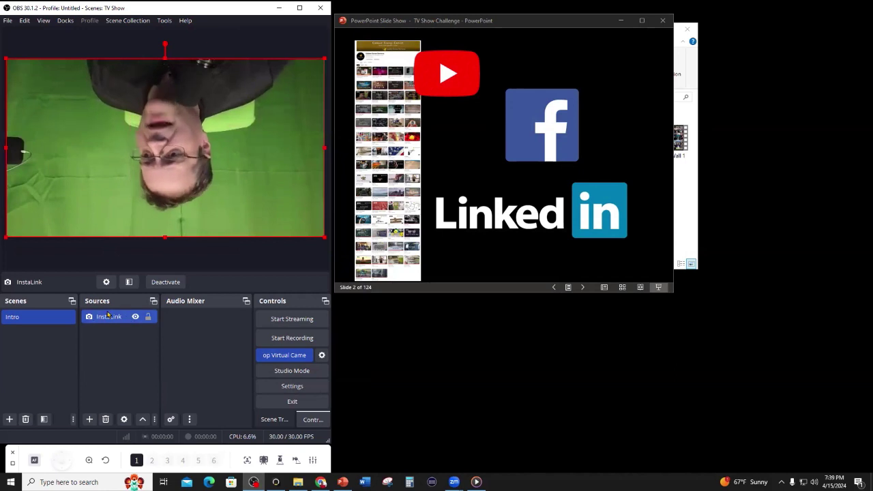
right_click(208, 128)
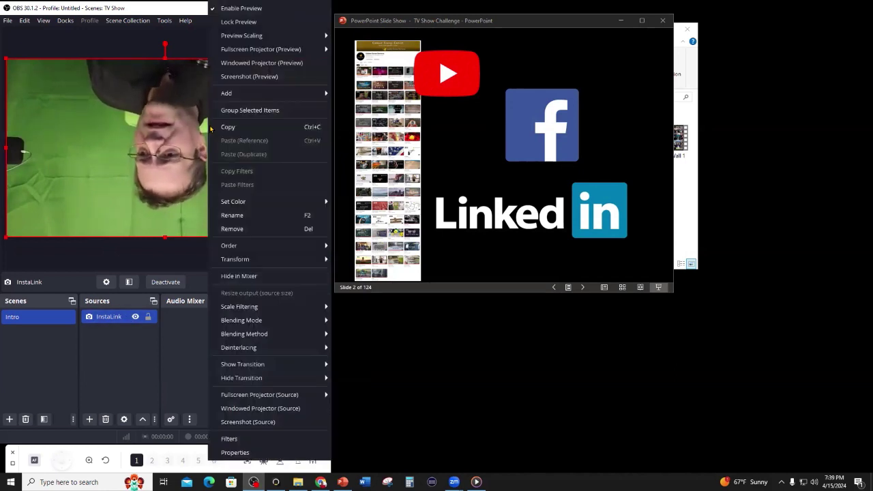
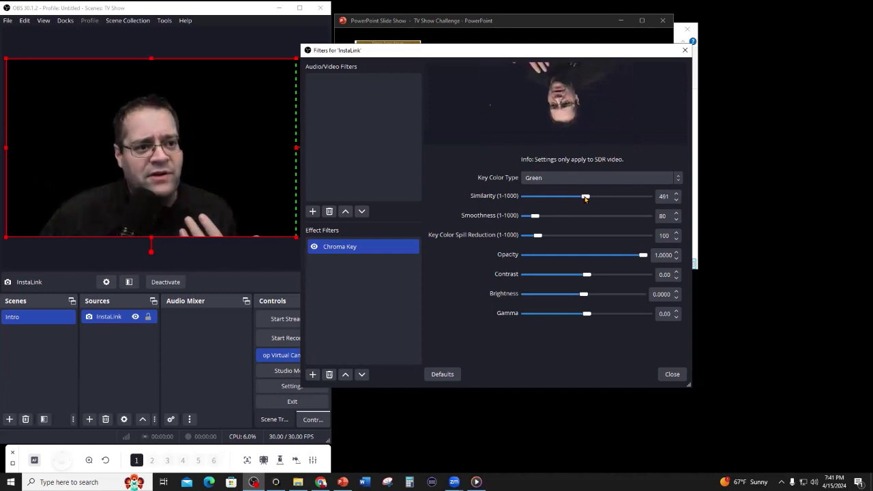
Set the InstaLink chroma key similarity to 441
mouse_move(585, 199)
left_mouse_down()
mouse_move(568, 197)
mouse_move(579, 196)
left_mouse_up()
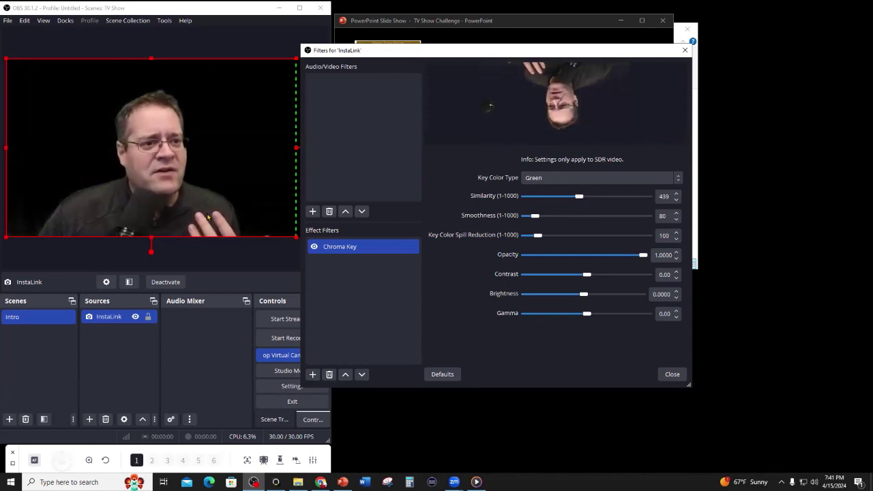
left_click(677, 201)
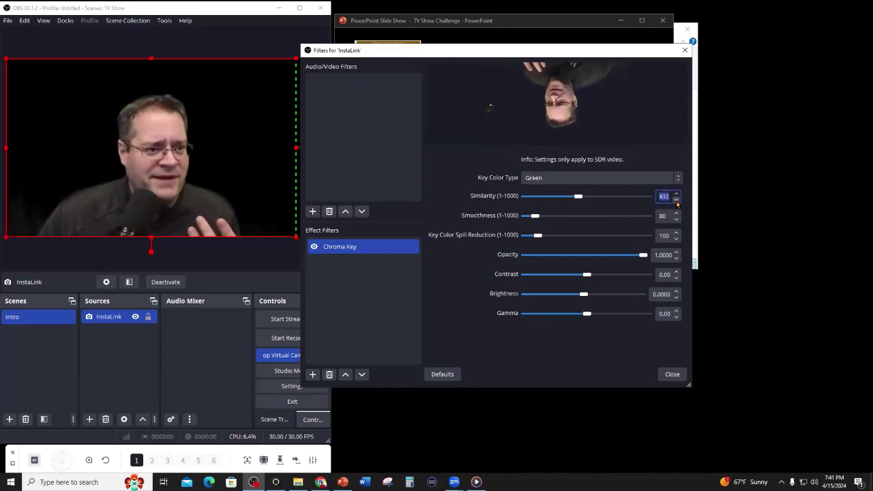
left_click(677, 201)
left_click(677, 200)
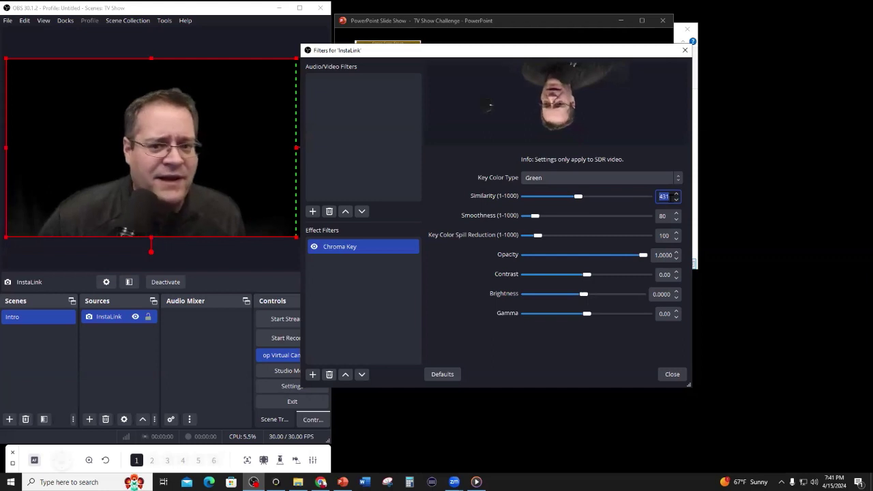
left_click(676, 193)
left_click(677, 193)
left_click(677, 193)
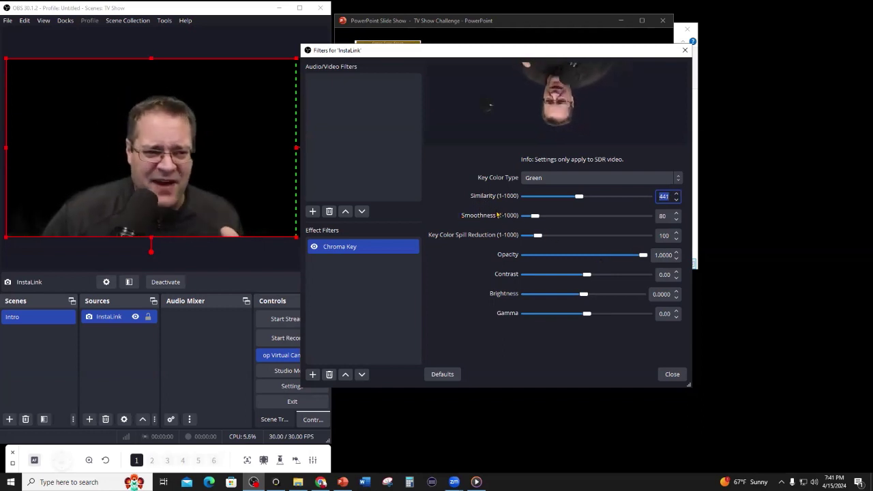
Set the chroma key smoothness to 75 and key color spill reduction to 79
left_click_drag(535, 216, 515, 223)
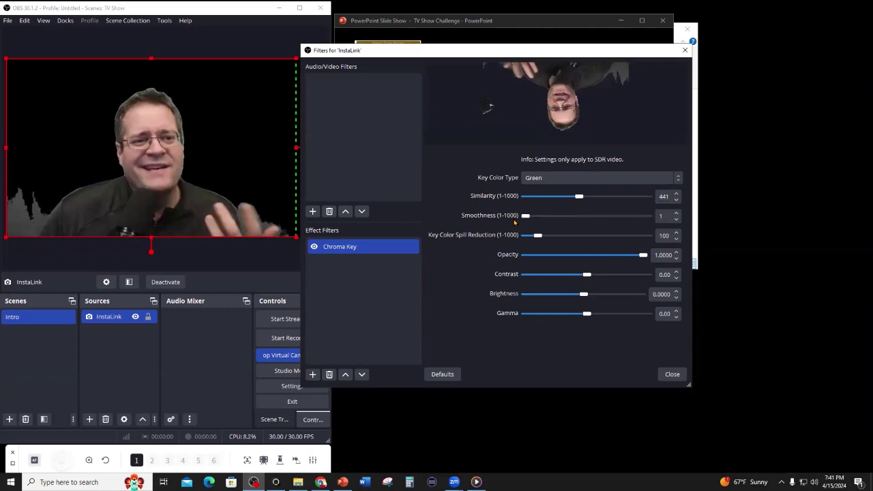
left_click_drag(514, 222, 534, 219)
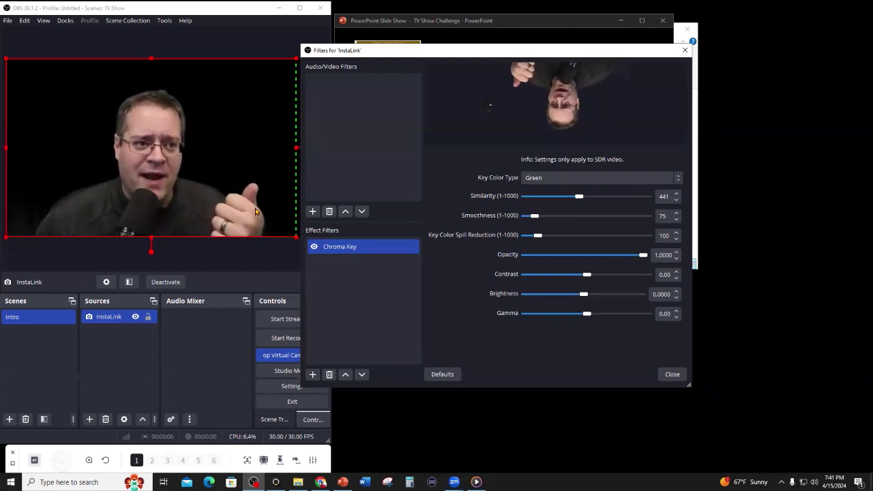
left_click_drag(537, 235, 509, 242)
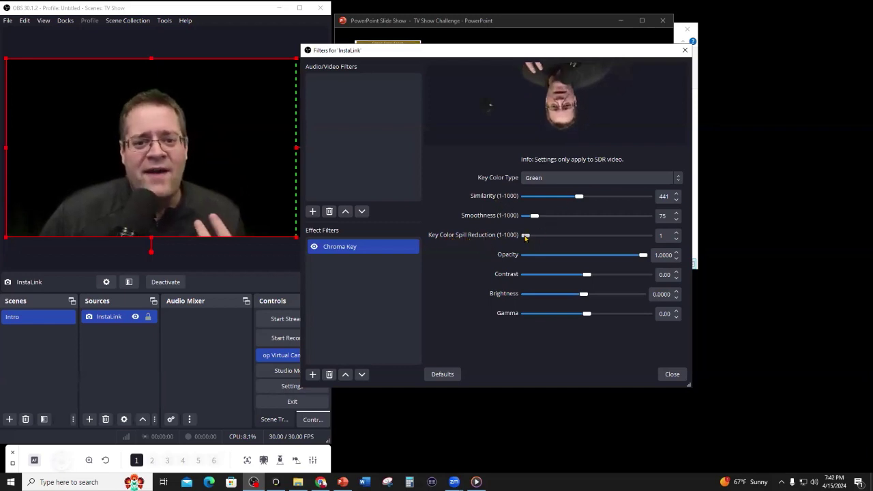
mouse_move(526, 237)
left_mouse_down()
mouse_move(592, 237)
mouse_move(520, 237)
mouse_move(539, 235)
left_mouse_up()
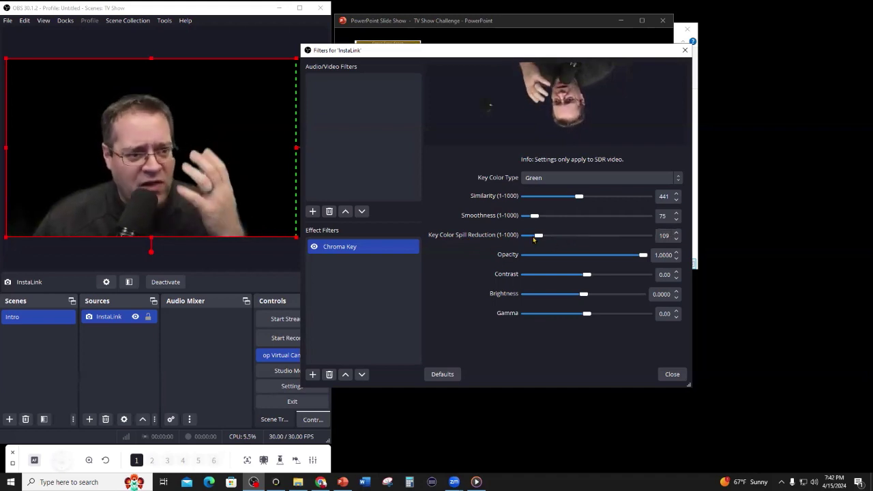
left_click_drag(538, 236, 534, 237)
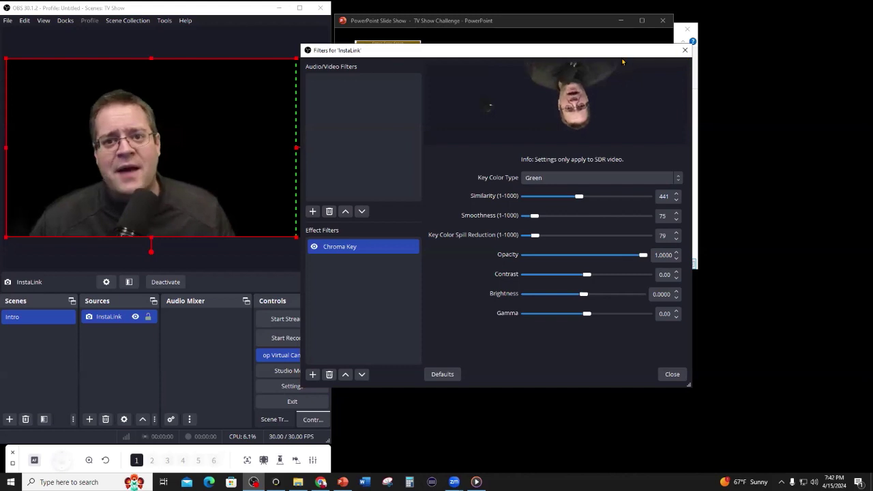
left_click_drag(621, 58, 540, 62)
Close the InstaLink filters, minimize PowerPoint, and preview the Goose Studio Blue bigger tv blur image
left_click(592, 378)
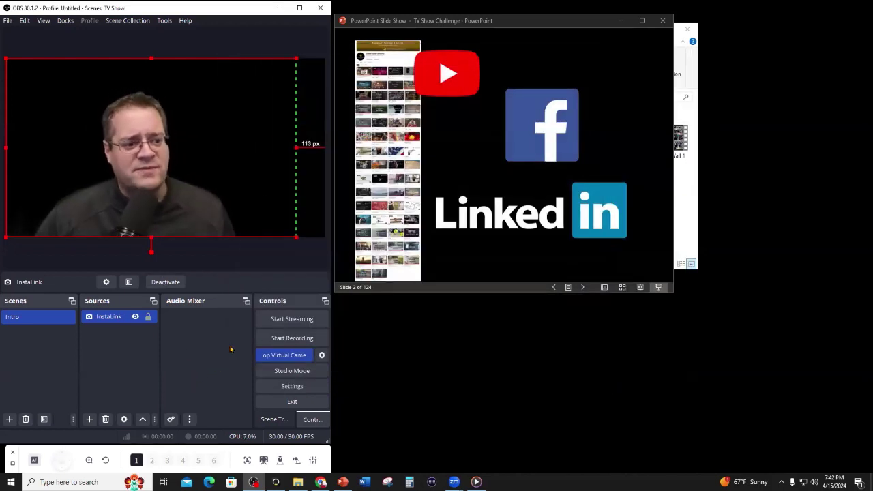
left_click(621, 21)
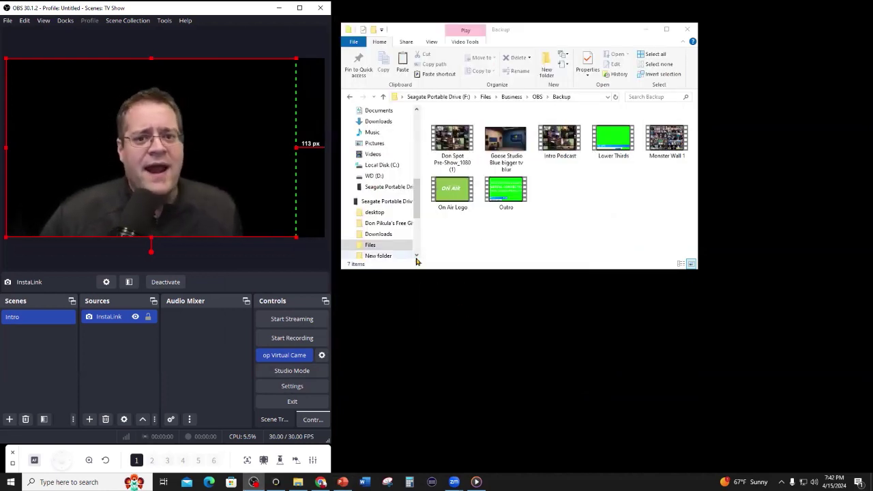
double_click(518, 141)
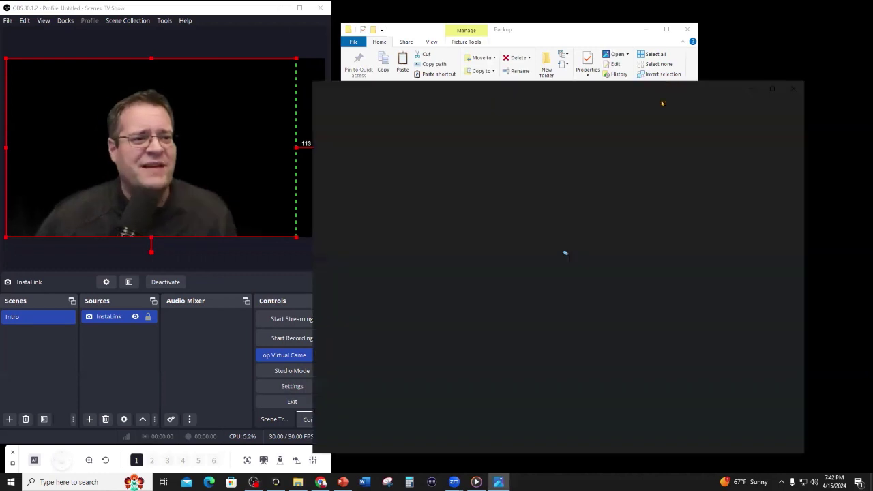
left_click_drag(662, 92, 426, 82)
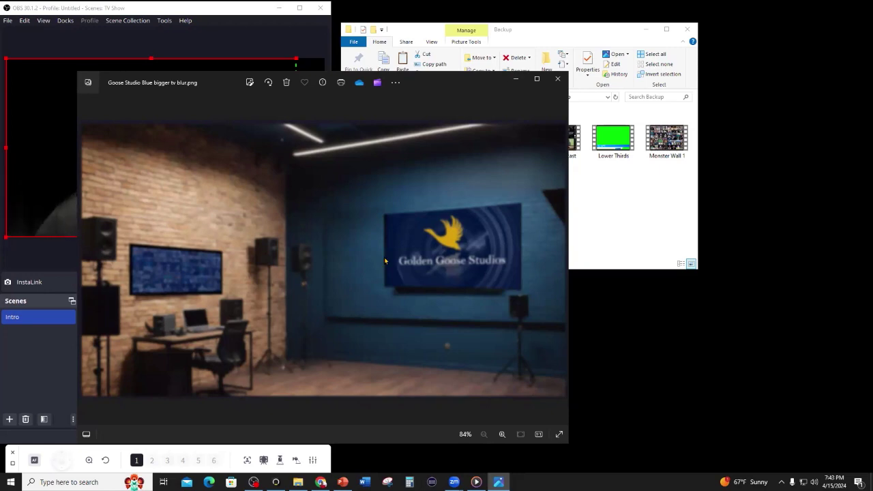
left_click(517, 79)
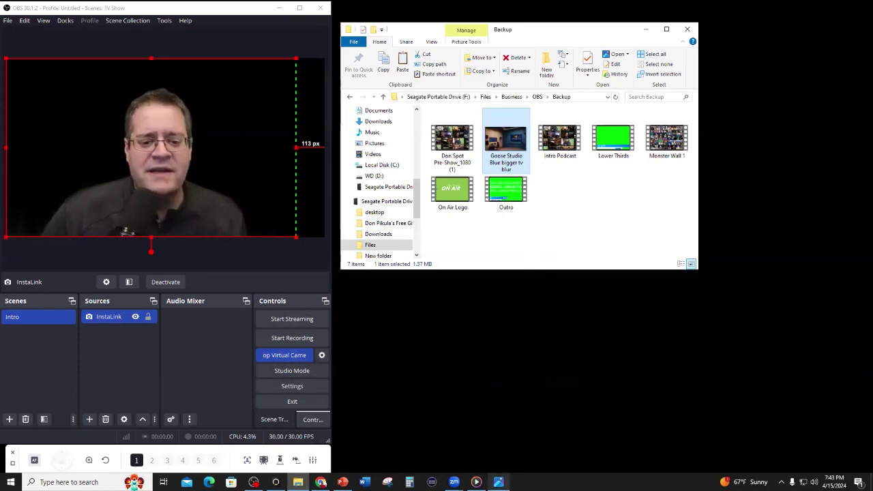
Drag the Goose Studio Blue bigger tv blur image from the Backup folder into the Intro scene
left_click(298, 482)
left_click(298, 482)
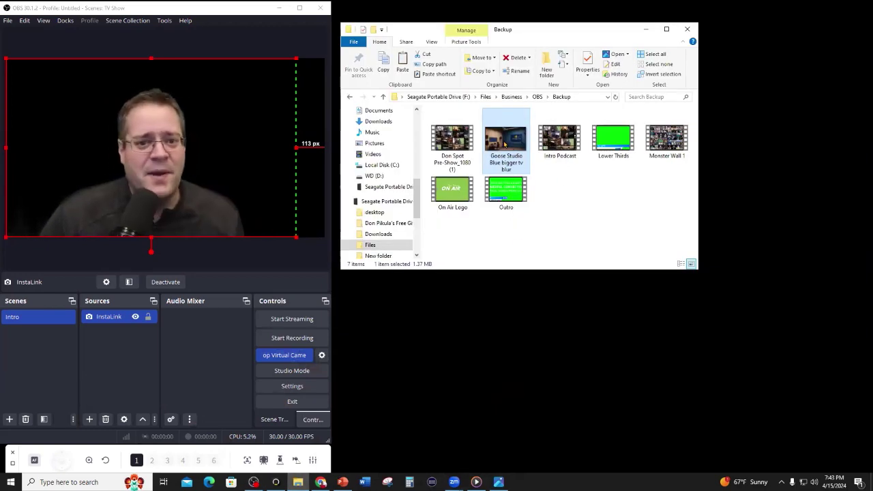
left_click_drag(508, 150, 249, 122)
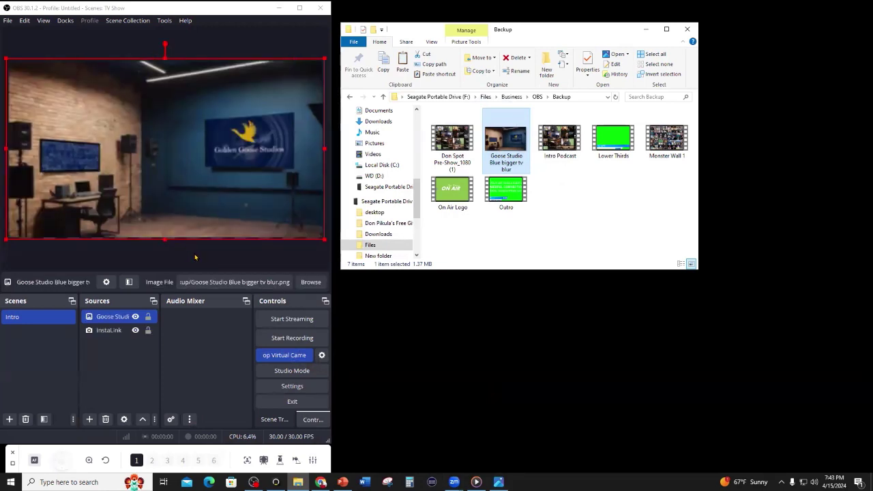
Move the Goose Studio backdrop below the InstaLink webcam in the Sources list
left_click(109, 330, "ctrl")
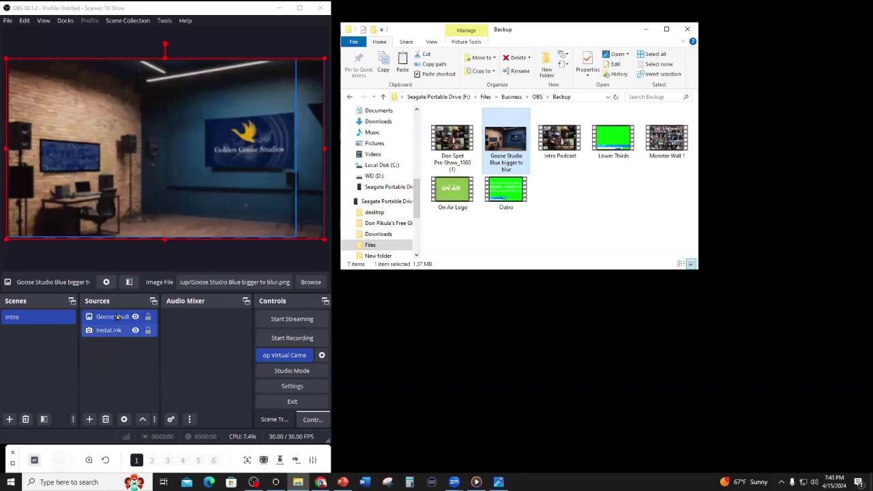
left_click(114, 318)
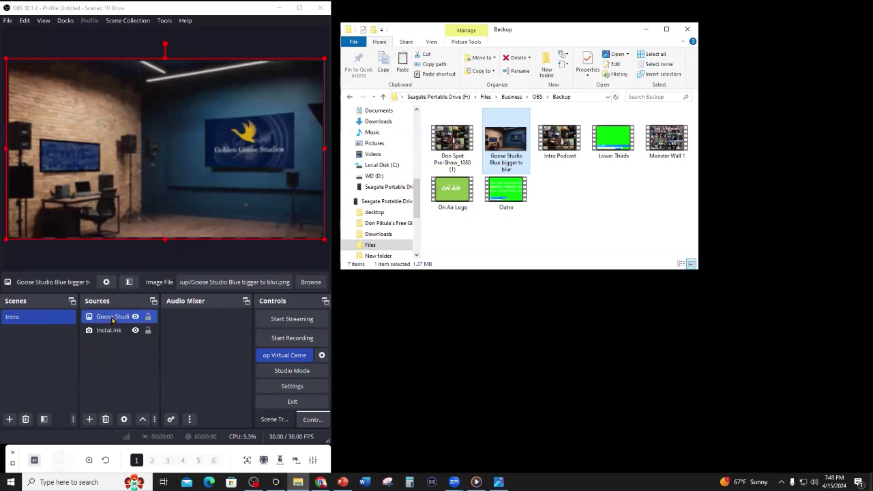
left_click(110, 331, "ctrl")
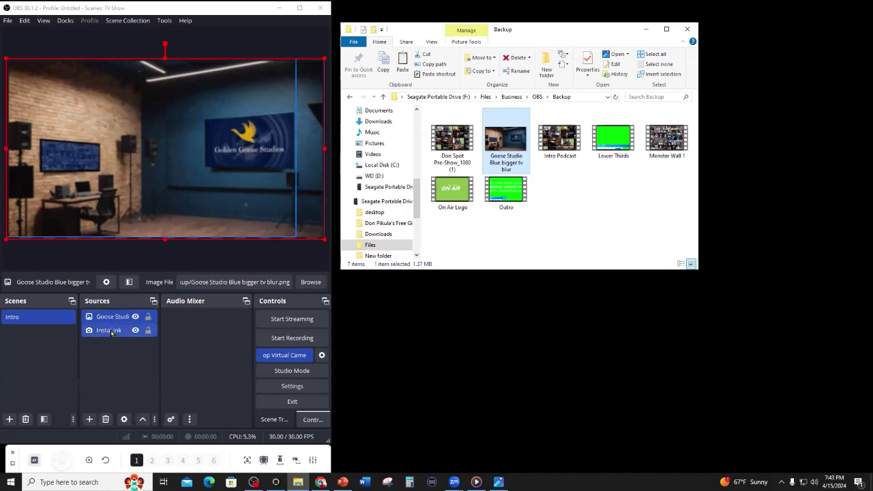
left_click(111, 332, "ctrl")
left_click_drag(114, 325, 115, 344)
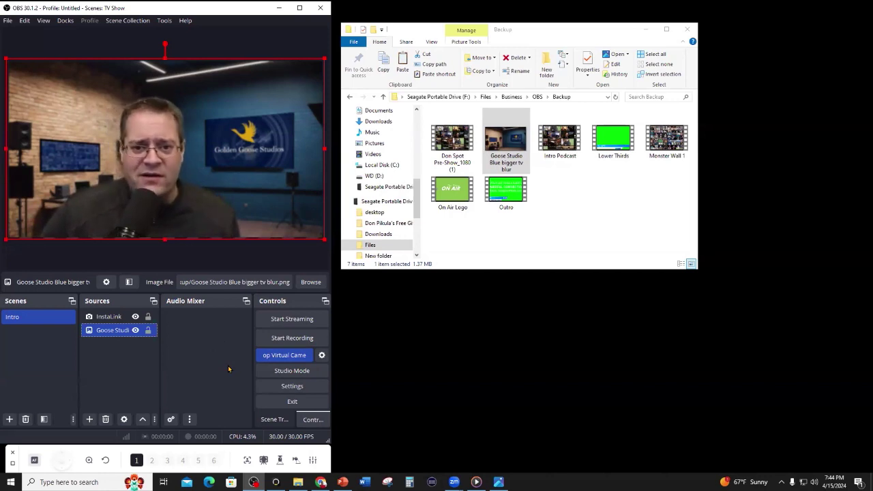
Add Intro Podcast.mp4 to the Intro scene and scrub it to the green lower-third frame
left_click(566, 141)
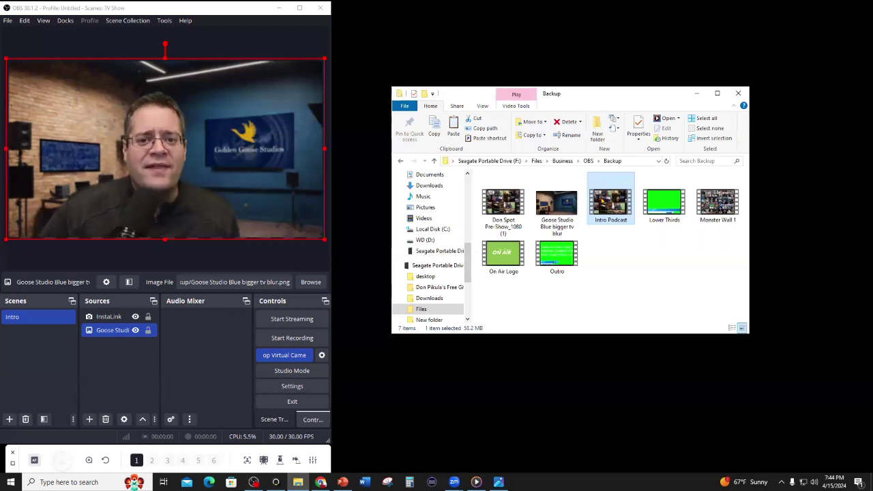
left_click_drag(609, 202, 257, 136)
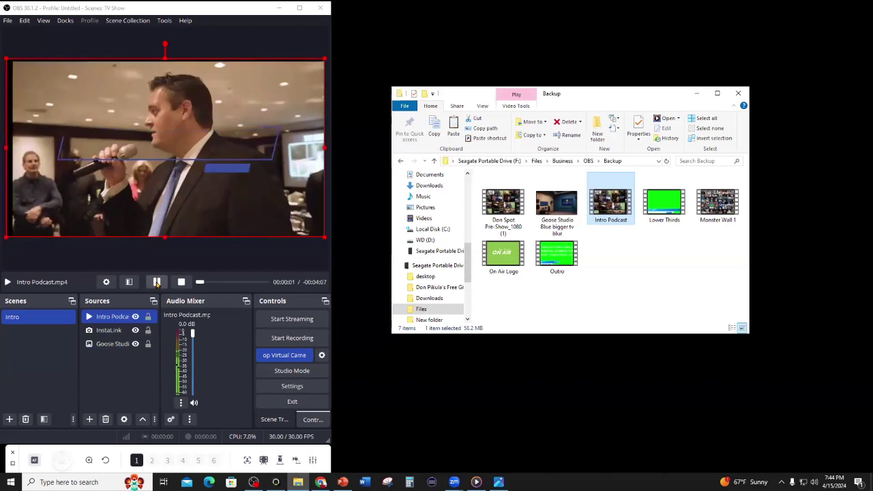
left_click(156, 282)
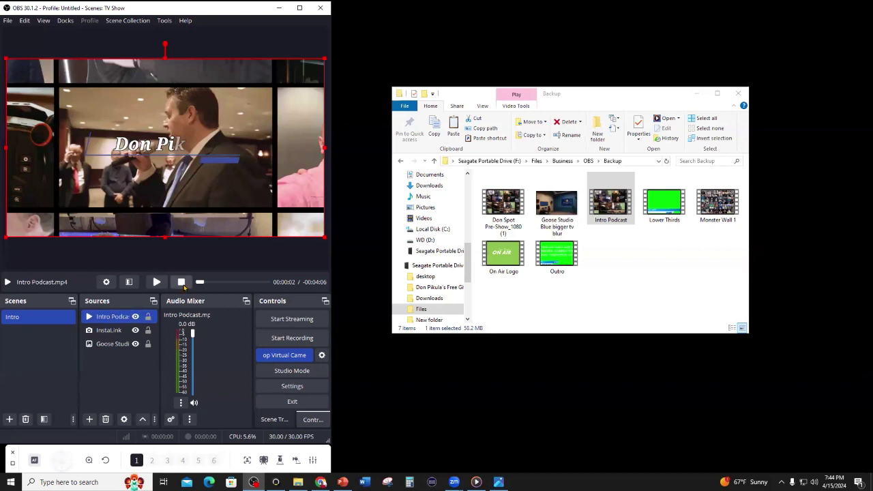
left_click(156, 282)
left_click(232, 283)
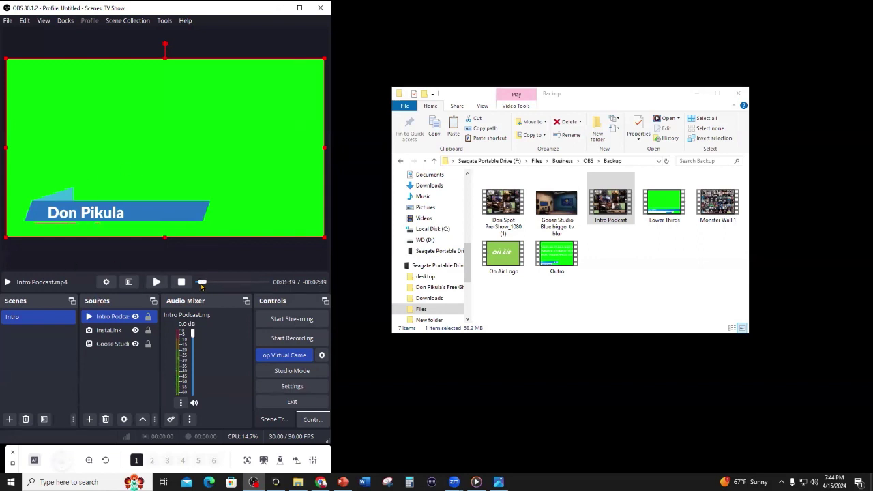
left_click_drag(201, 286, 207, 286)
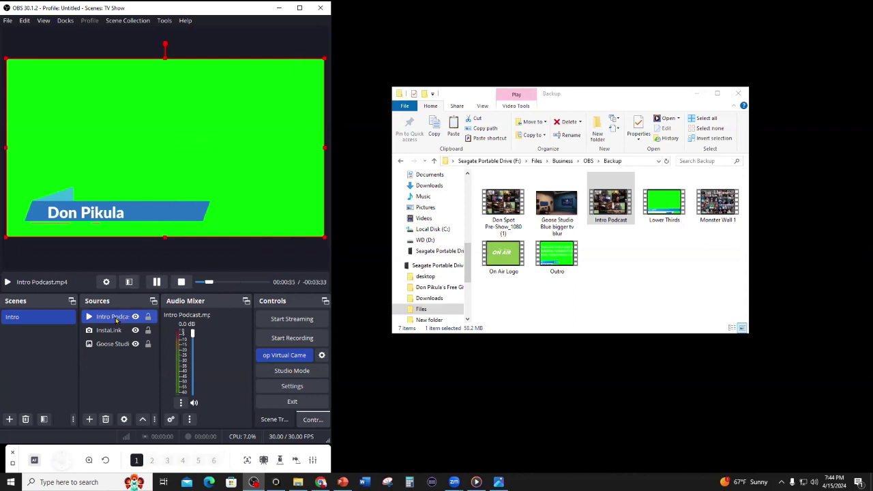
Open the Intro Podcast source's filters and the list of effect filters
left_click(112, 330, "ctrl")
left_click(121, 316)
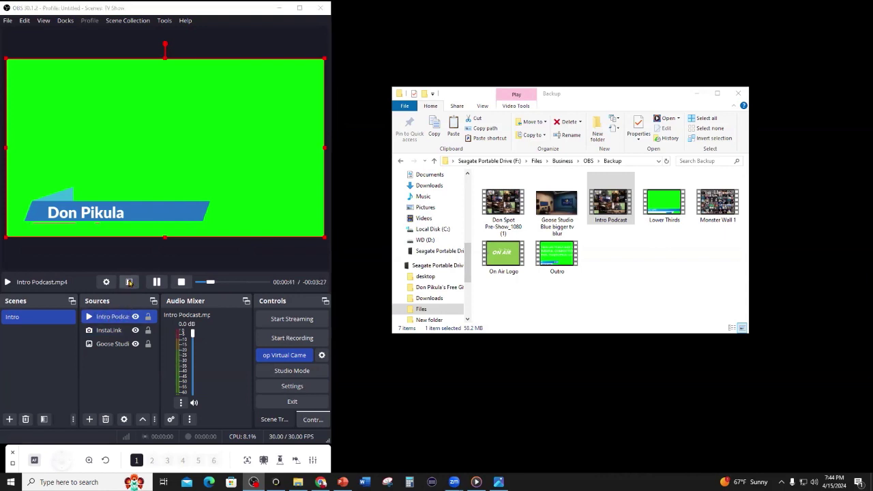
left_click(129, 281)
left_click(11, 377)
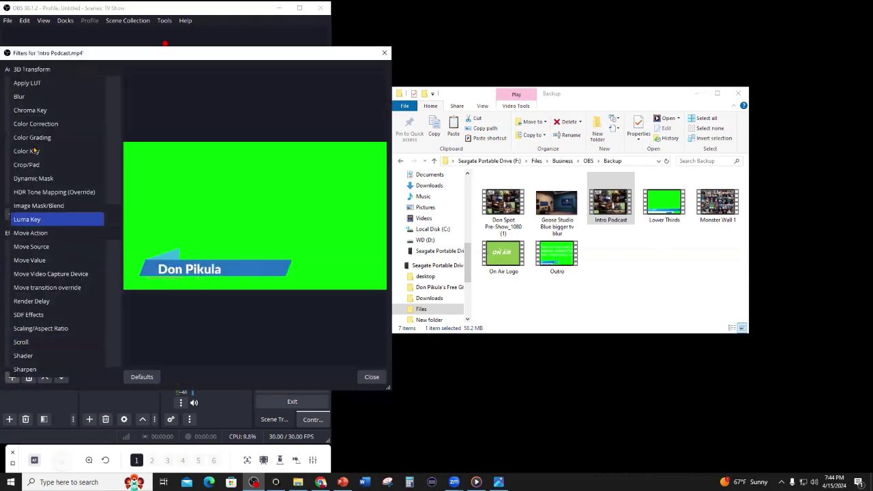
Add a Chroma Key filter to the Intro Podcast video and close its filters window
left_click(38, 109)
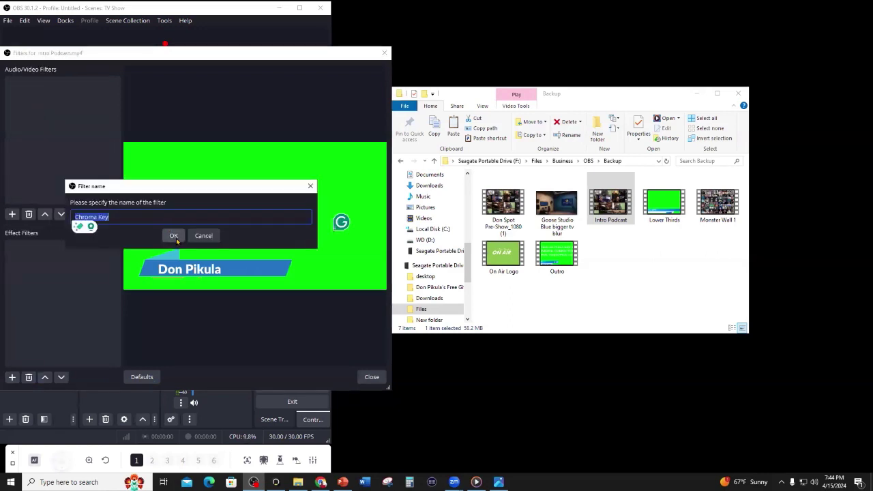
left_click(174, 236)
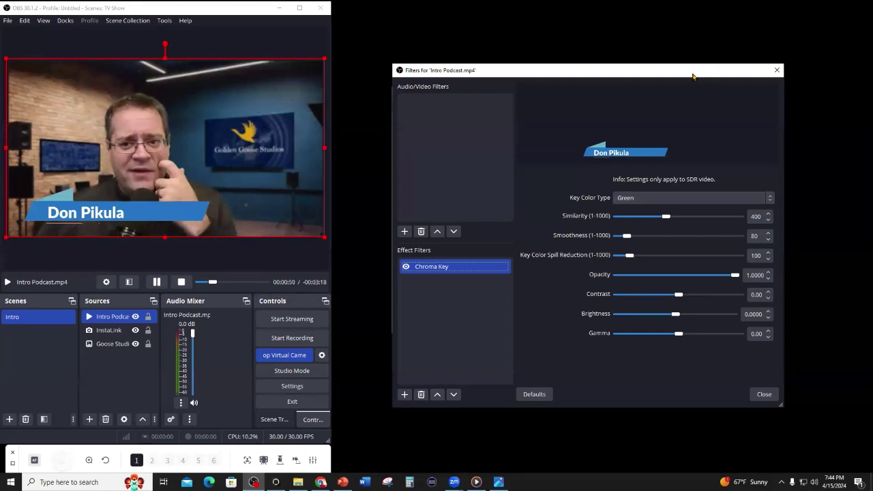
left_click_drag(520, 70, 341, 64)
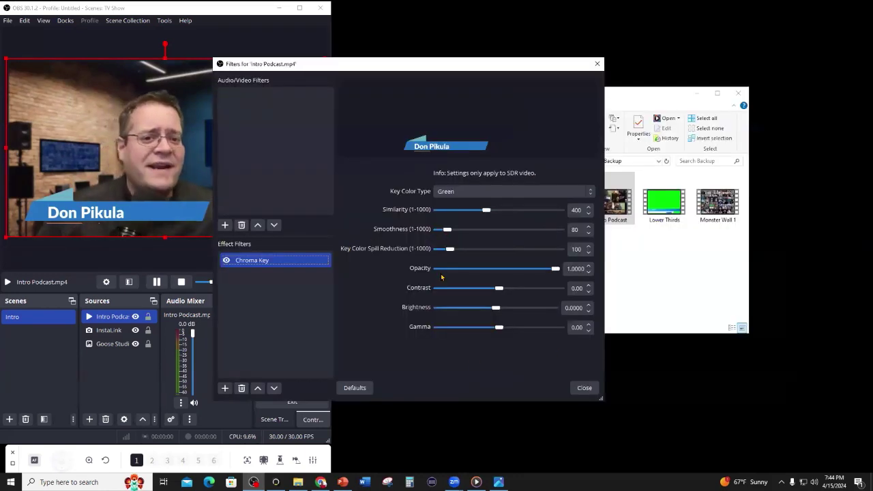
left_click(584, 388)
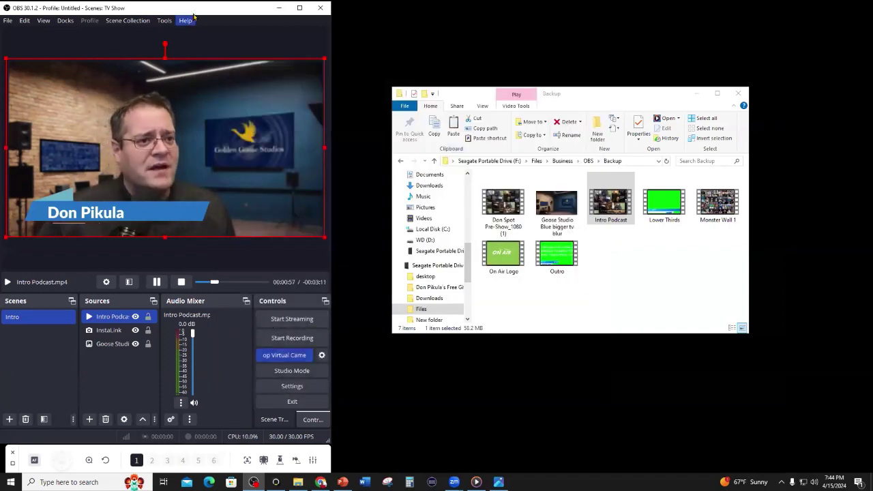
left_click_drag(199, 13, 204, 13)
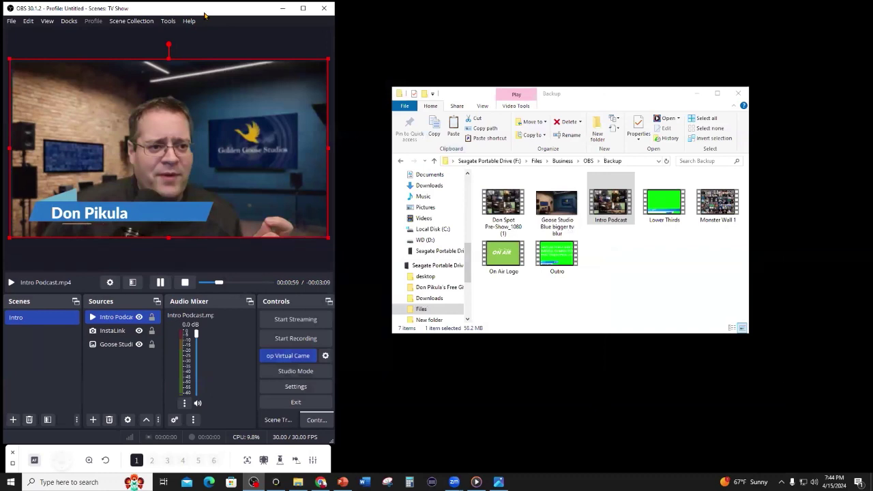
left_click_drag(204, 14, 593, 31)
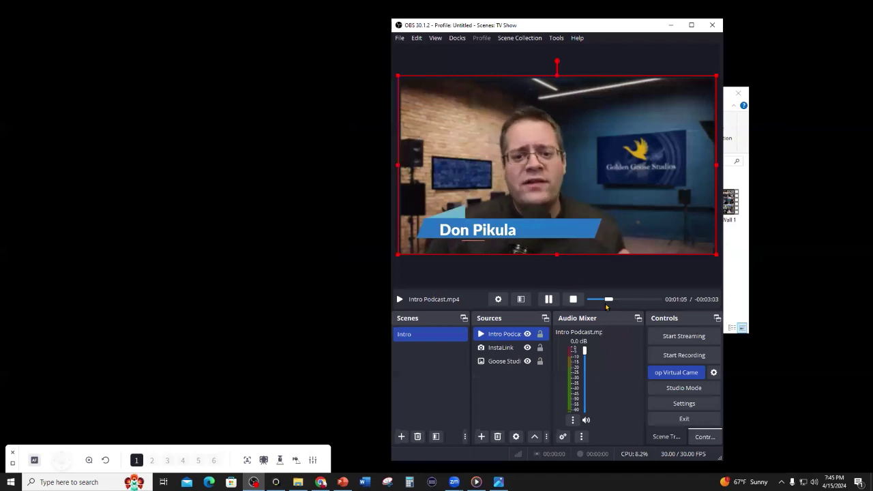
Stop and replay Intro Podcast.mp4 from the start, then return OBS to the upper left
left_click(572, 299)
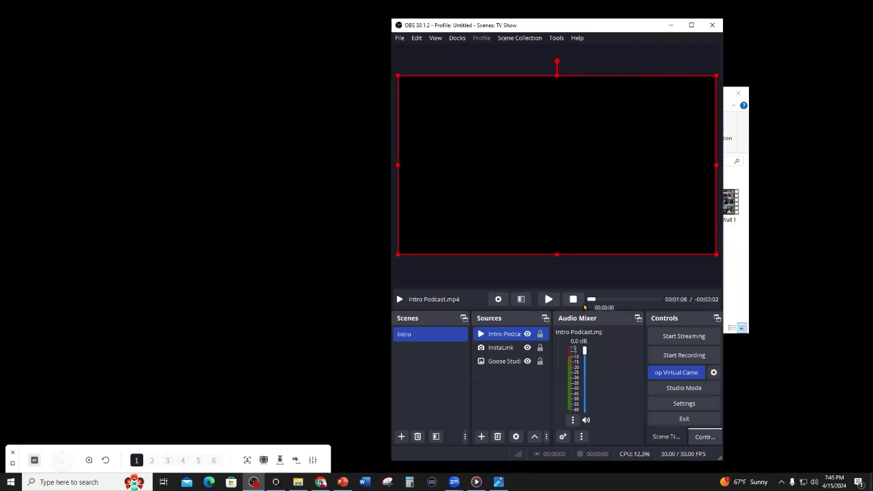
left_click(548, 298)
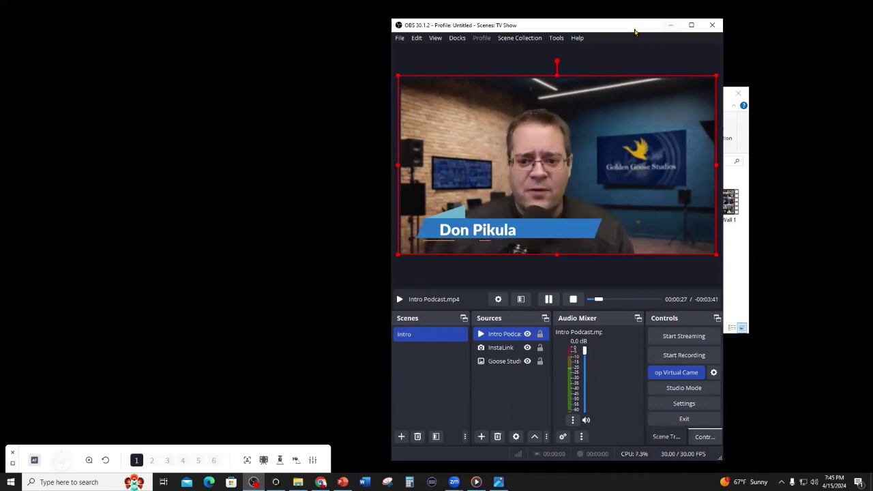
left_click_drag(634, 32, 250, 19)
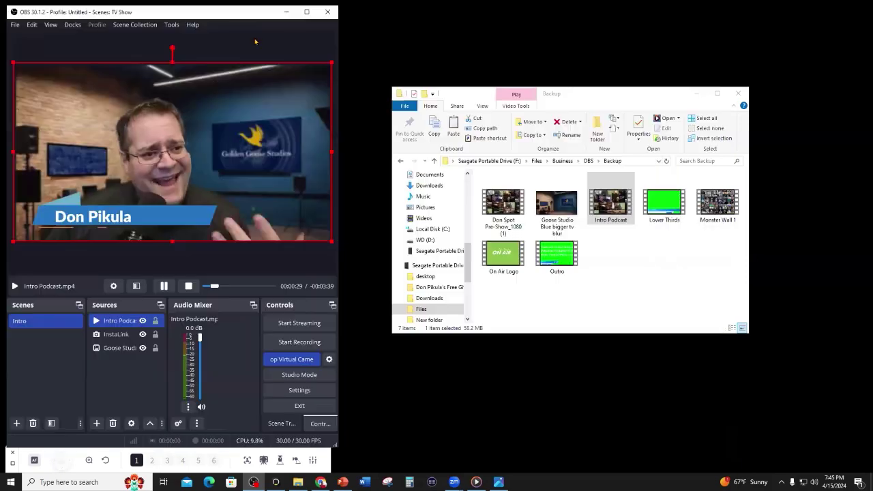
Duplicate the Intro scene as a new scene named Interview
right_click(45, 326)
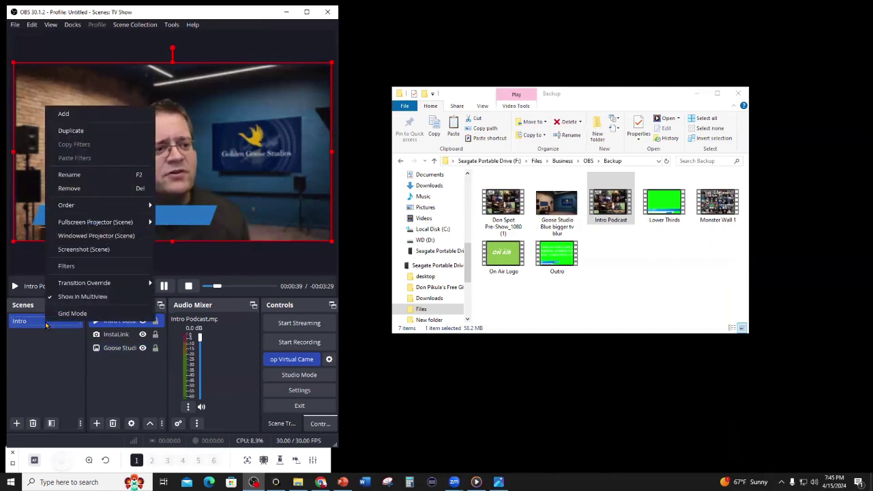
left_click(71, 131)
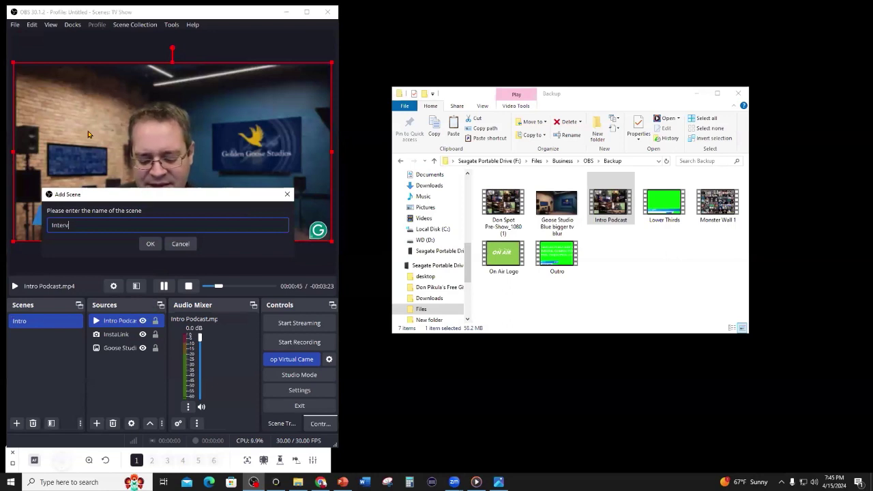
left_click(150, 244)
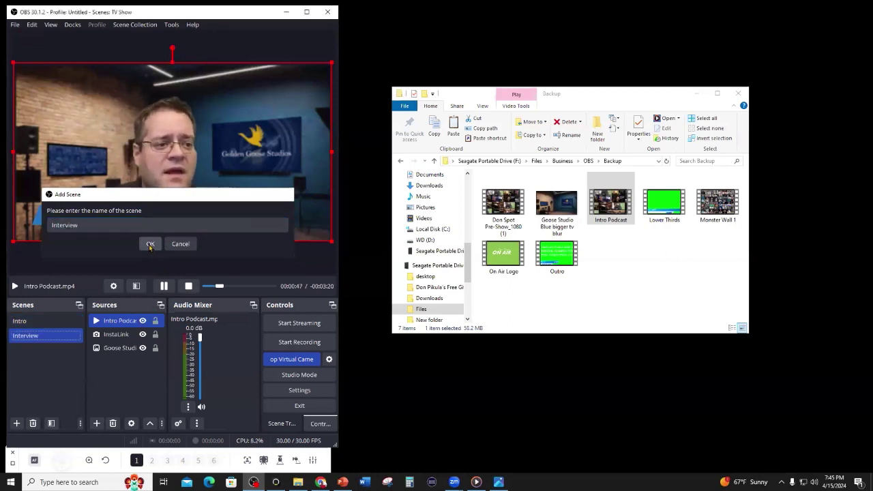
Delete the Intro Podcast source from the Interview scene
left_click(118, 323)
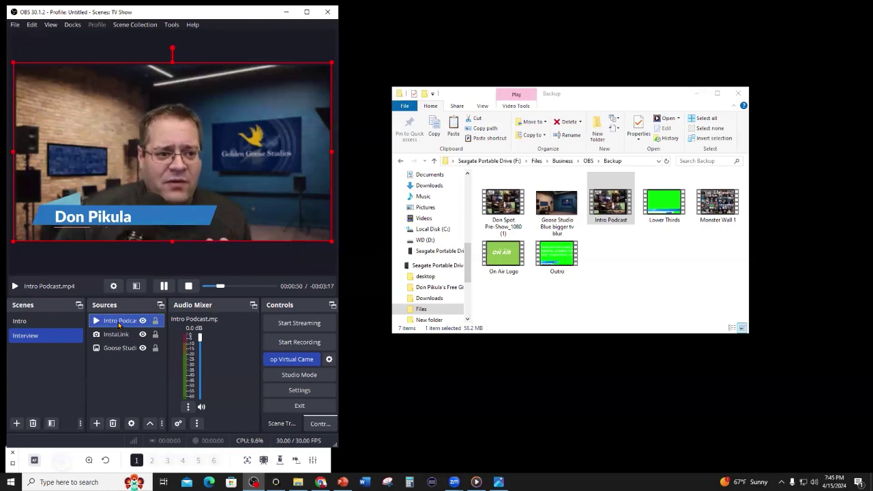
left_click(142, 321)
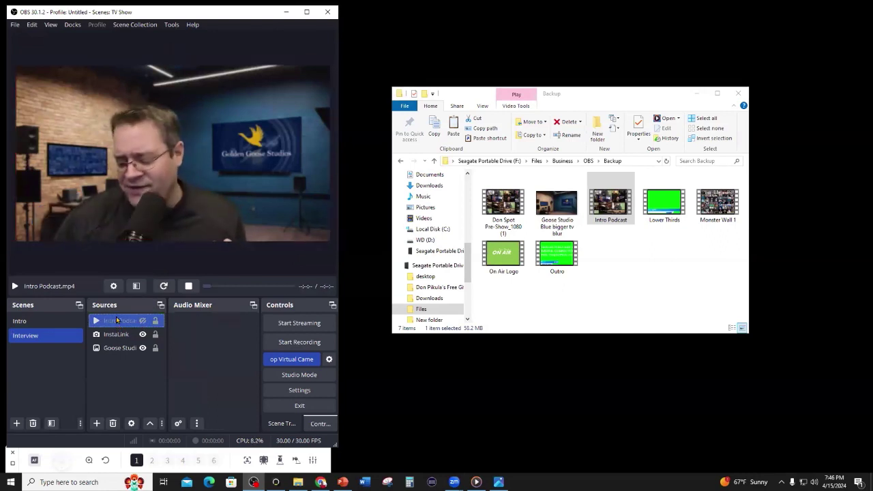
key("Delete")
left_click(214, 240)
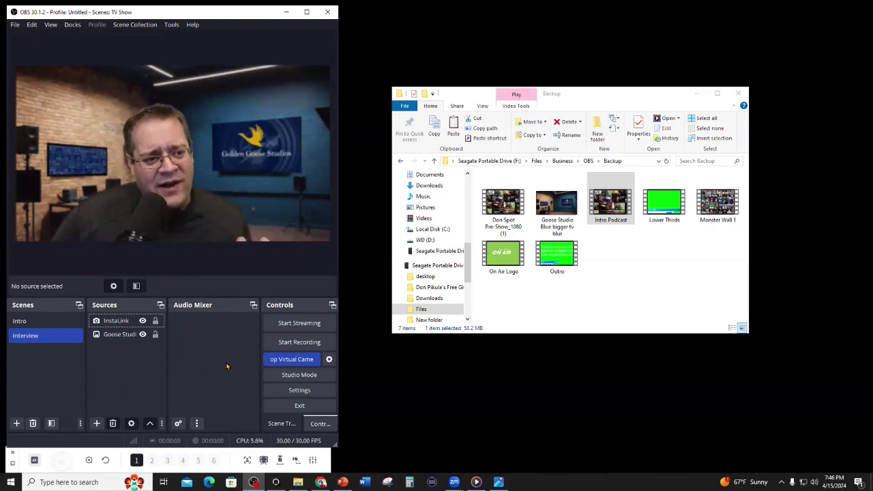
left_click(177, 181)
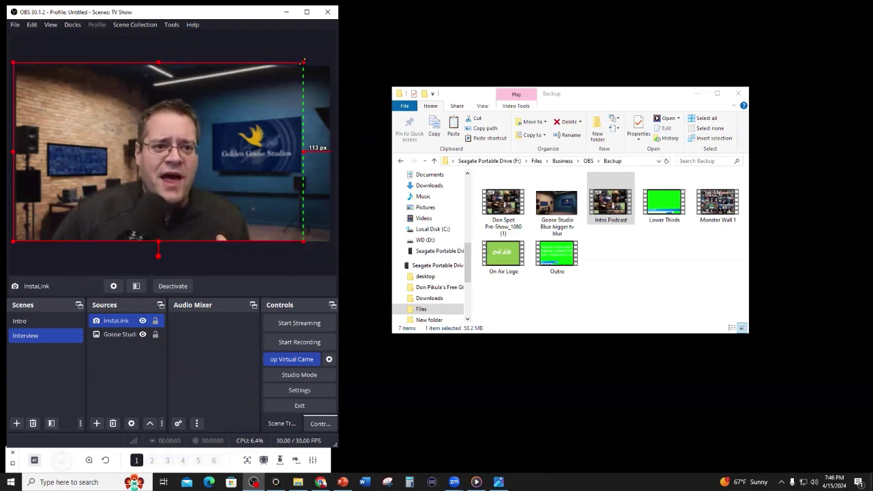
Resize the InstaLink webcam smaller and move it to the lower left, revealing the Goose Studio logo
left_click_drag(303, 62, 217, 106)
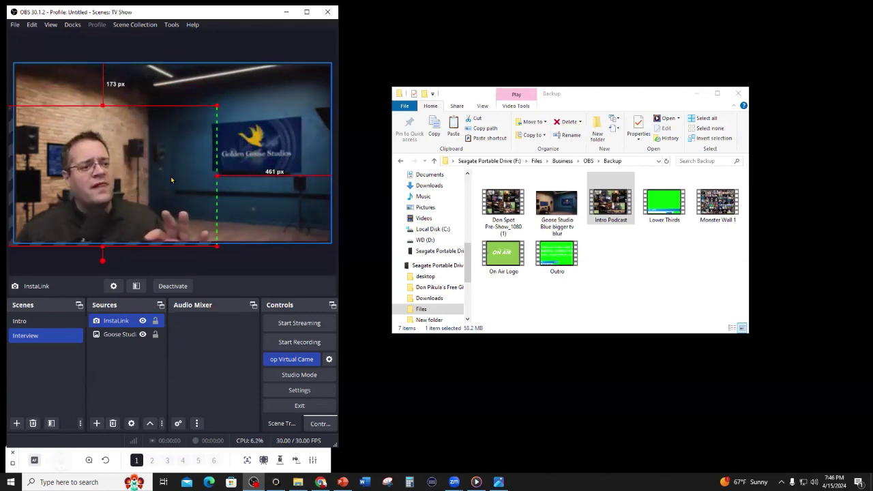
left_click_drag(171, 180, 167, 177)
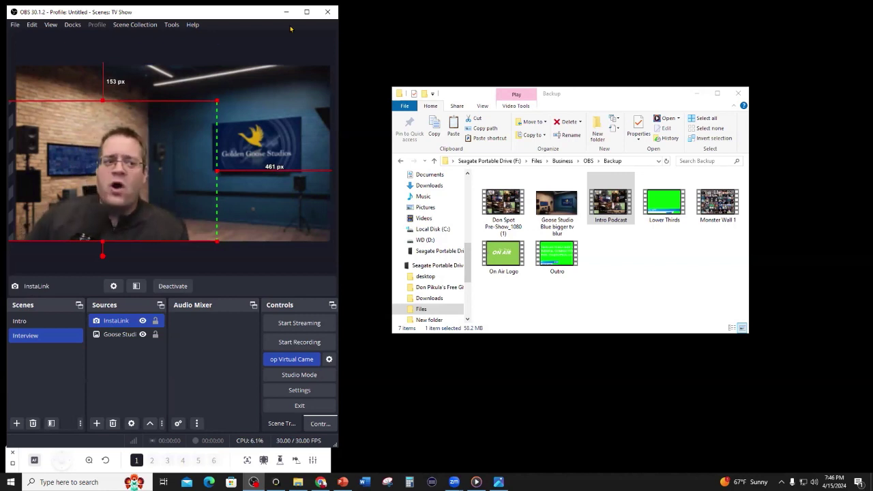
left_click_drag(190, 174, 281, 169)
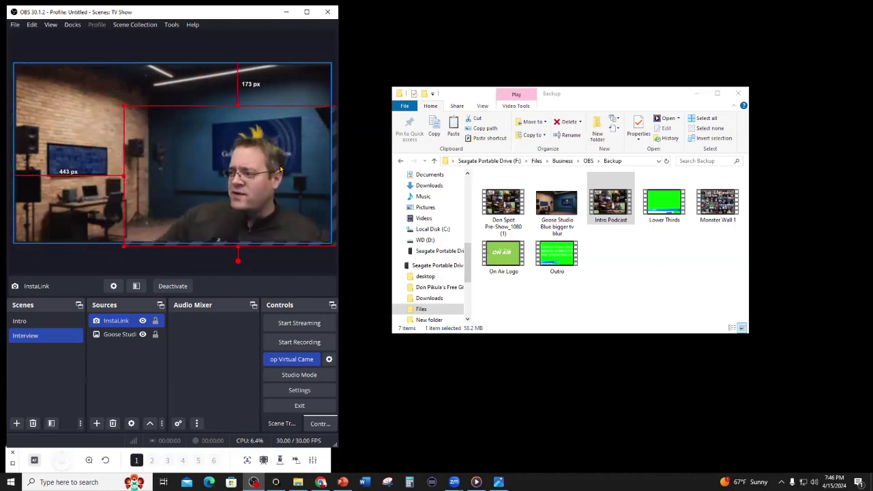
left_click_drag(280, 169, 114, 188)
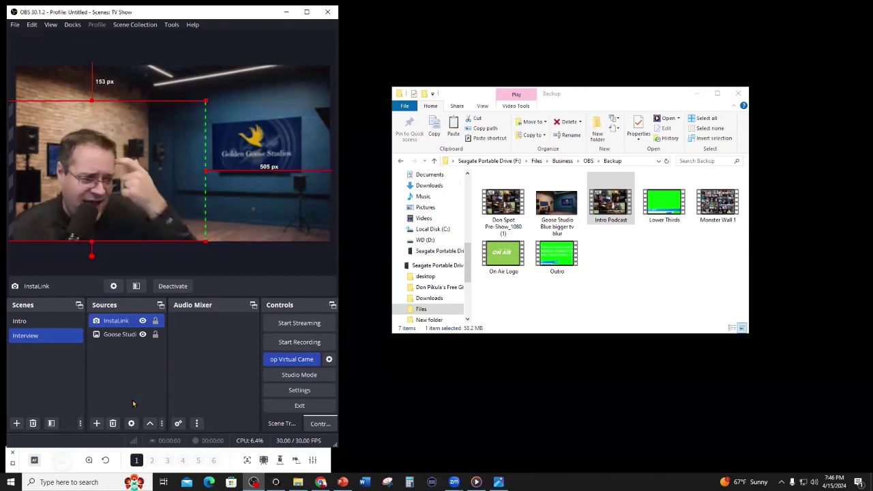
Add a display capture source named 'Zoom Monitor' to the Interview scene
left_click(96, 424)
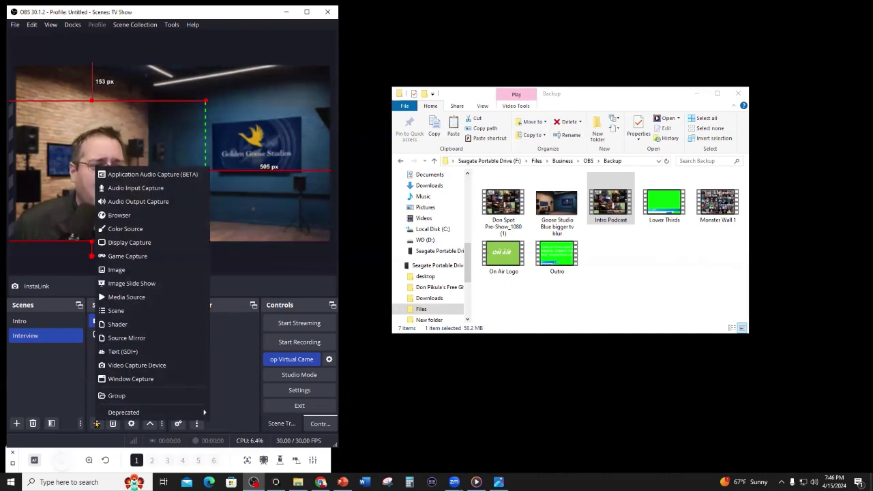
left_click(133, 243)
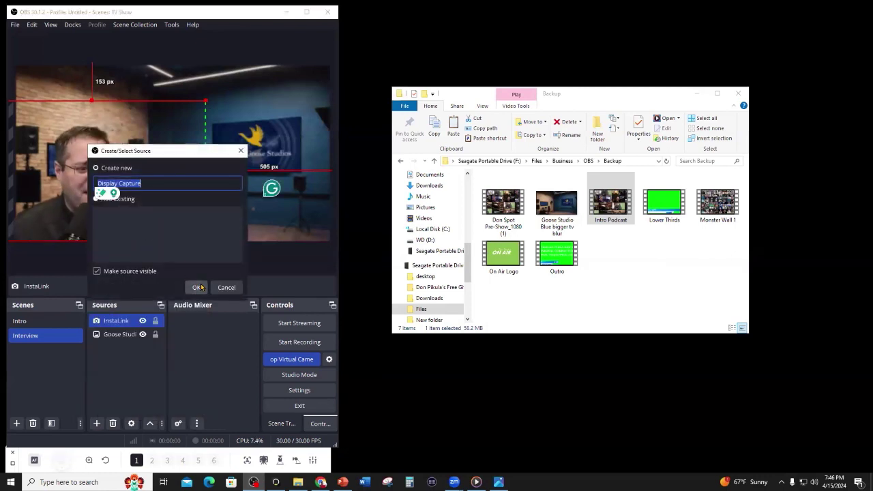
type("Zoom")
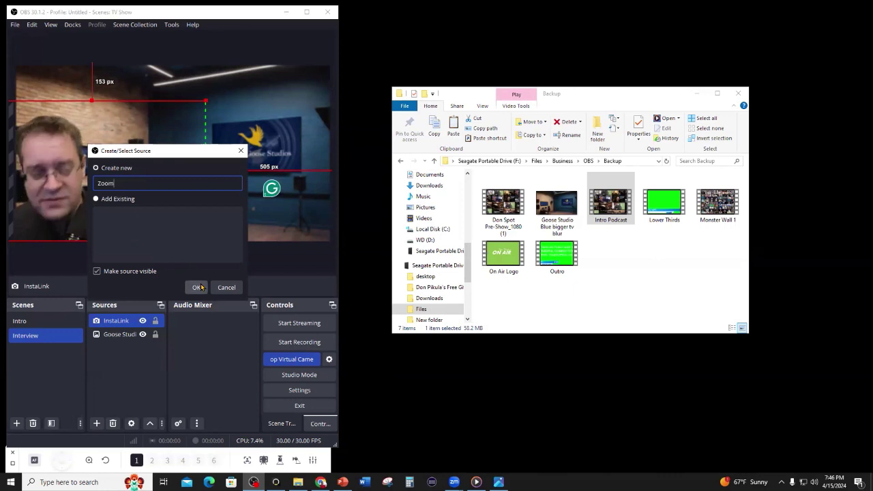
type(" Monitor")
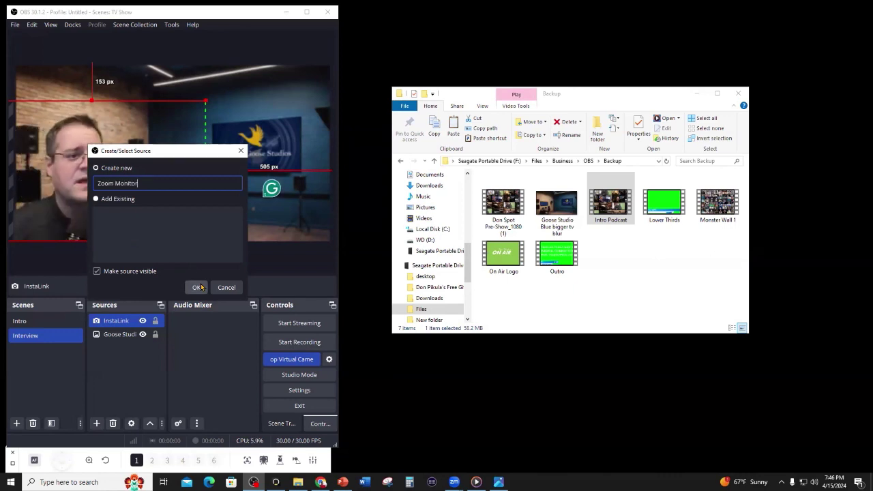
left_click(197, 287)
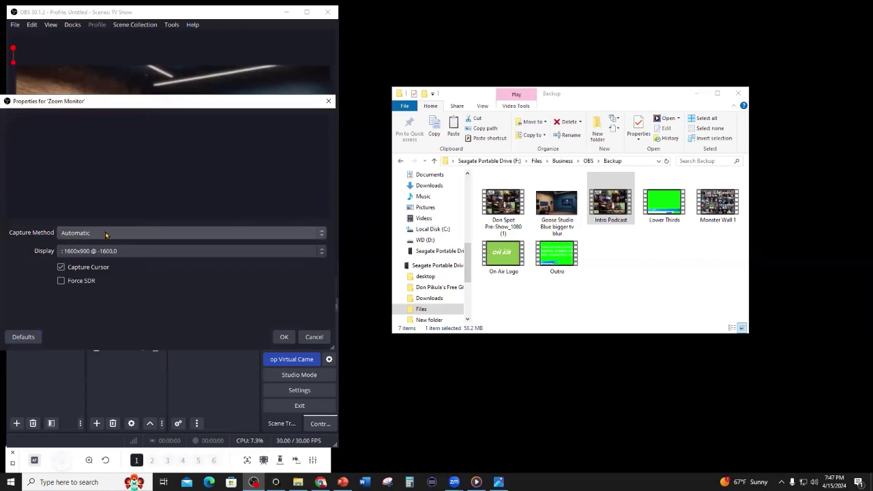
Set Zoom Monitor to the Windows 10 (1903 and up) method capturing the 1600x900 display
left_click(75, 233)
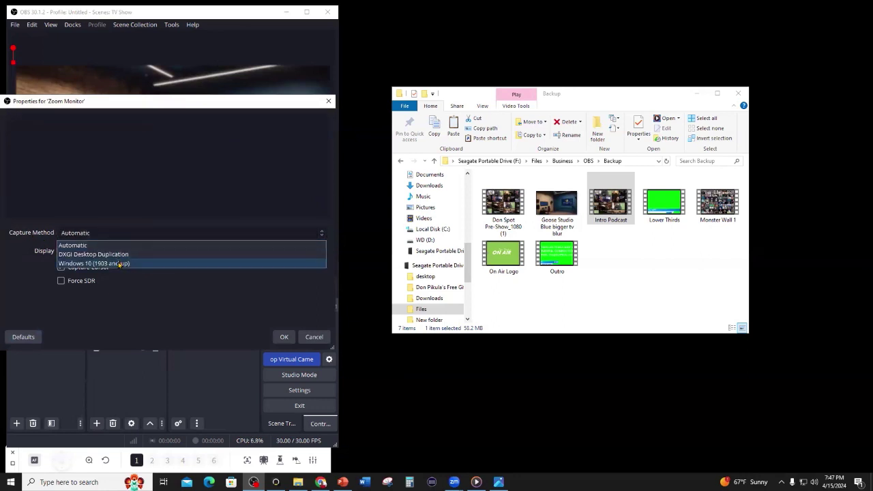
left_click(119, 263)
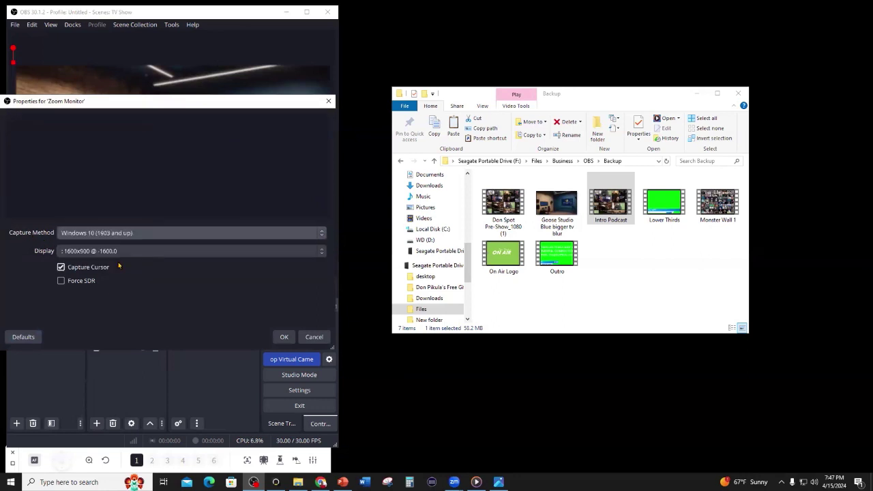
left_click(319, 253)
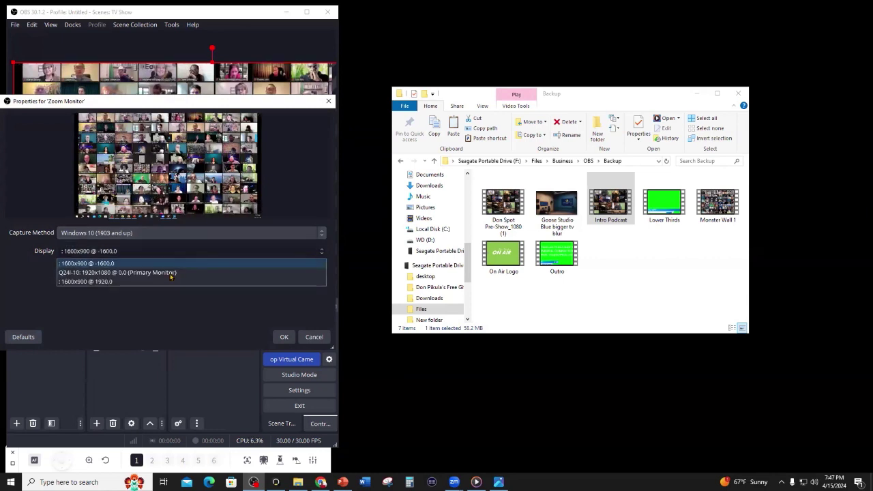
left_click(129, 266)
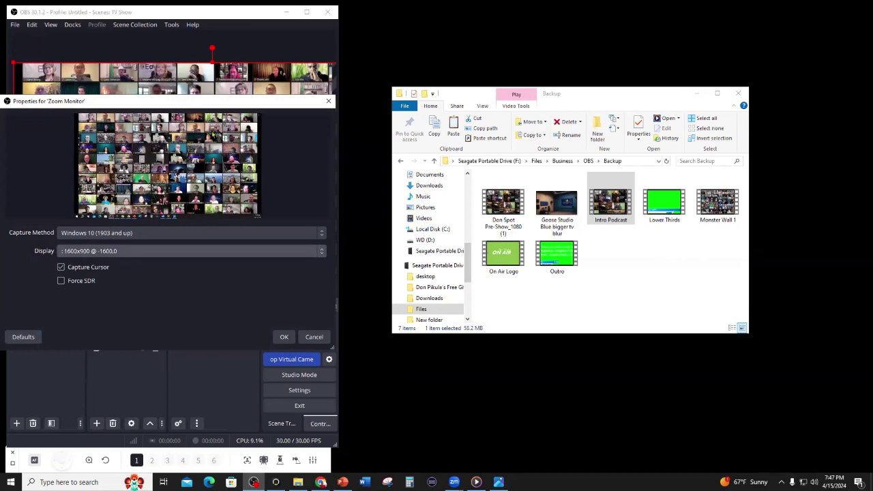
left_click(284, 338)
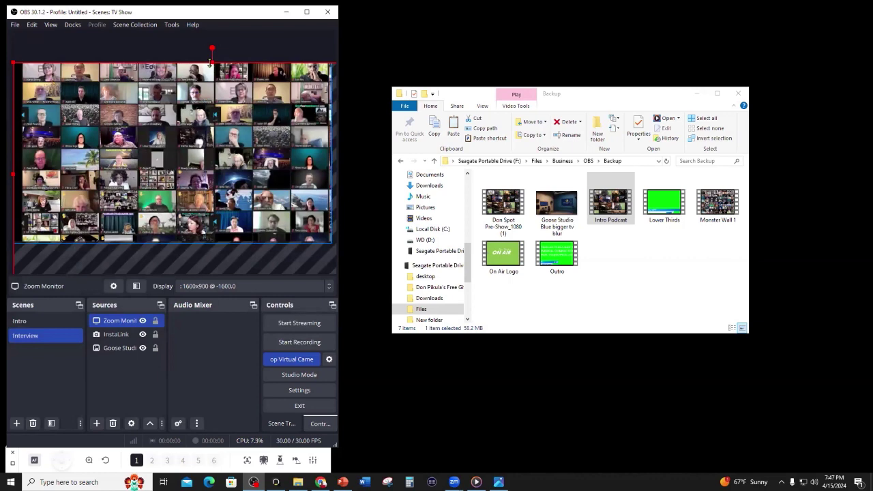
Resize Zoom Monitor into a framed box over the studio wall and layer it beneath InstaLink
left_click_drag(209, 63, 212, 129)
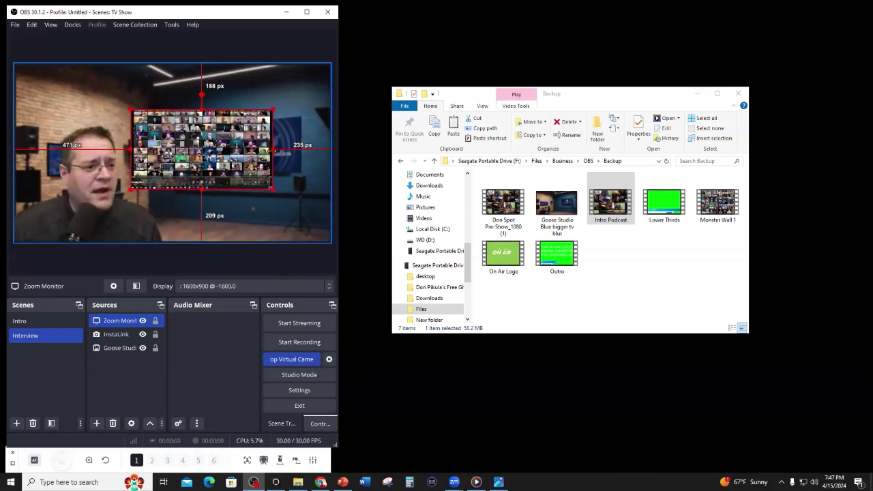
left_click_drag(274, 149, 246, 149)
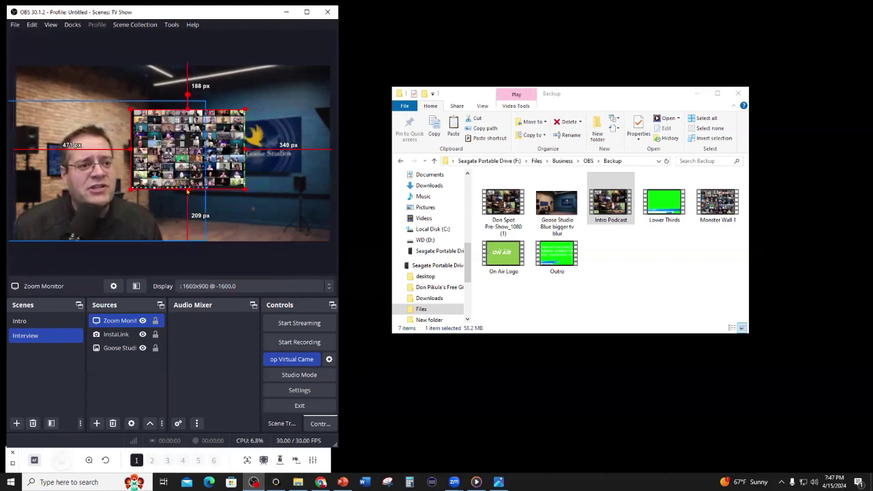
left_click_drag(187, 186, 191, 181)
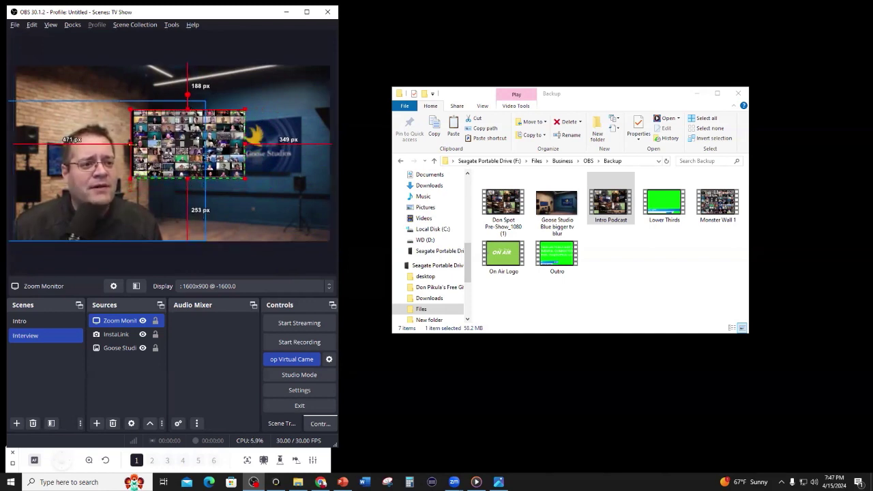
left_click_drag(130, 144, 133, 144)
left_click_drag(189, 109, 189, 115)
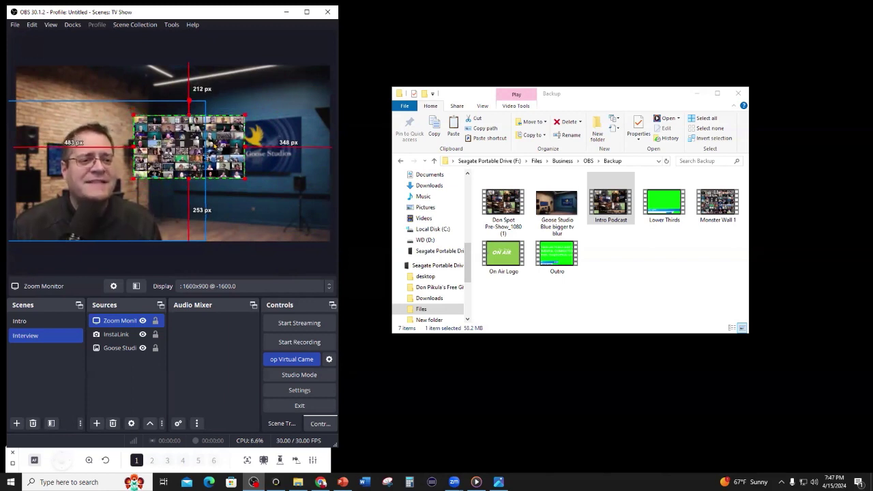
left_click_drag(213, 145, 198, 186)
left_click_drag(226, 149, 319, 94)
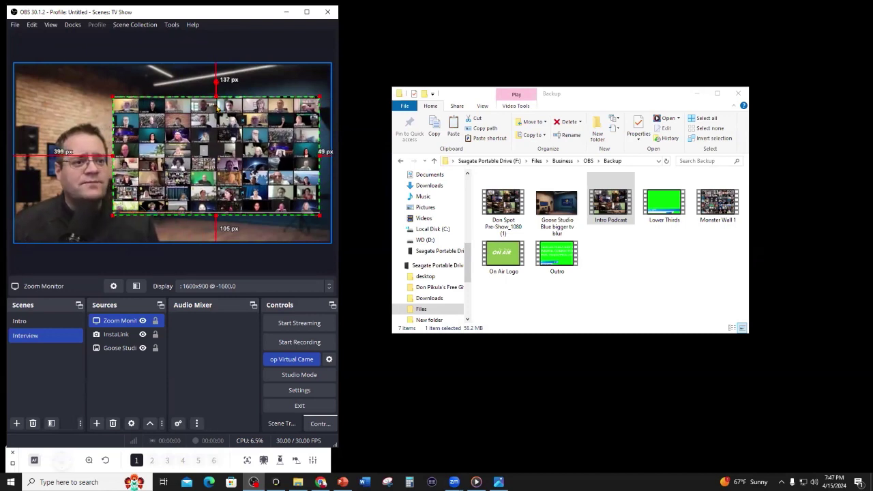
left_click_drag(215, 97, 217, 103)
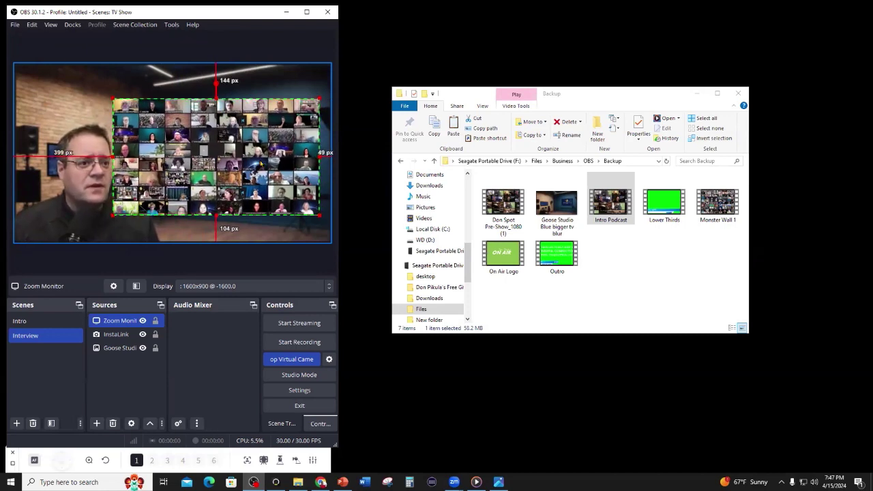
left_click_drag(262, 162, 253, 162)
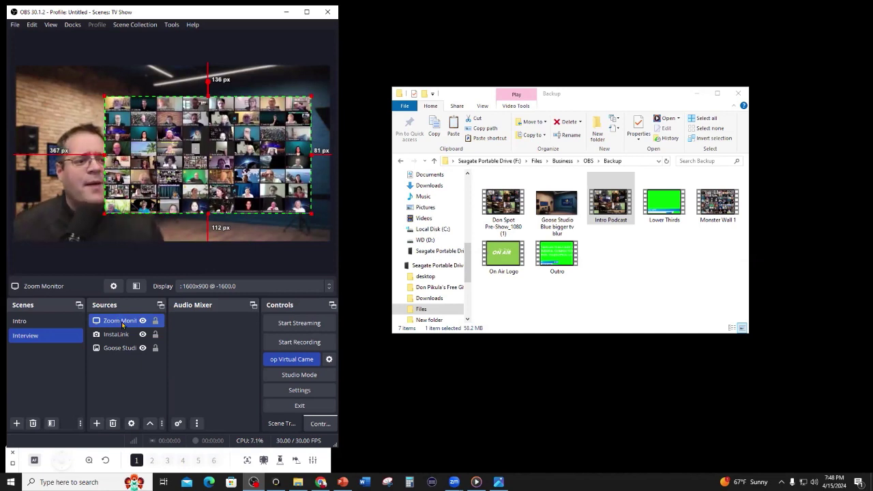
left_click_drag(119, 331, 120, 343)
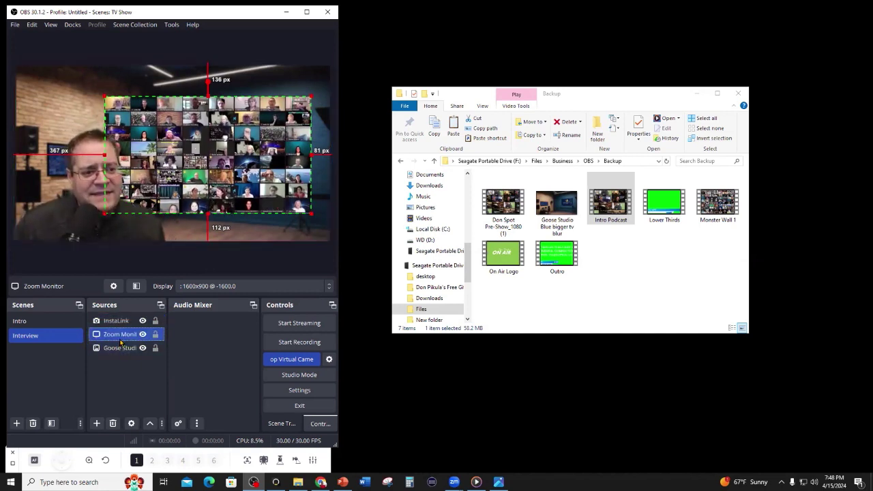
left_click(123, 348, "ctrl")
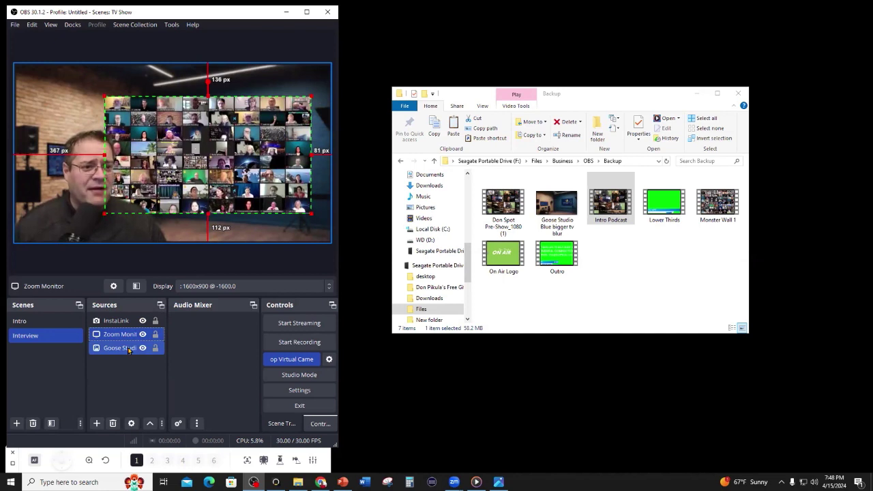
left_click(128, 348, "ctrl")
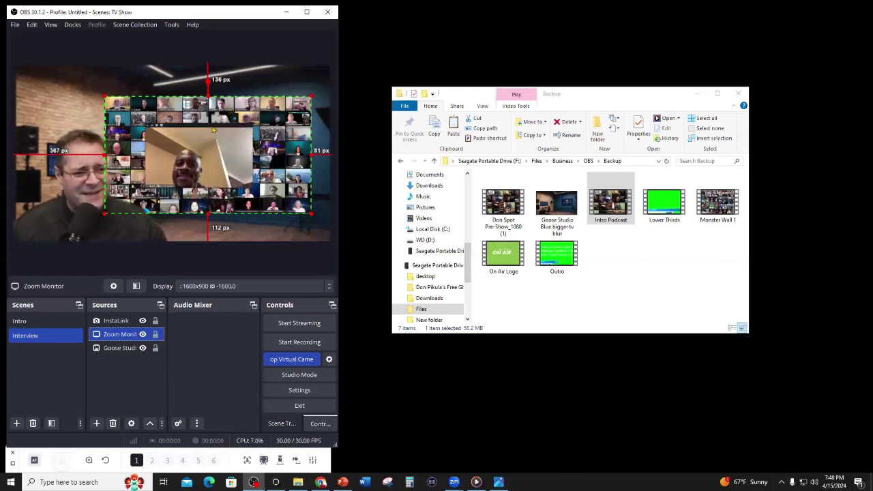
left_click_drag(213, 129, 269, 135)
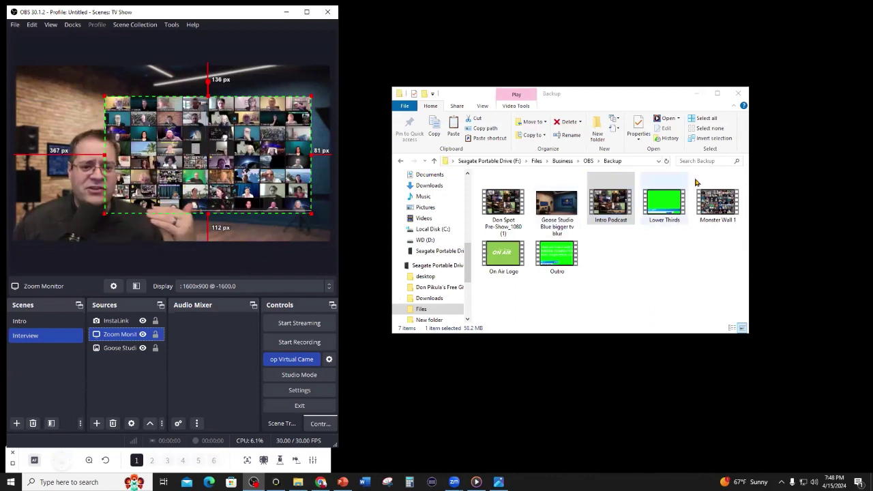
Drop 'Lower Thirds.mp4' into the Interview scene and stretch it corner to corner across the canvas
left_click_drag(669, 205, 265, 229)
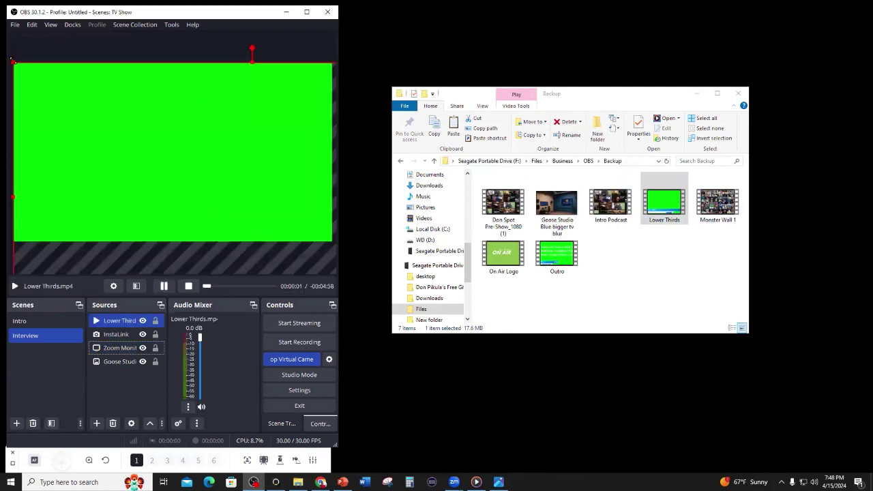
left_click_drag(13, 60, 91, 113)
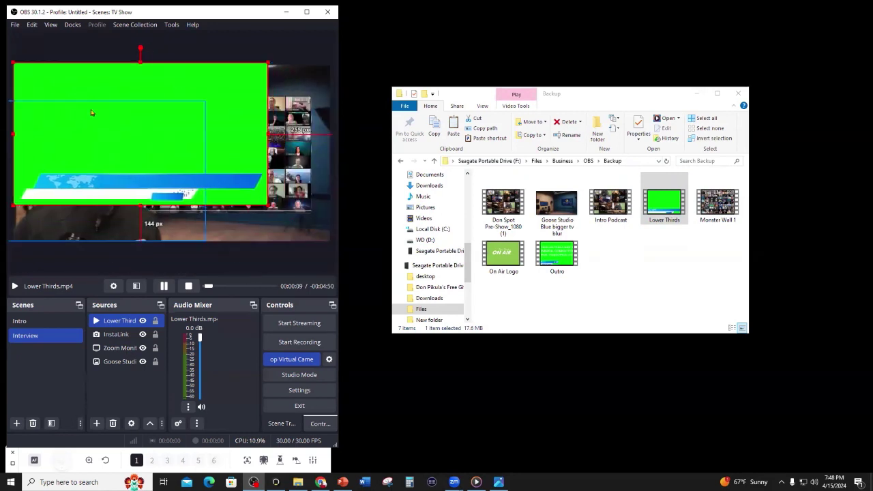
left_click_drag(268, 204, 319, 239)
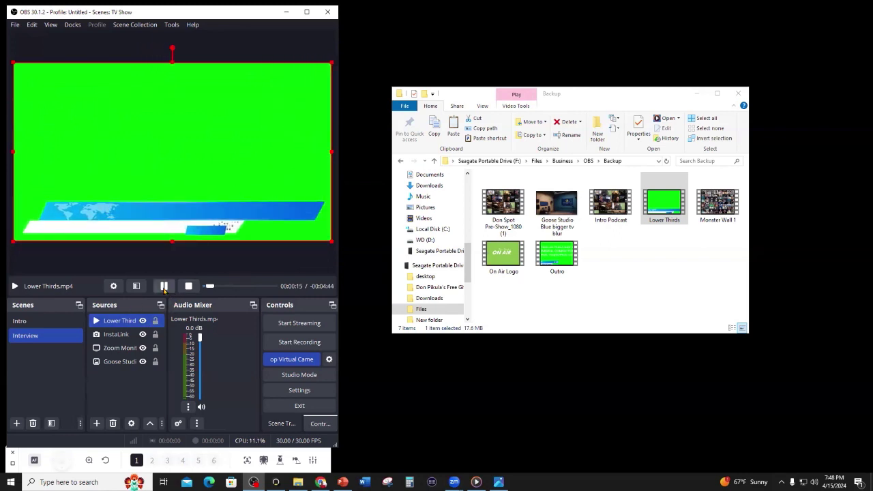
Add a Chroma Key filter to 'Lower Thirds.mp4' so only the blue banner remains
left_click(137, 286)
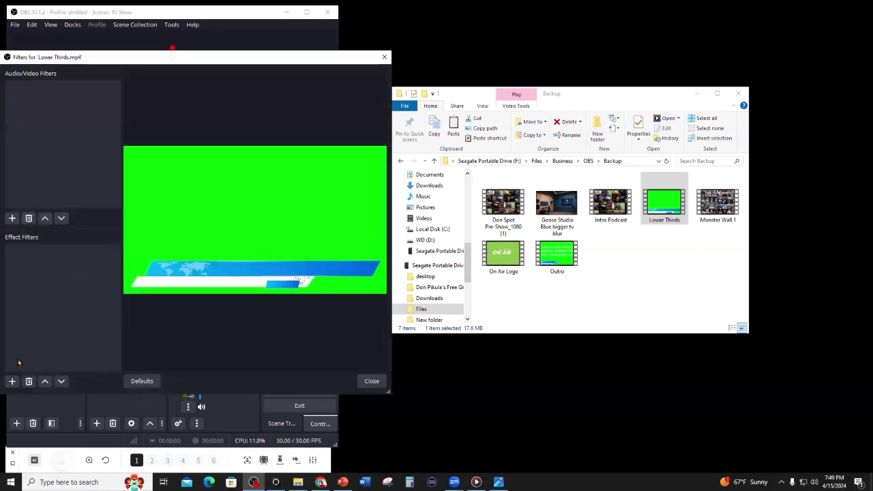
left_click(12, 382)
left_click(31, 114)
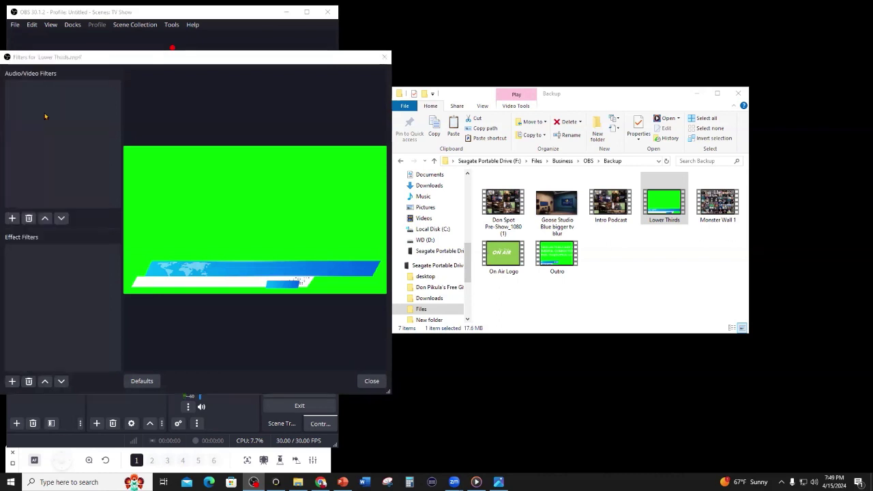
key("Return")
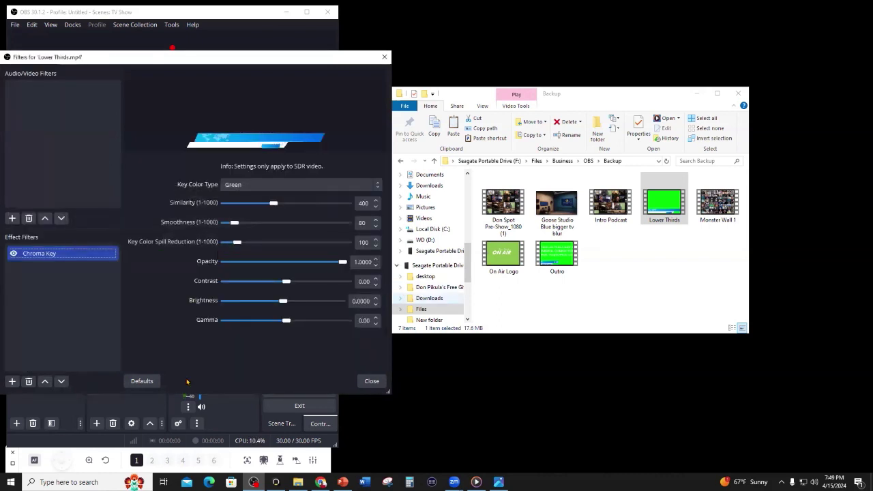
left_click(371, 380)
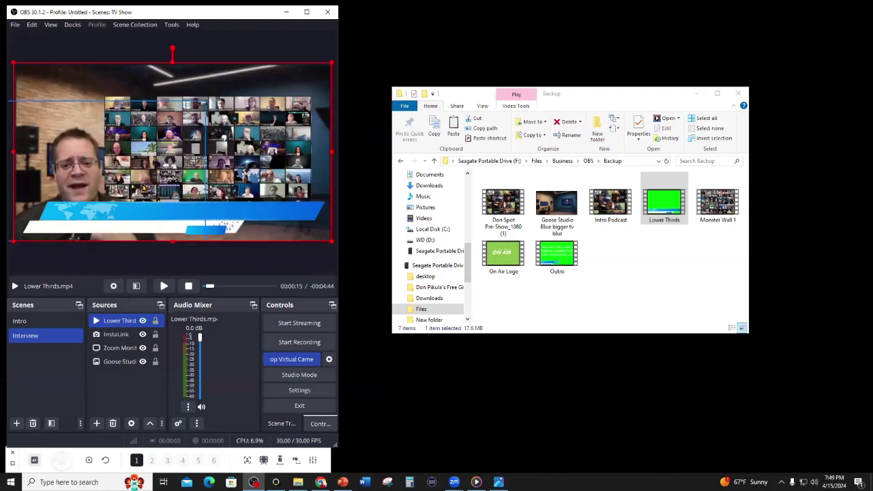
Shrink the keyed lower-third banner slightly toward the bottom-right of the canvas
left_click_drag(14, 63, 201, 173)
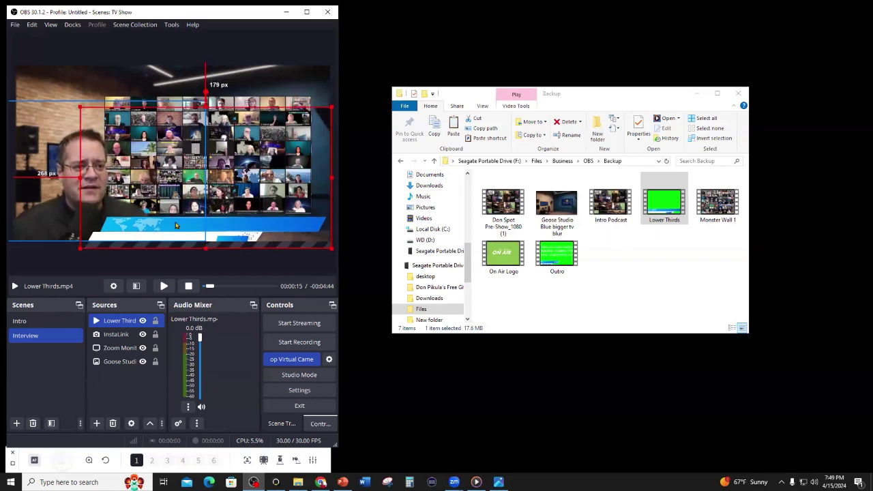
left_click(229, 52)
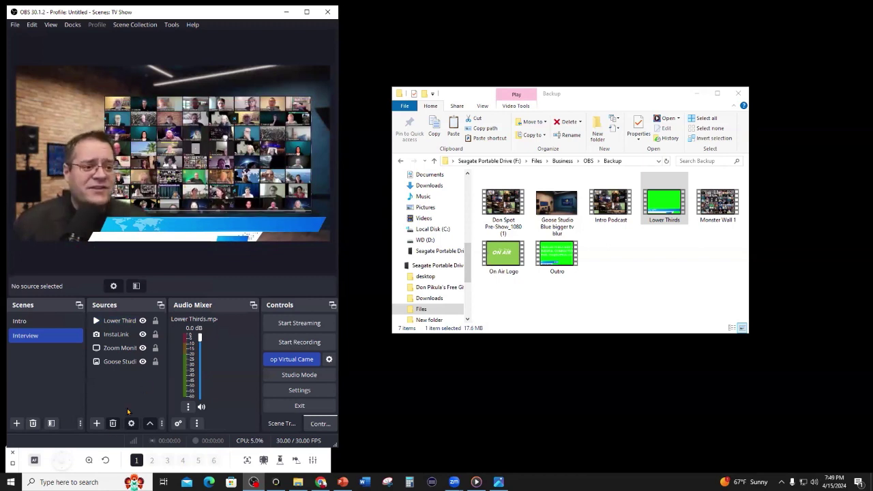
left_click(96, 423)
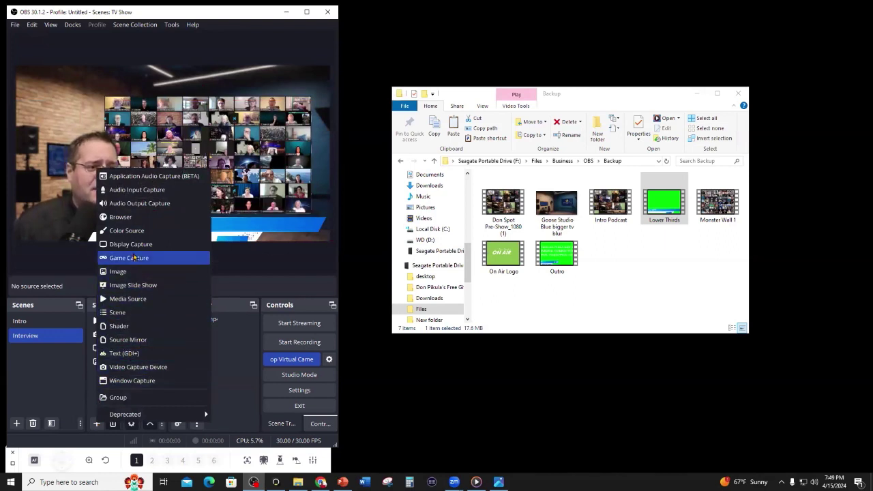
Add a Text (GDI+) source named 'Guest Name' to the Interview scene
left_click(124, 353)
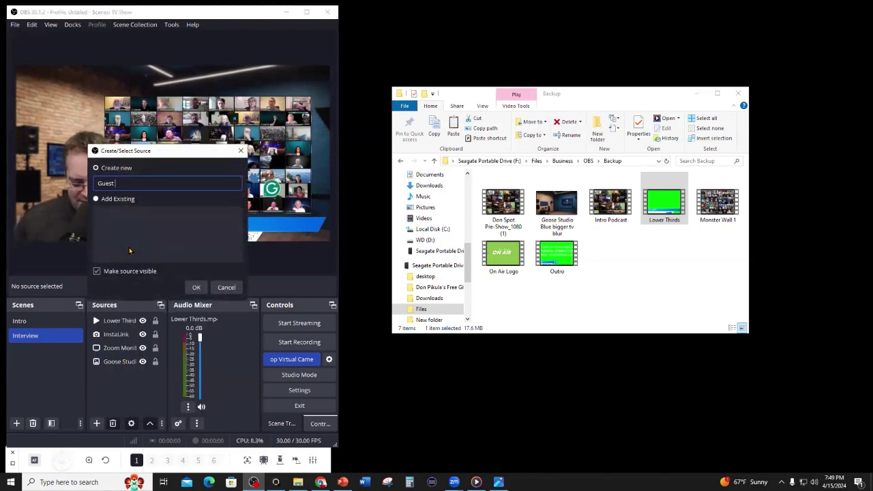
type("Guest Name")
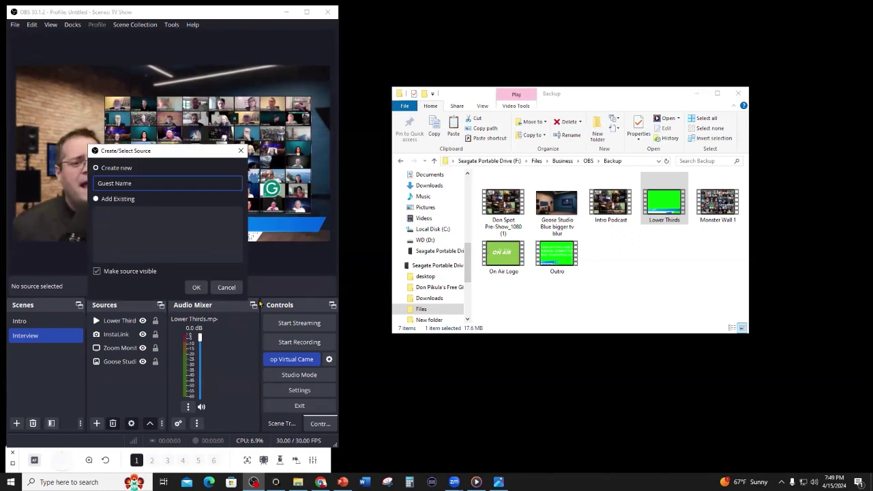
left_click(196, 287)
left_click(152, 275)
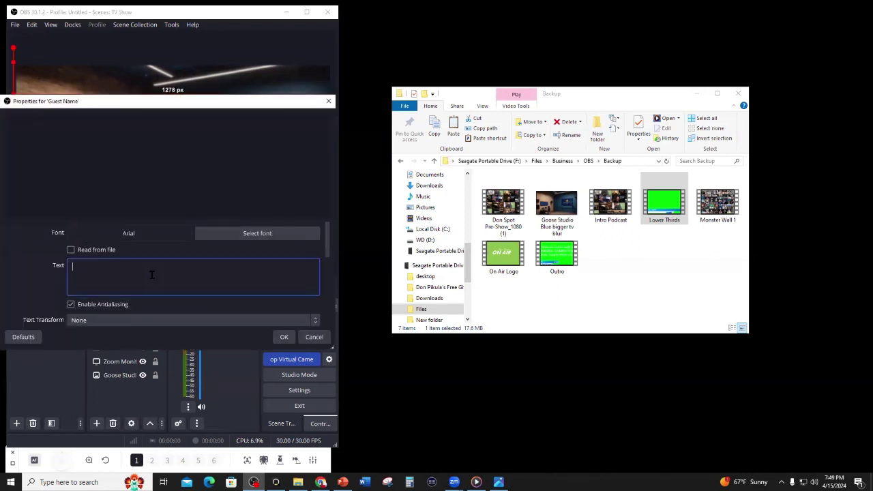
Set the text to the host's name, a wide gap, then the guest's name with "The Mentor"
type("Don")
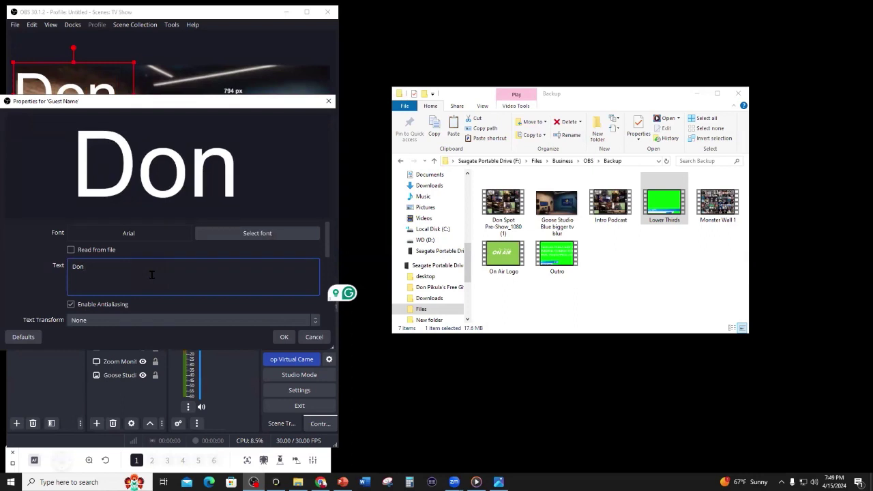
type(" Pikula ")
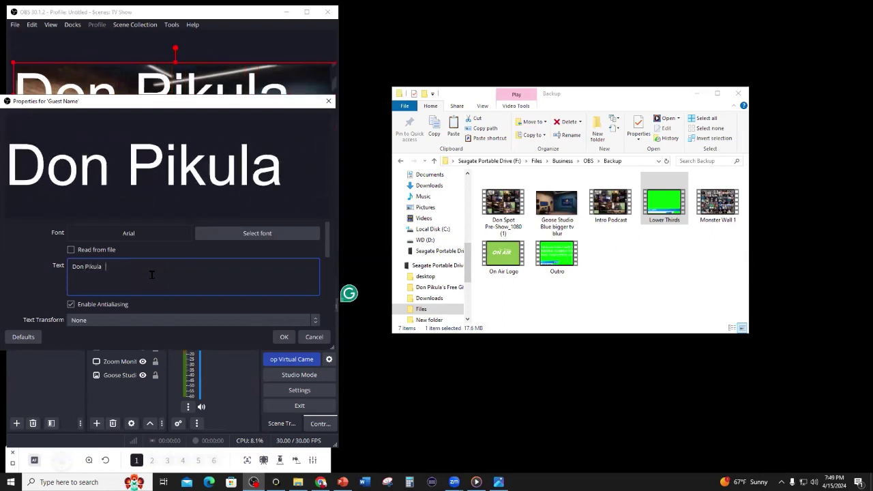
type(" Hel")
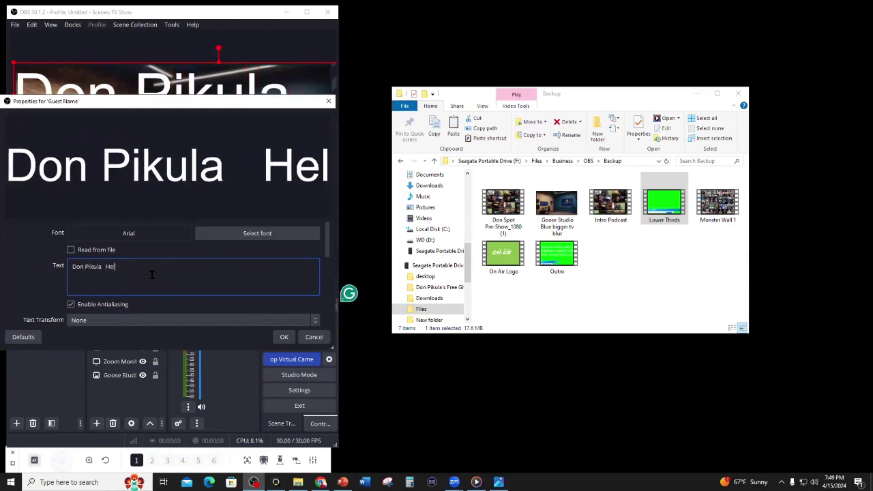
type("der Fi")
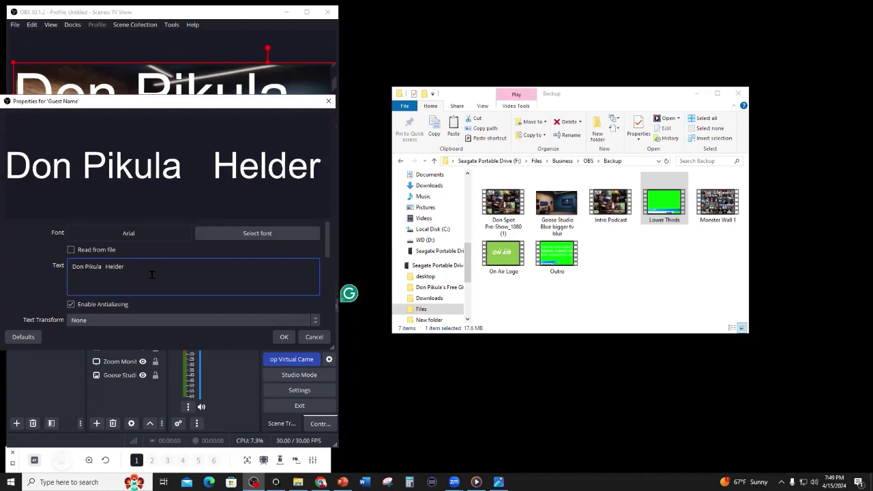
type("l")
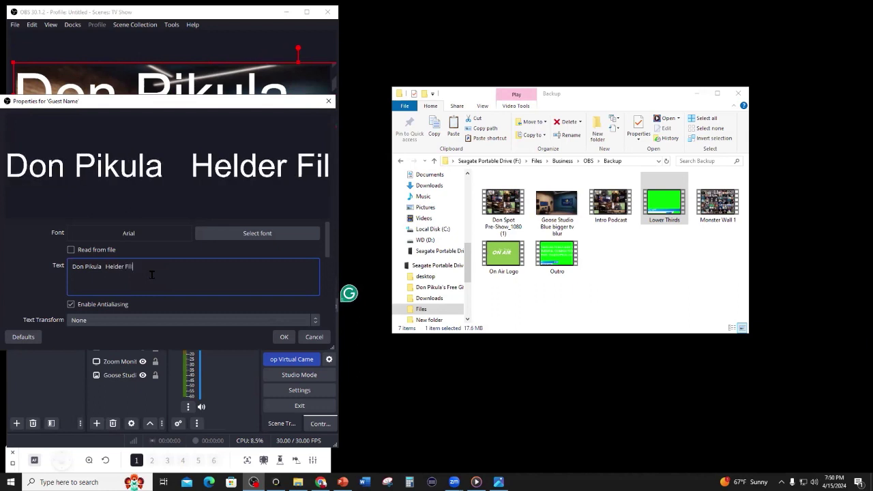
type("ipe")
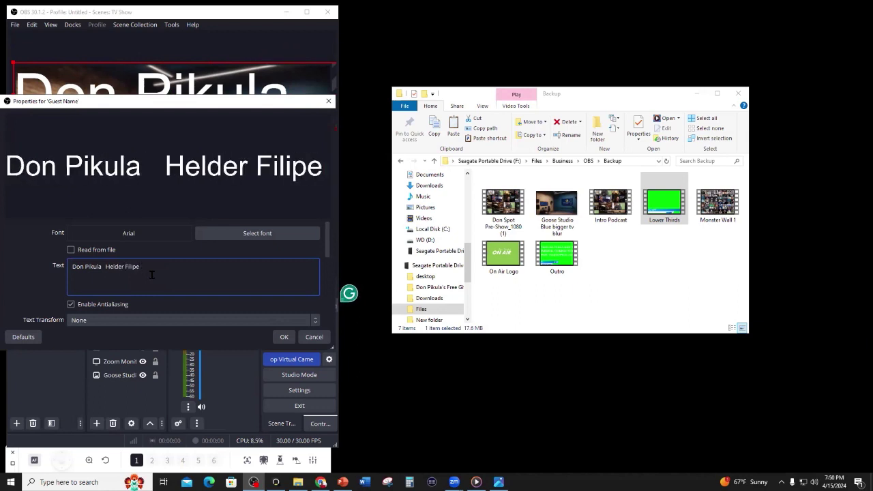
type(" \"The")
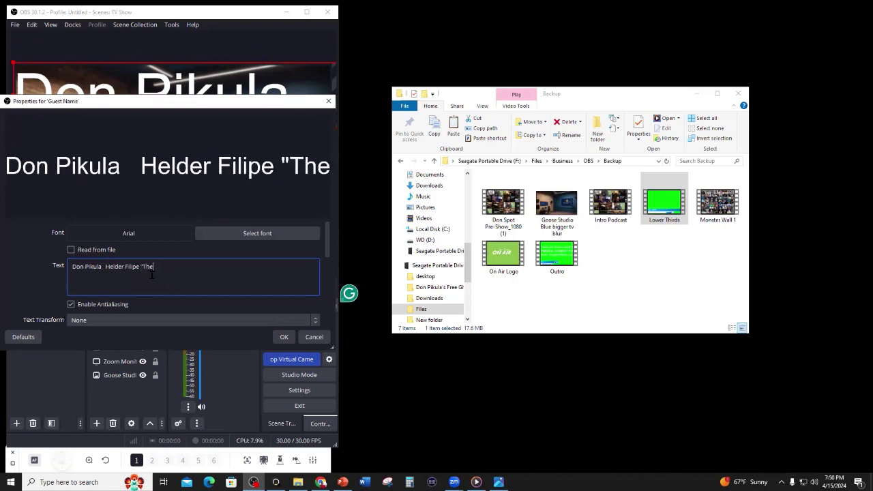
type(" Mentor")
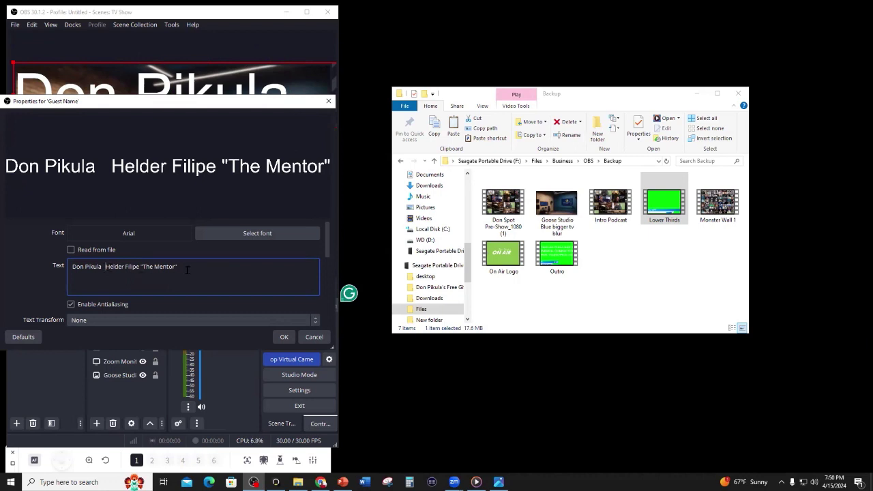
left_click(276, 236)
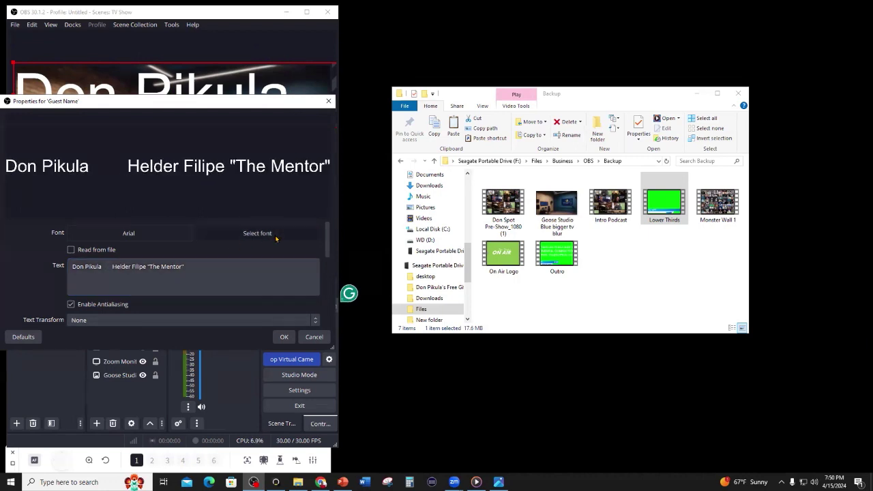
Switch the Guest Name text to Garamond Regular and apply the properties
scroll(118, 181, "down", 3)
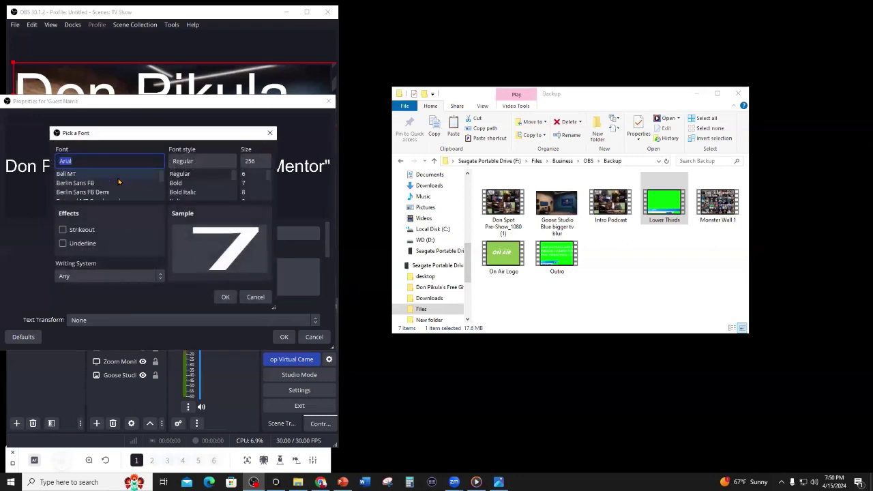
scroll(116, 182, "down", 3)
left_click(118, 182)
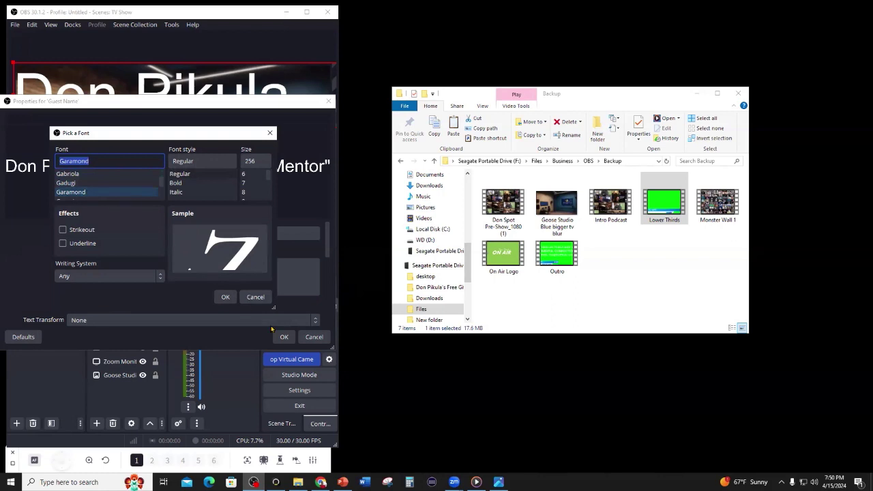
left_click(225, 297)
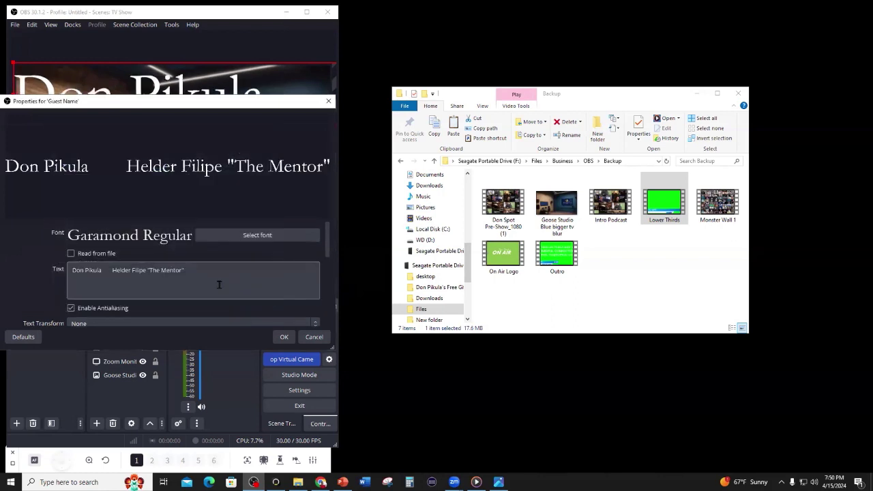
left_click(282, 337)
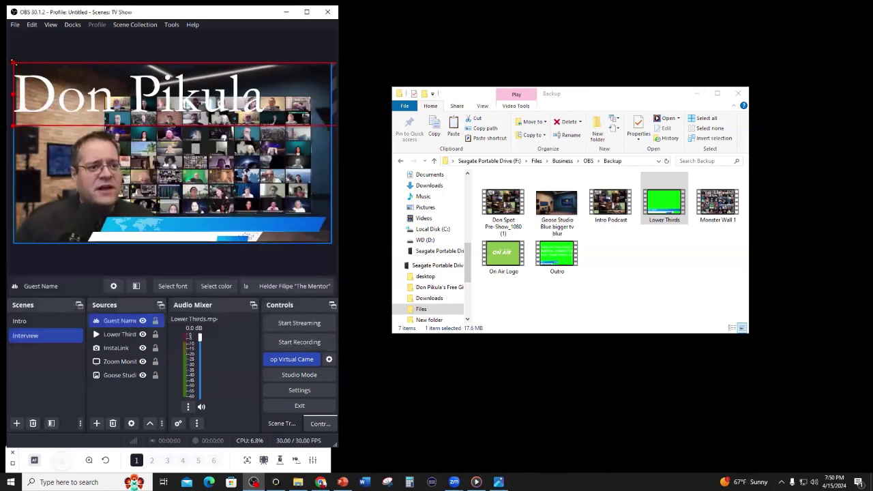
Position the Guest Name text on the blue lower-third bar, nudging it into place
left_click_drag(21, 83, 166, 215)
left_click_drag(86, 214, 145, 227)
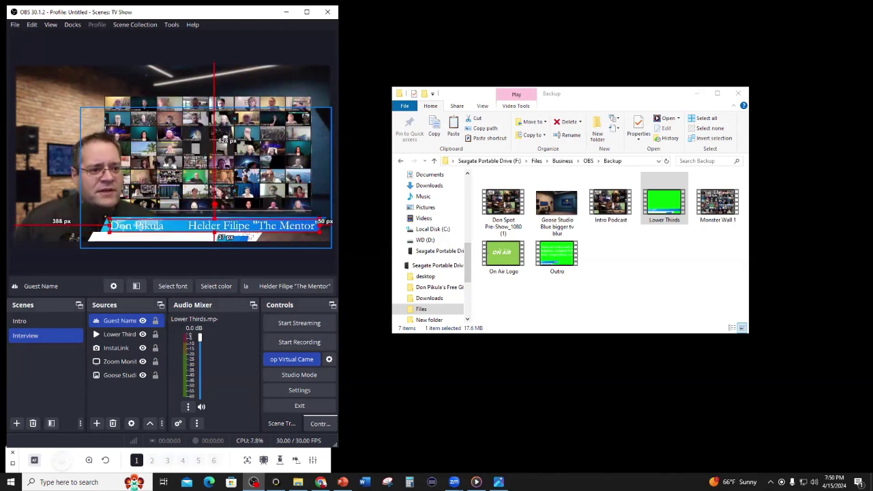
left_click_drag(122, 218, 106, 219)
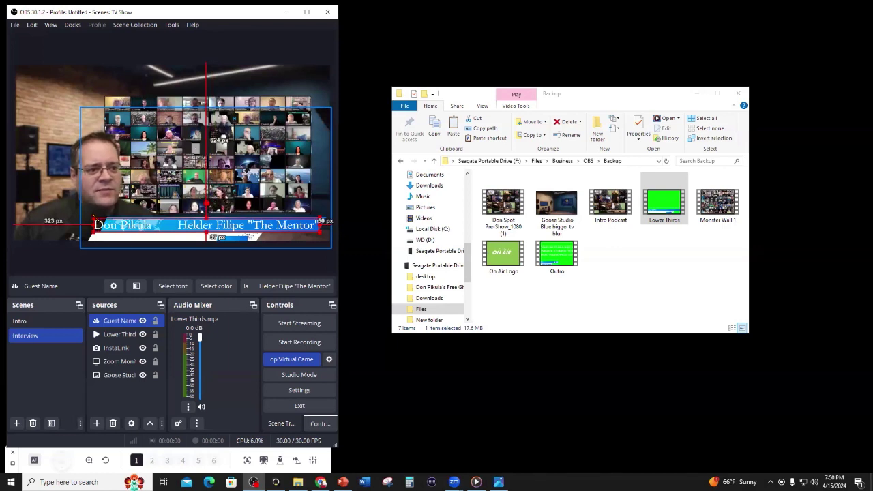
left_click_drag(93, 217, 113, 216)
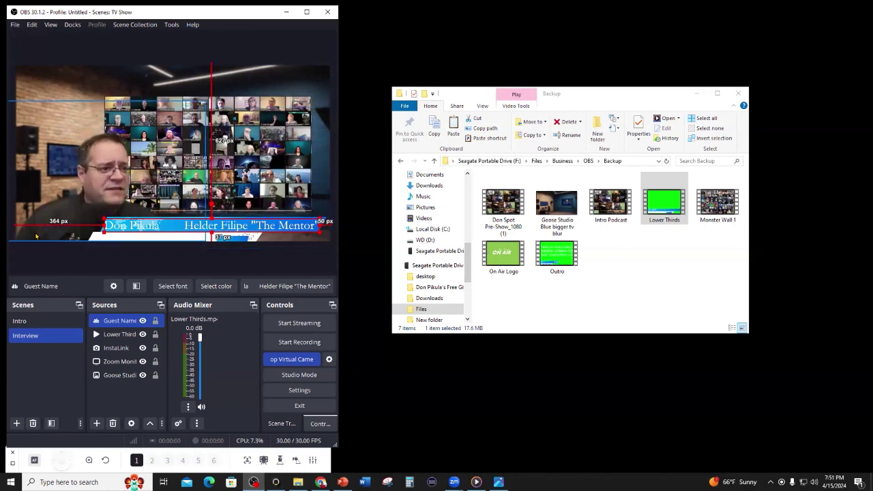
key("Right")
key("Right")
key("Right")
key("Right")
key("Right")
key("Right")
key("Right")
key("Right")
key("Right")
key("Right")
key("Right")
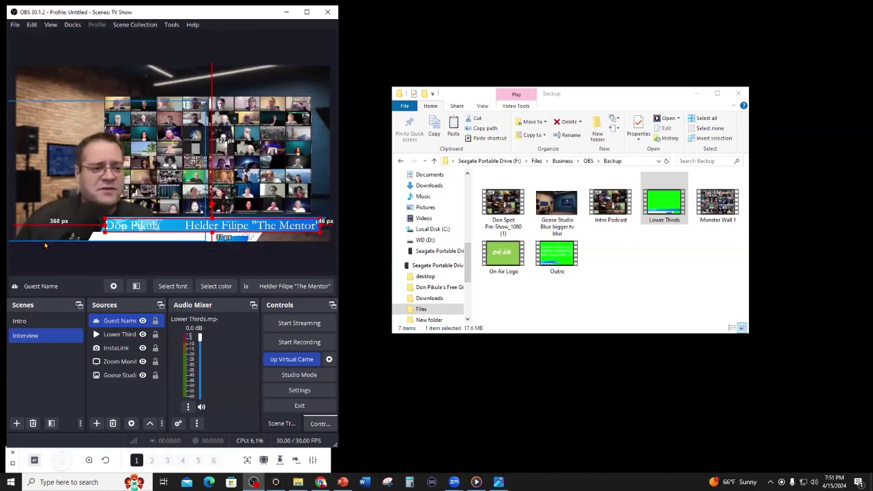
key("Right")
key("Right")
key("Right")
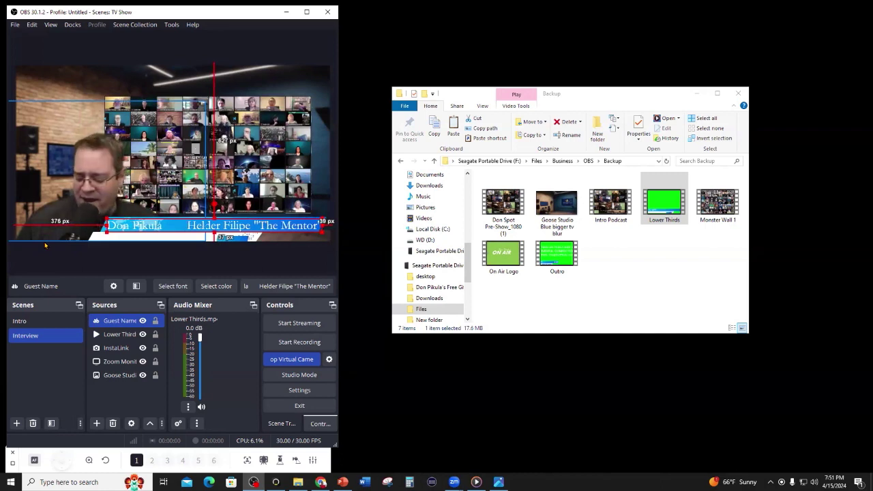
key("Up")
key("Up")
key("Right")
key("Right")
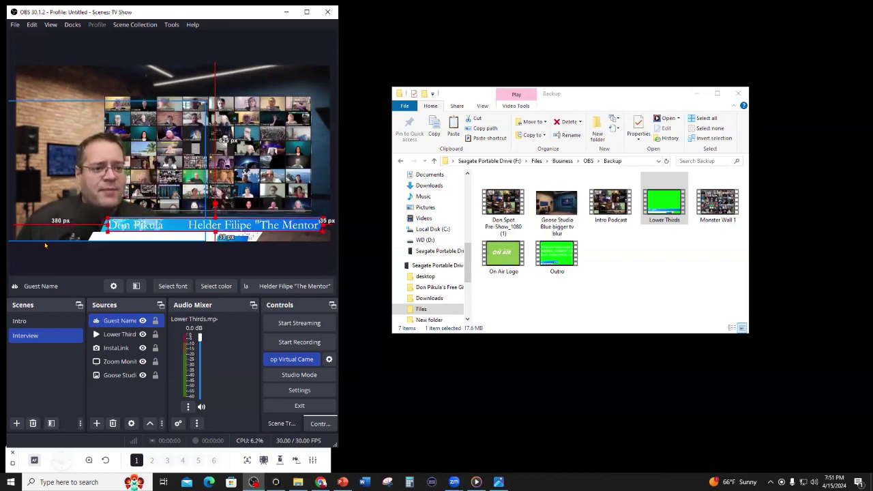
Make the Guest Name text black (#000000) after briefly trying red
left_click(211, 288)
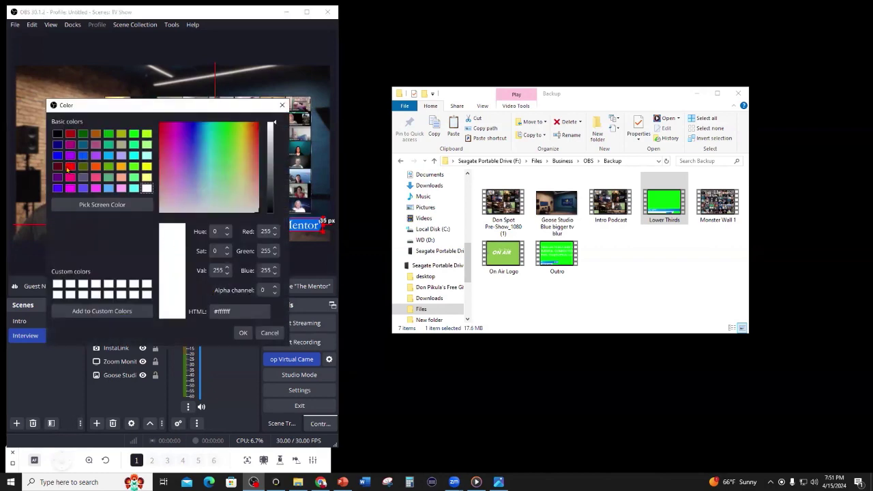
left_click(69, 167)
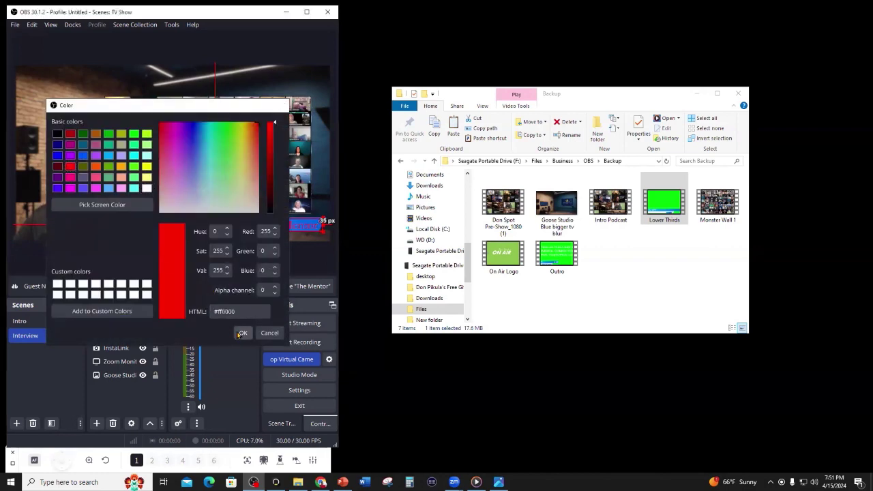
left_click(242, 332)
left_click(226, 287)
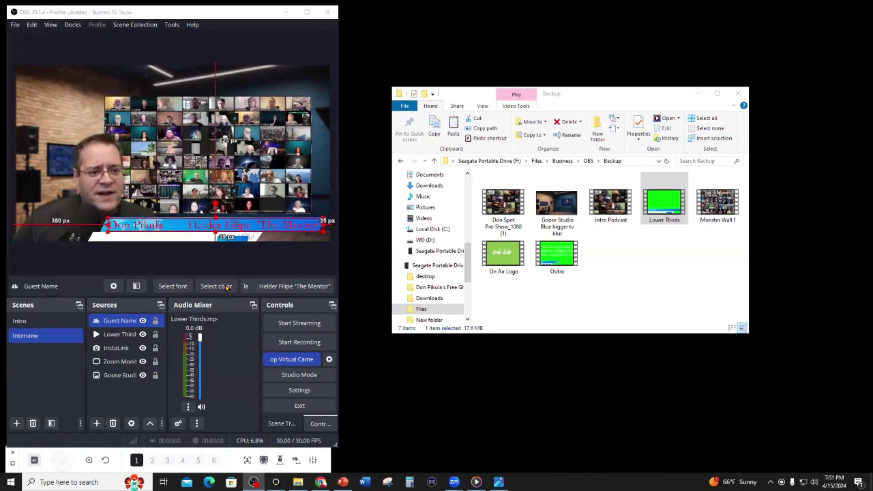
left_click(56, 135)
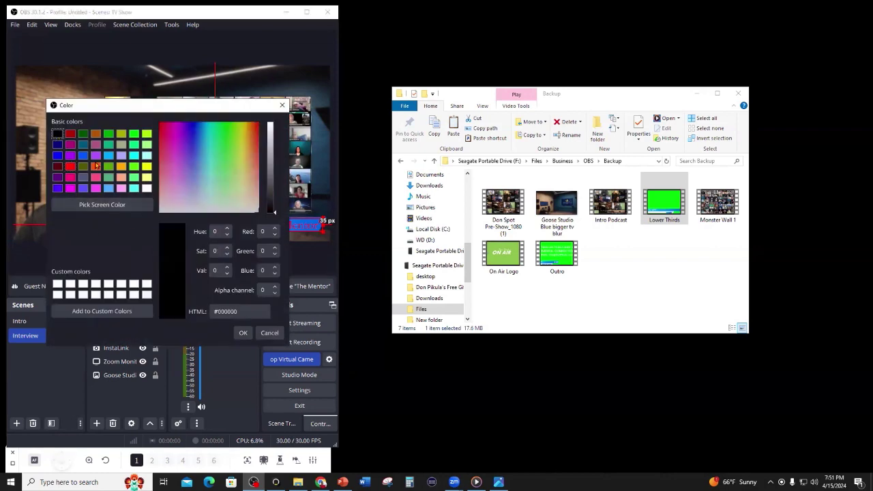
left_click_drag(184, 114, 431, 132)
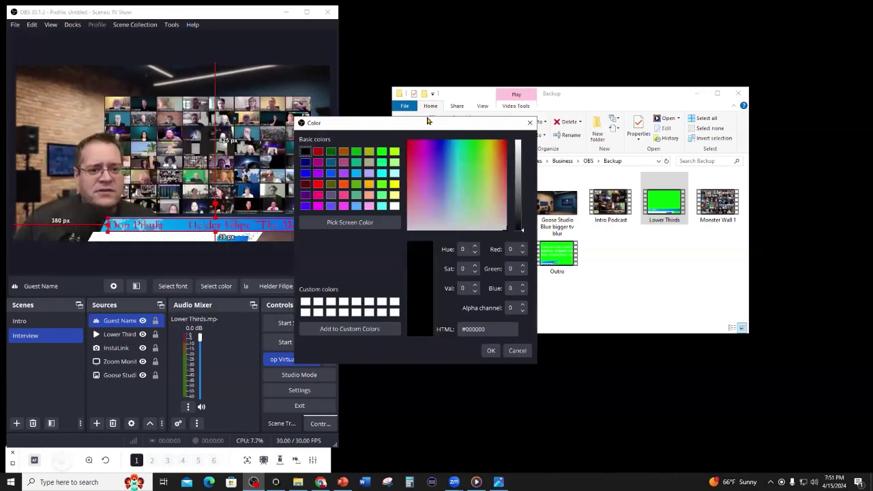
left_click_drag(422, 101, 409, 41)
left_click(473, 264)
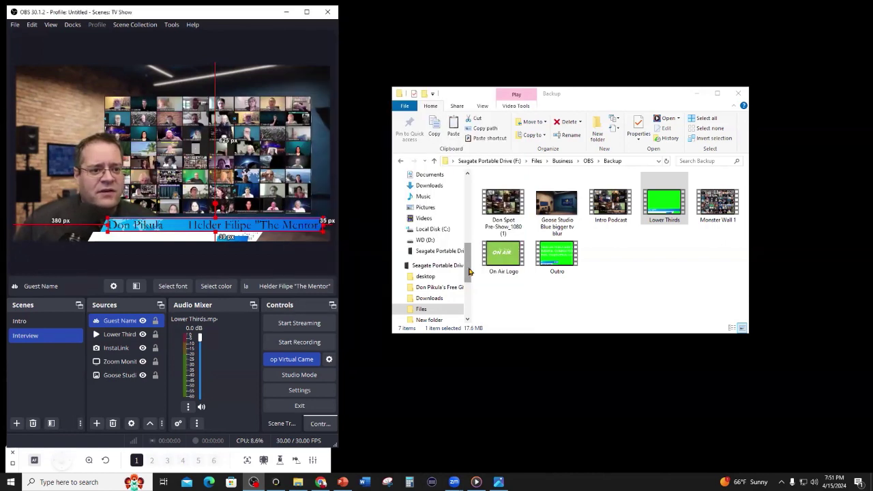
left_click(232, 273)
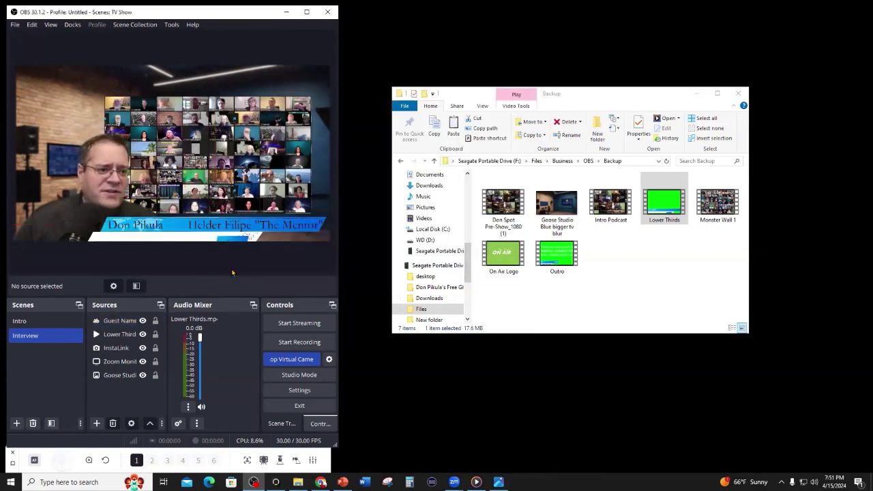
left_click(249, 228)
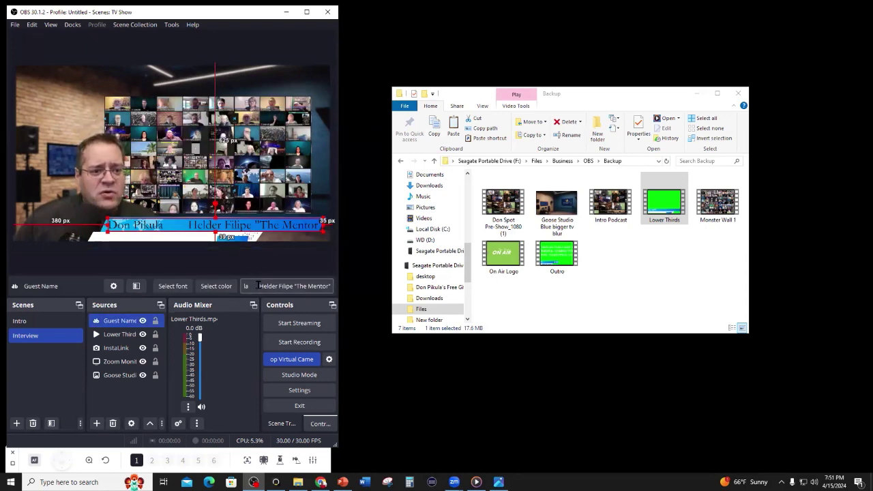
triple_click(295, 285)
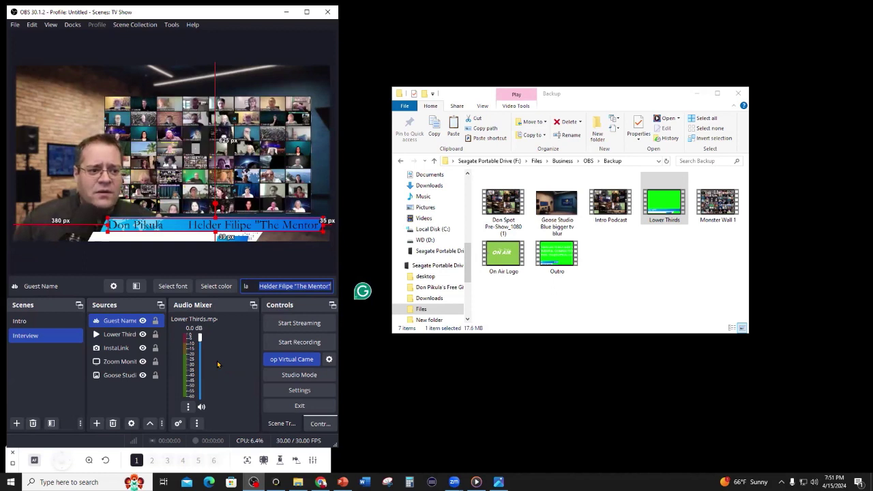
left_click(120, 334)
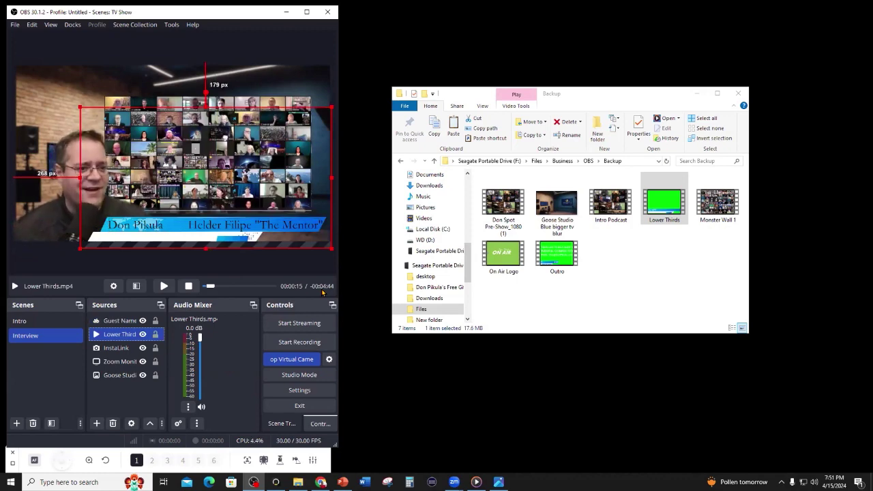
Set the Lower Thirds video to restart playback whenever the source becomes active
left_click(113, 286)
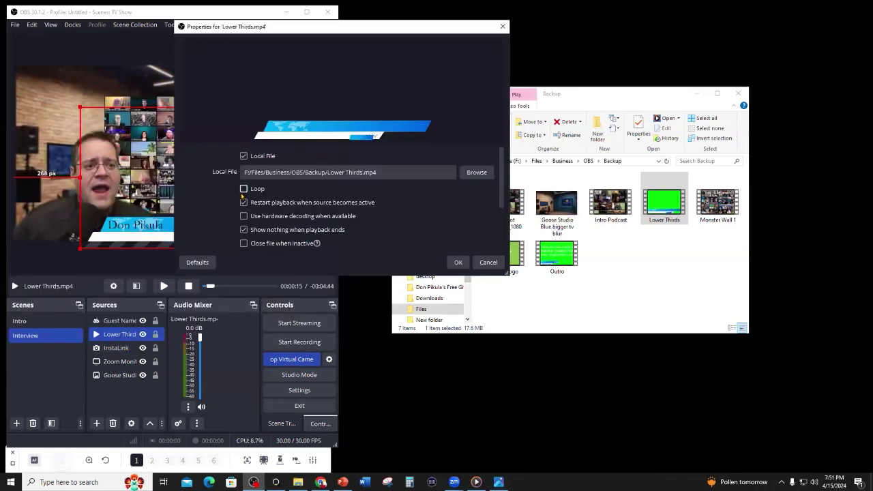
left_click(243, 201)
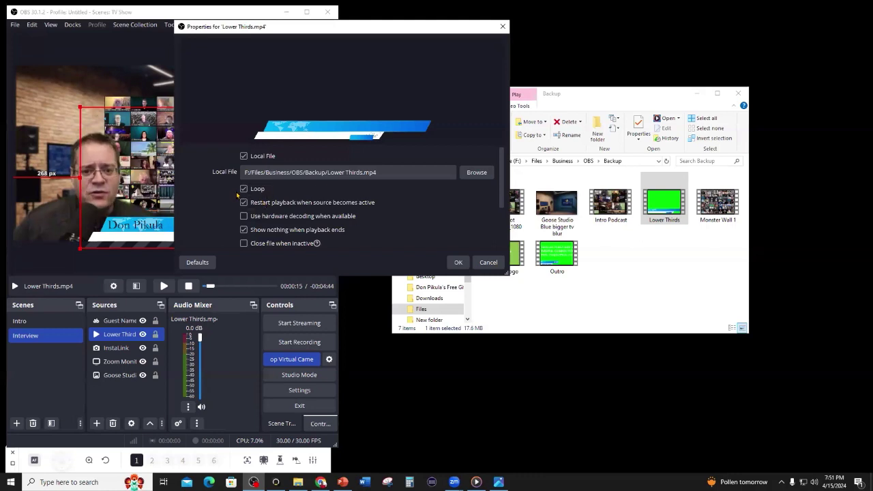
left_click(459, 262)
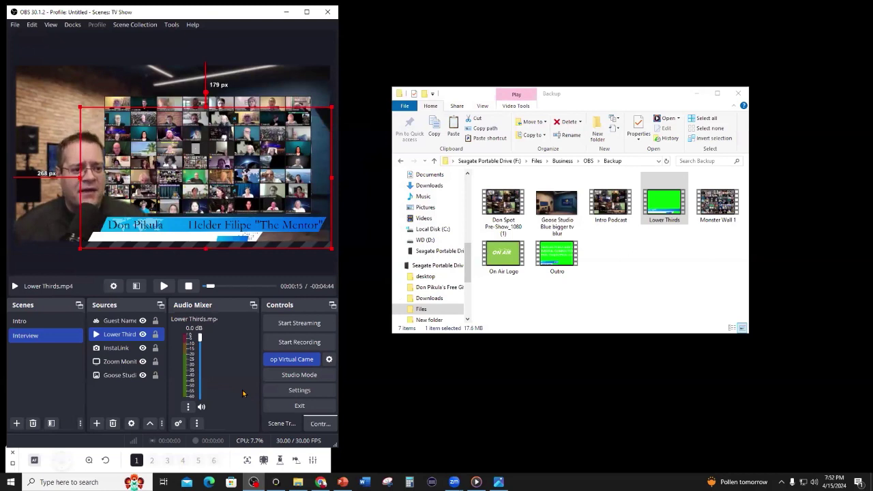
Seek the Lower Thirds video near its end and play it in the preview
left_click(269, 287)
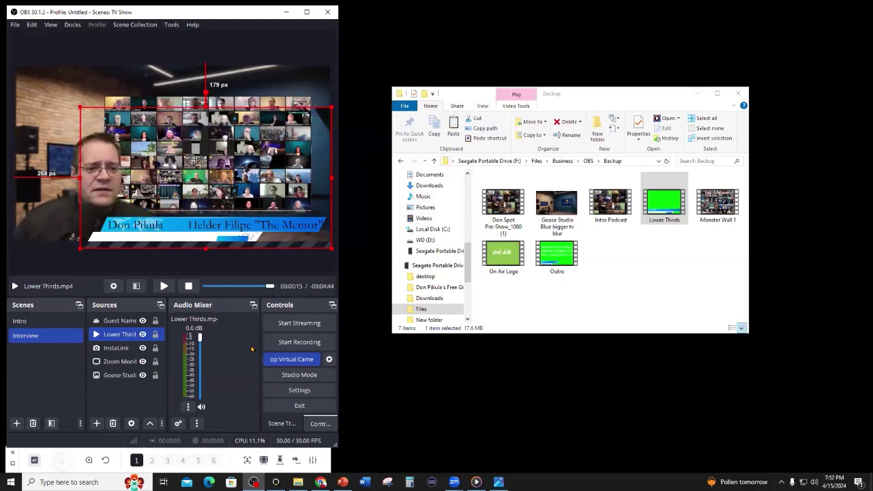
left_click(164, 286)
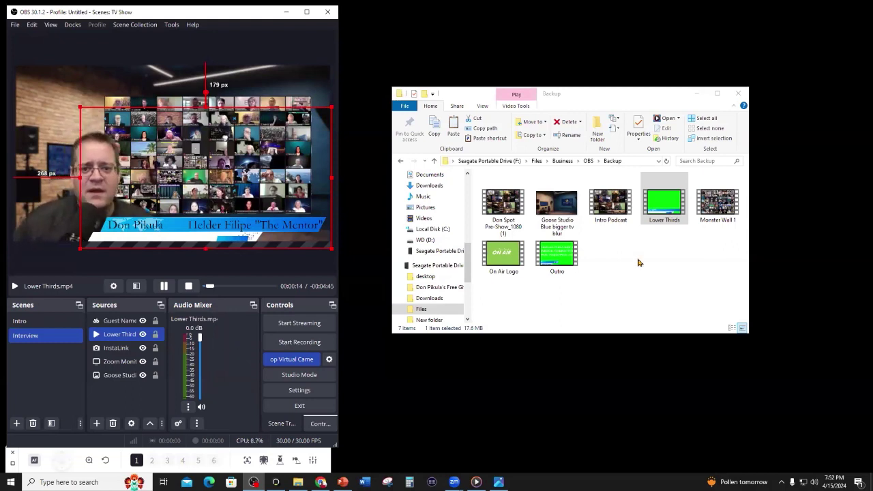
left_click(325, 89)
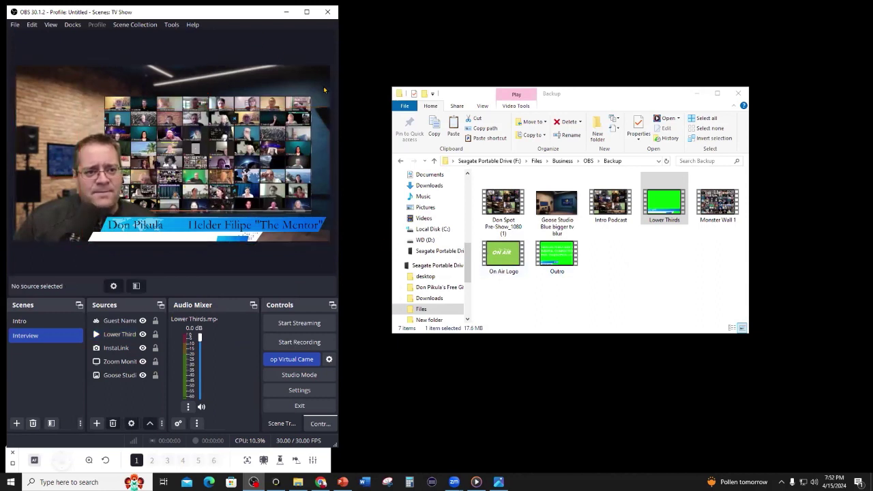
Play the On Air Logo and Monster Wall 1 clips from the Backup folder in the media player
left_click(499, 256)
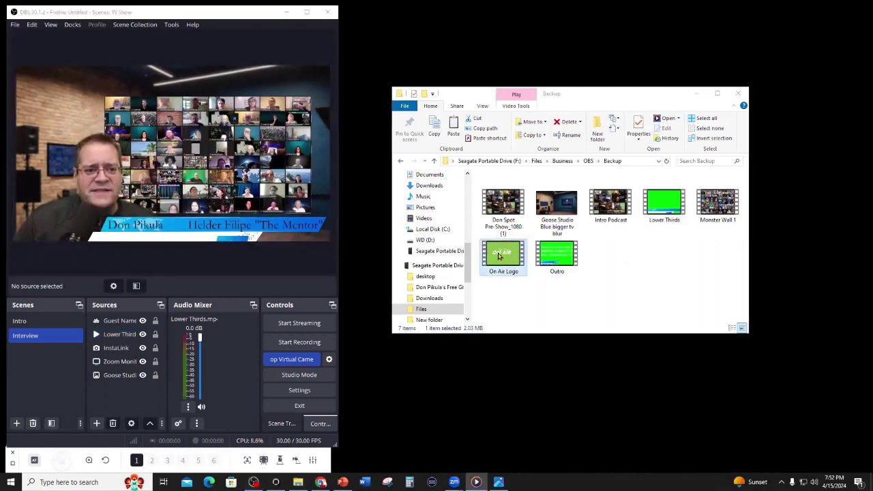
double_click(499, 255)
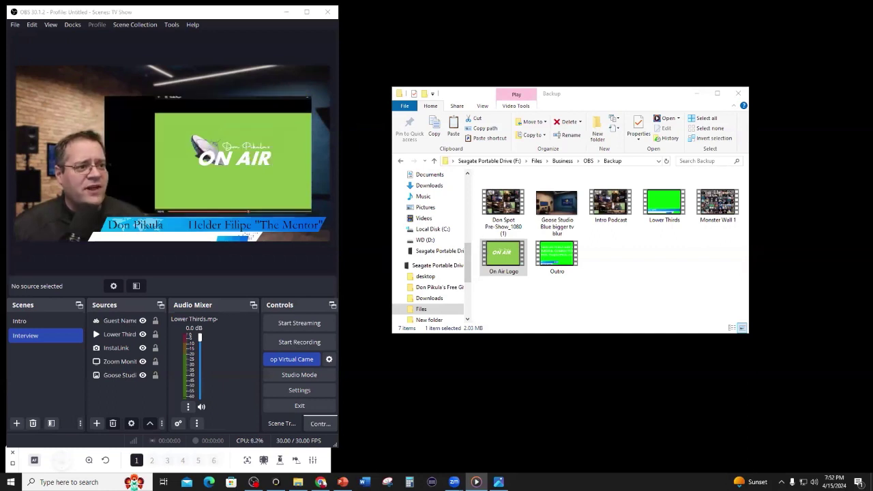
left_click(712, 204)
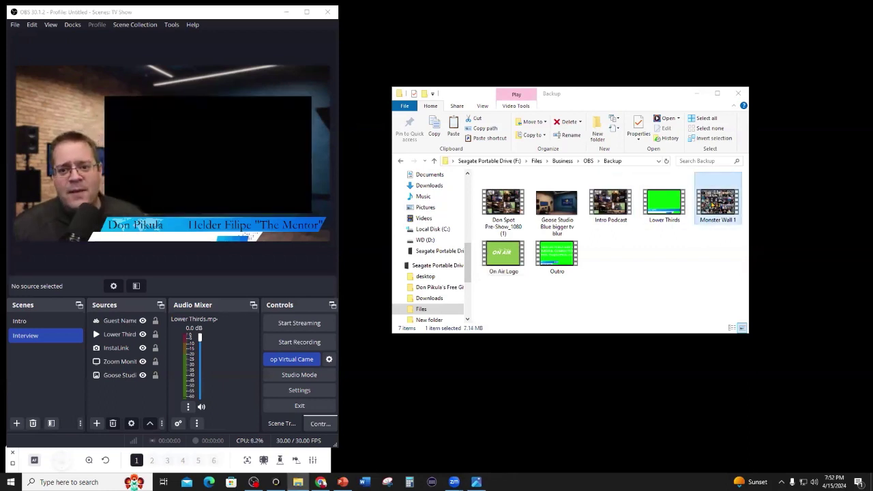
double_click(712, 204)
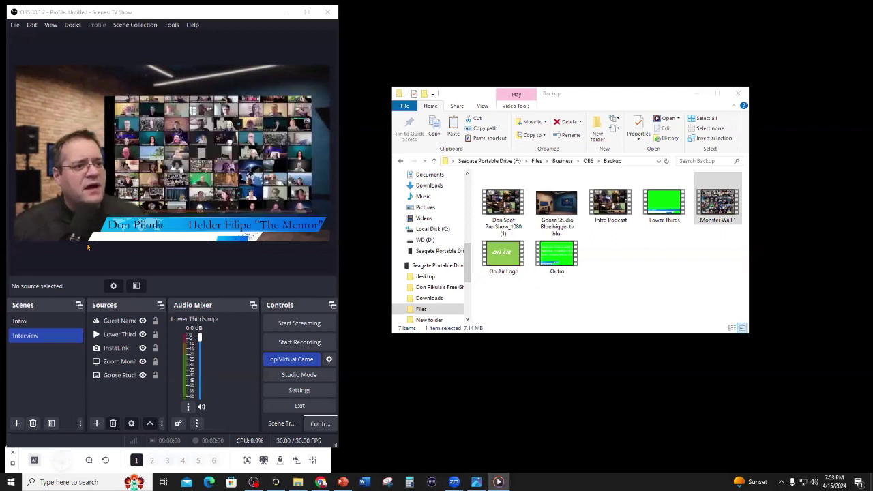
Drop On Air Logo.mp4 into the Interview scene and shrink it into the top-left corner
left_click_drag(505, 261, 61, 117)
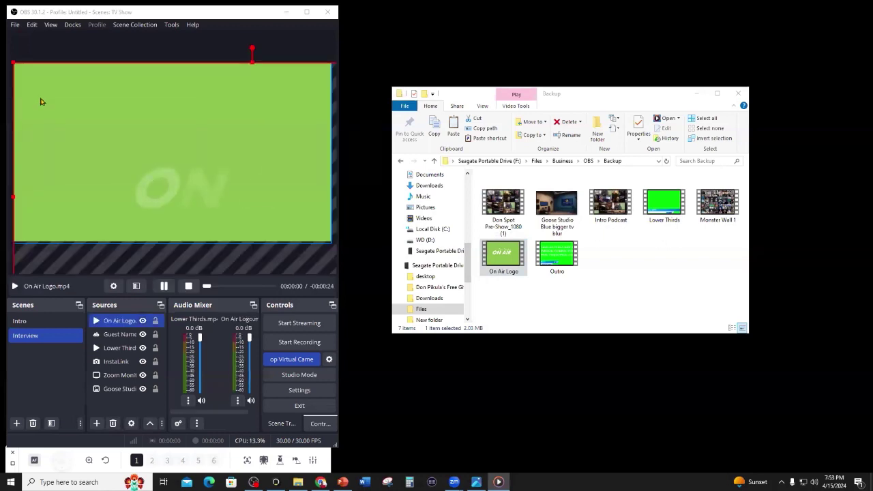
left_click_drag(41, 76, 57, 100)
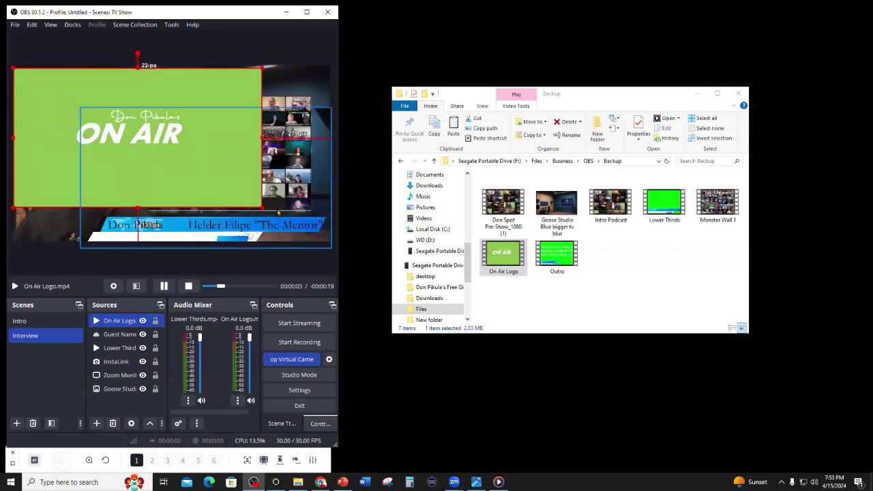
left_click_drag(264, 211, 175, 158)
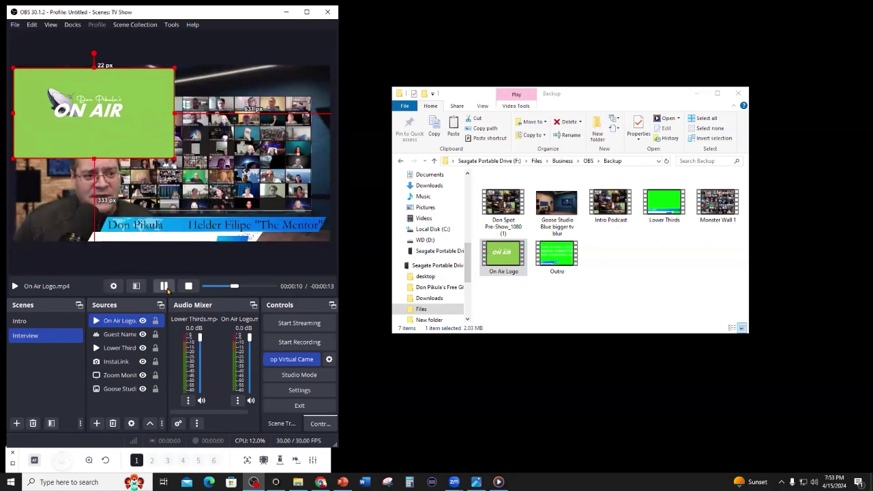
Review the On Air Logo video's properties, reselect it, and bring up its filters
left_click(114, 287)
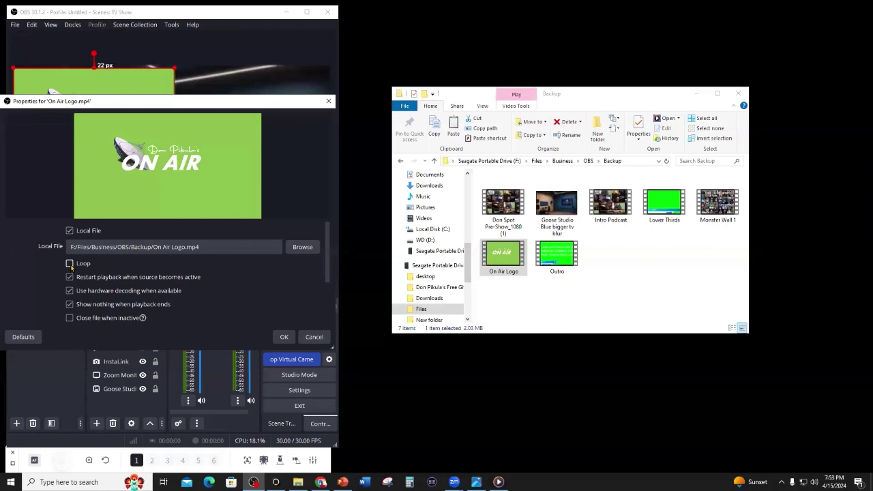
left_click(285, 336)
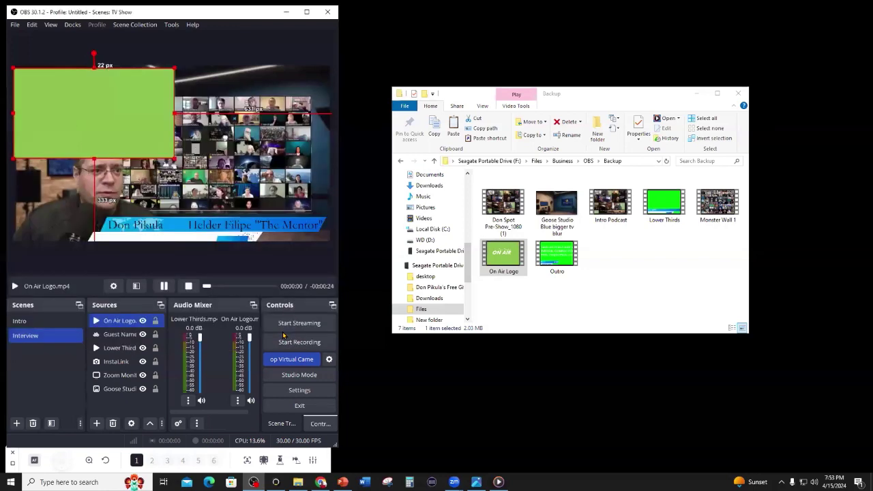
left_click(92, 191)
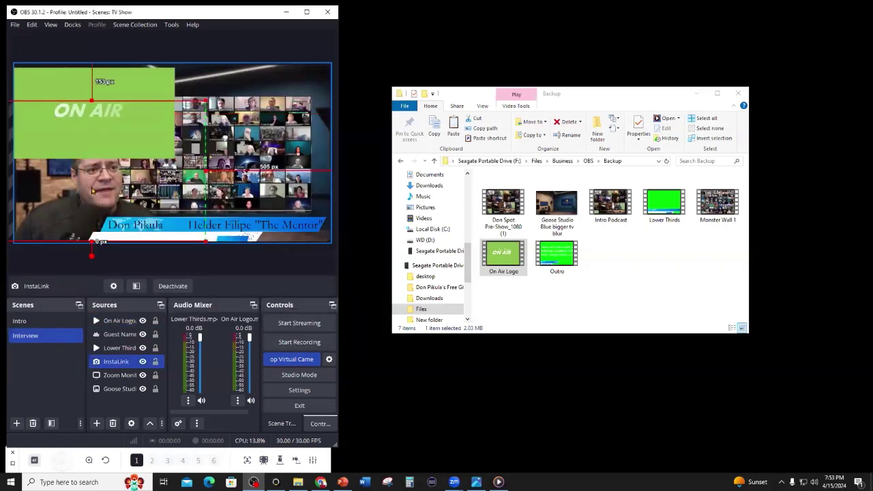
left_click(119, 321)
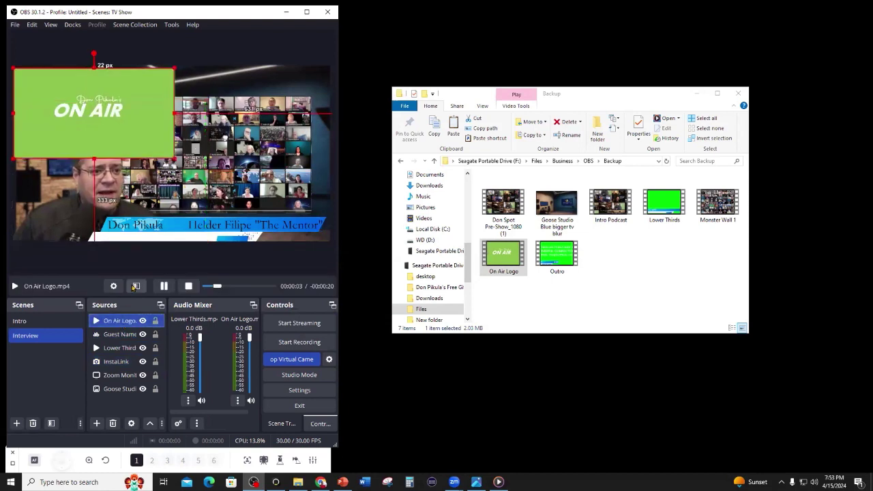
left_click(136, 285)
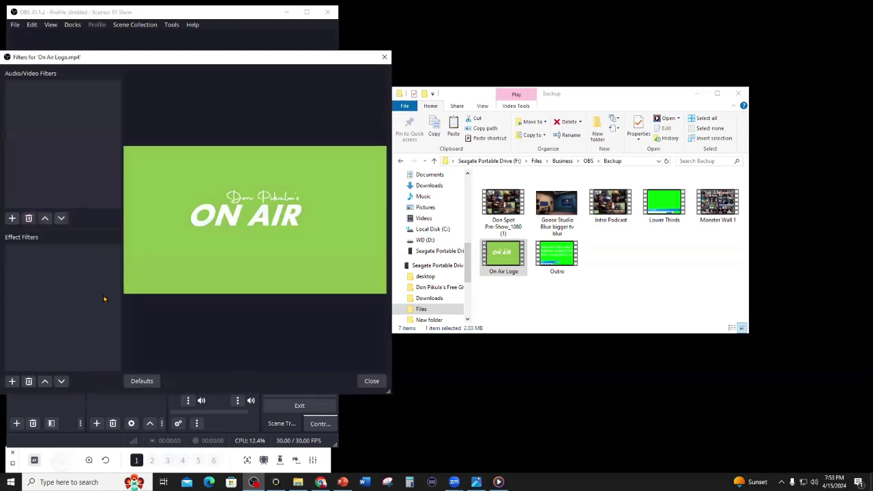
Add a Chroma Key effect filter to the On Air Logo video with its default name
left_click(12, 381)
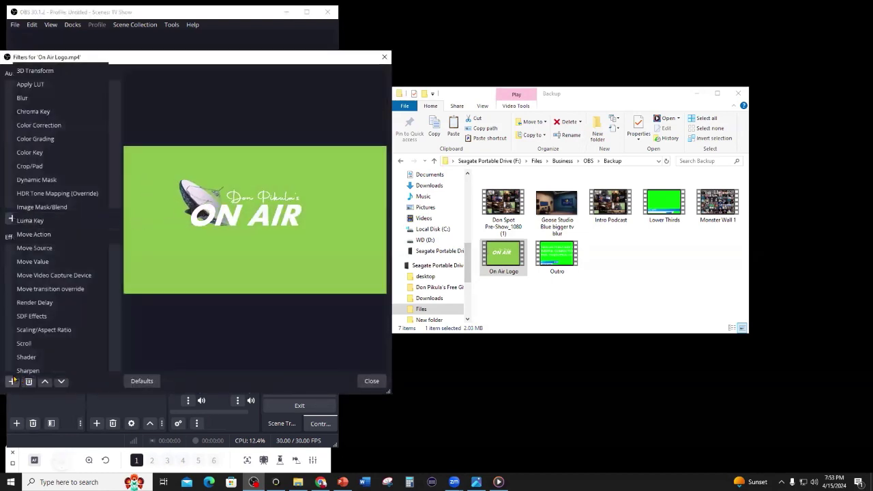
left_click(31, 111)
left_click(173, 240)
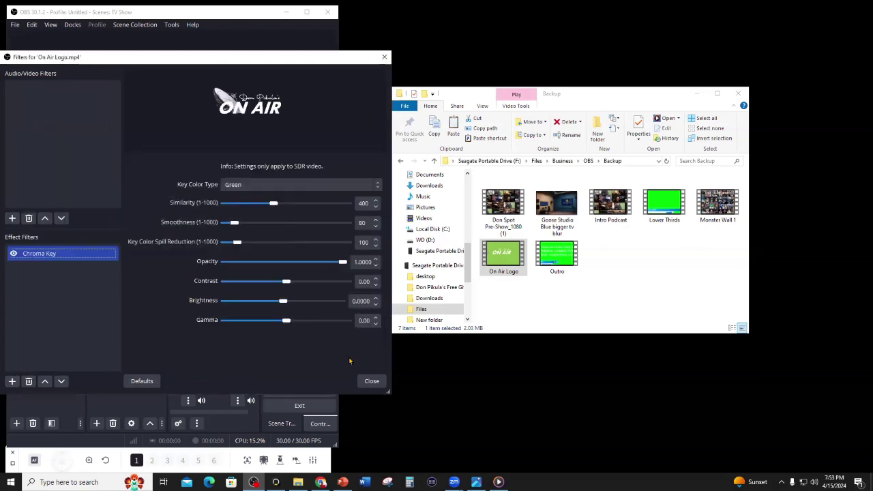
left_click(372, 381)
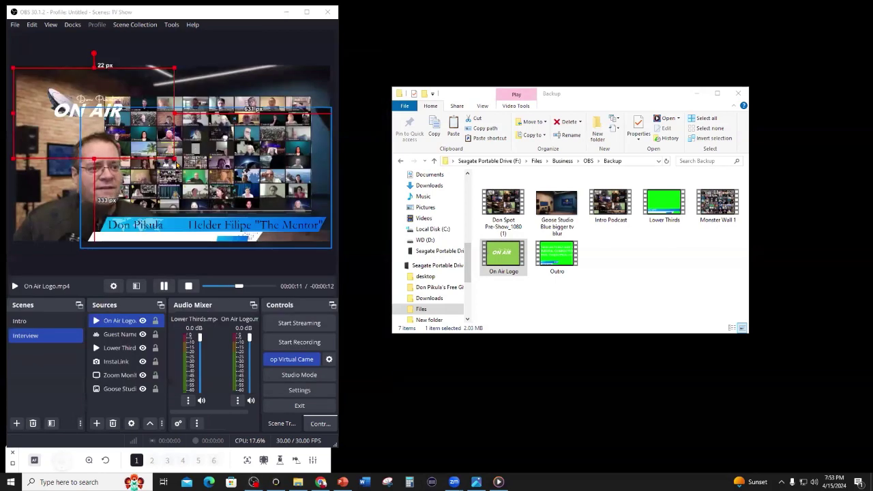
Nudge the keyed On Air logo slightly down and left, then deselect it
left_click(80, 62)
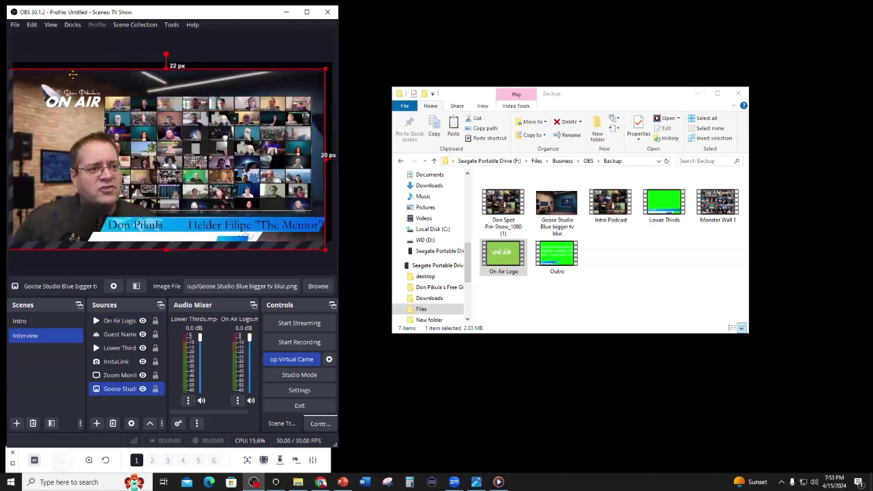
left_click(80, 101)
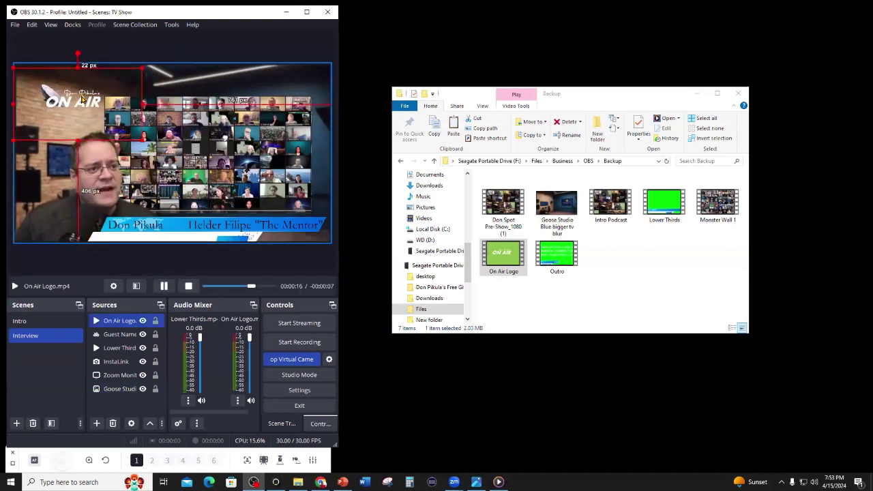
left_click_drag(75, 99, 69, 112)
left_click(285, 44)
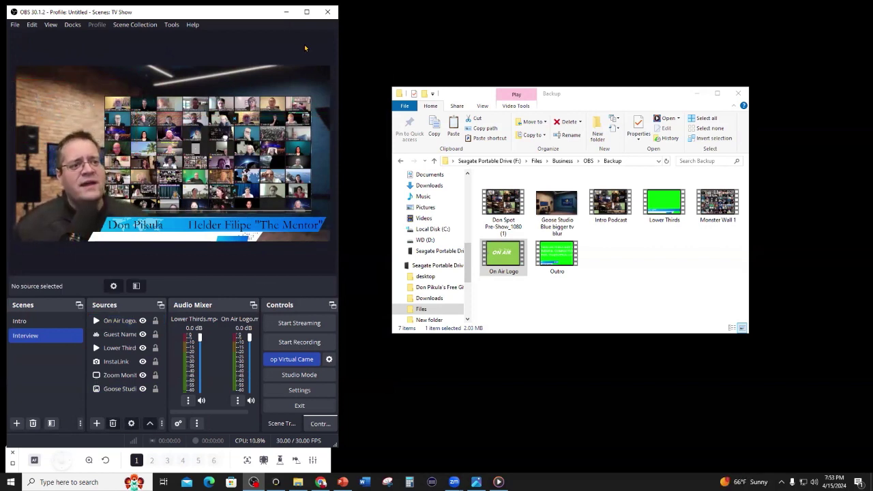
left_click(116, 323)
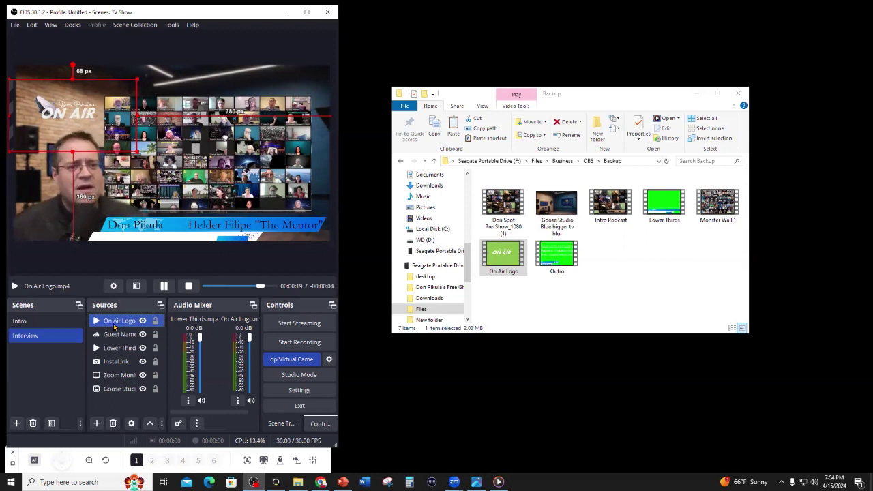
left_click(258, 47)
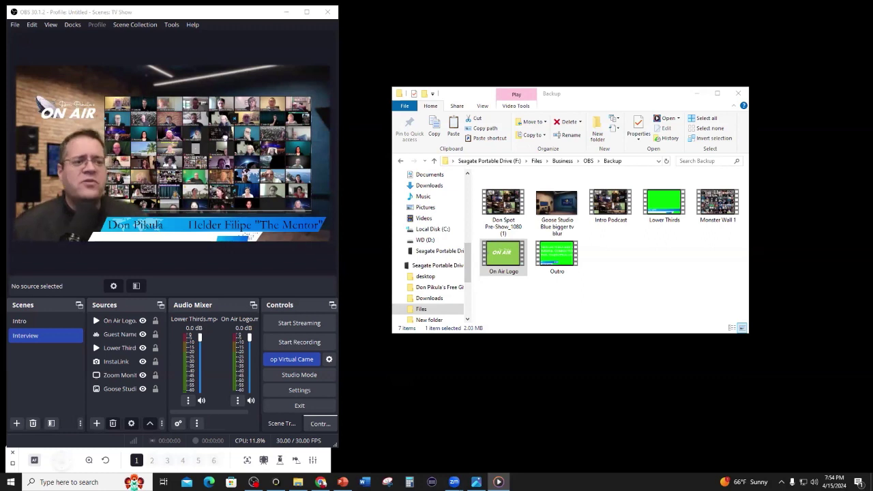
right_click(32, 337)
left_click(91, 148)
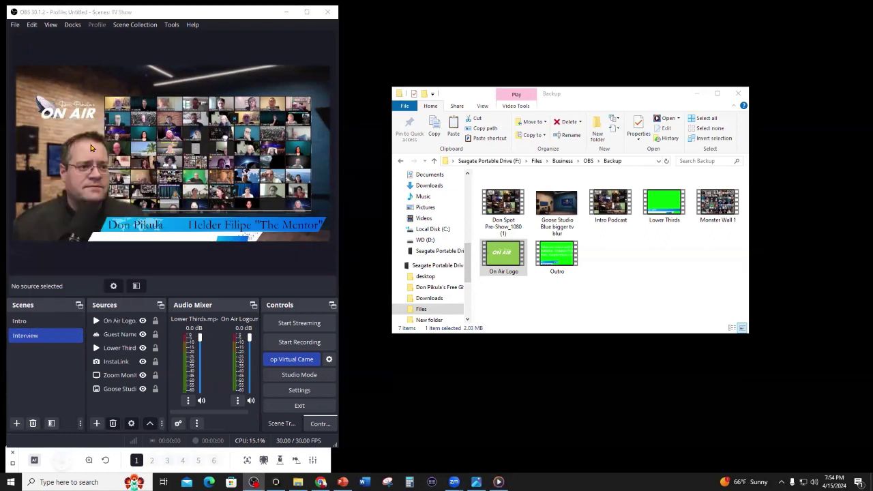
type("Out")
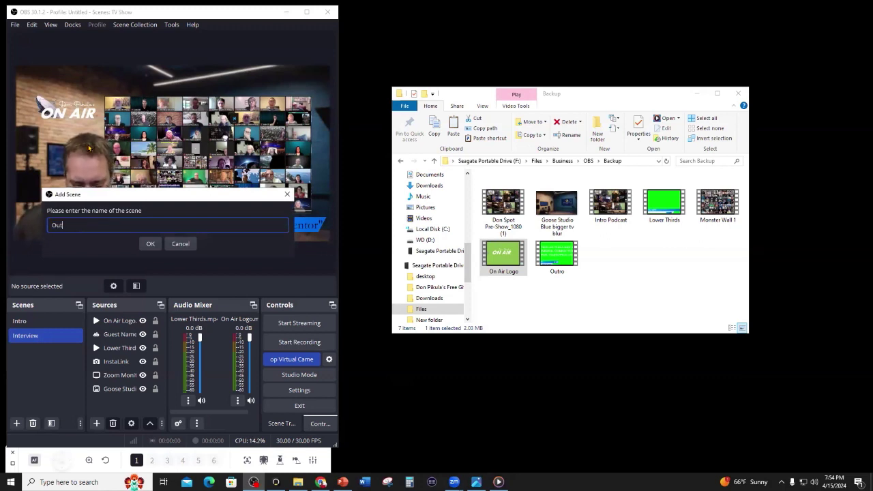
type("ro")
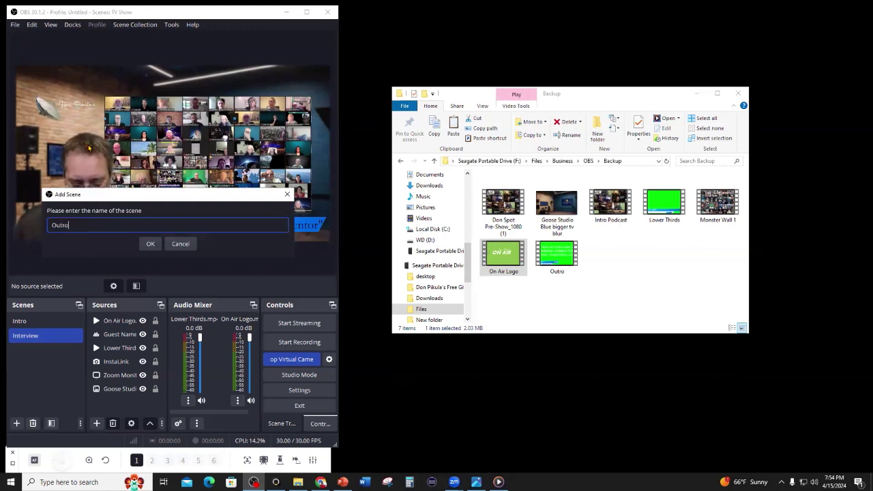
left_click(149, 245)
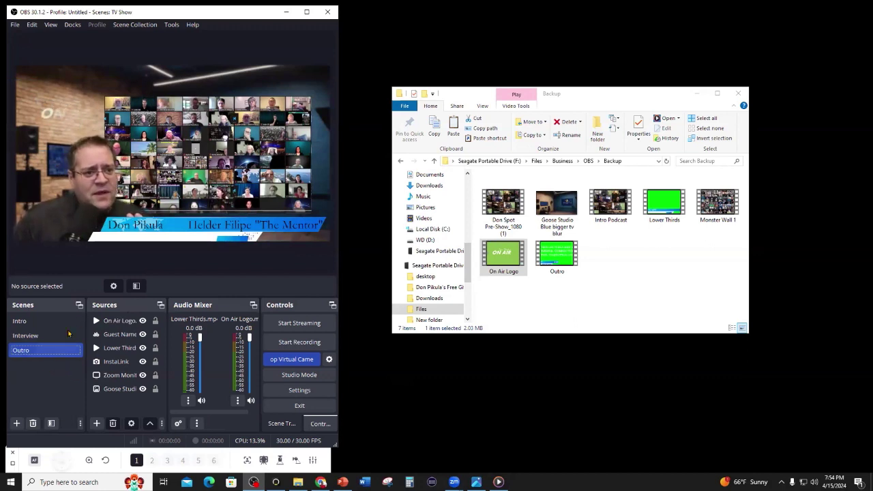
left_click(124, 390)
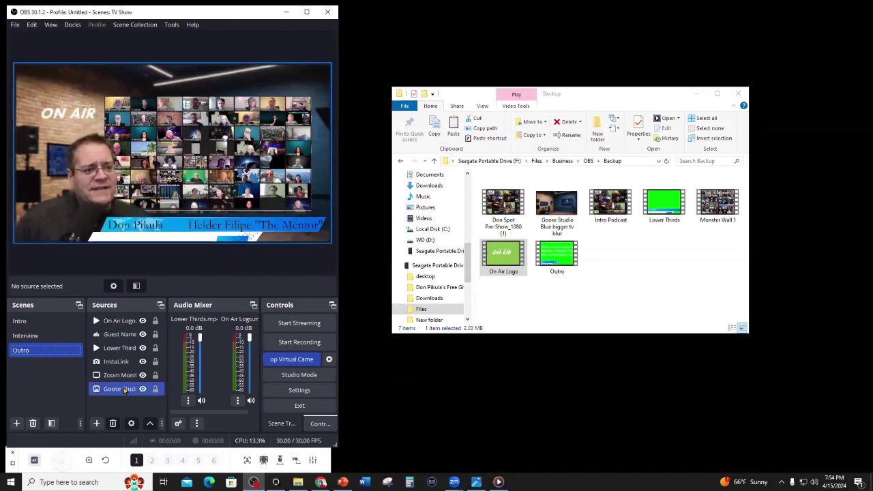
left_click(128, 325)
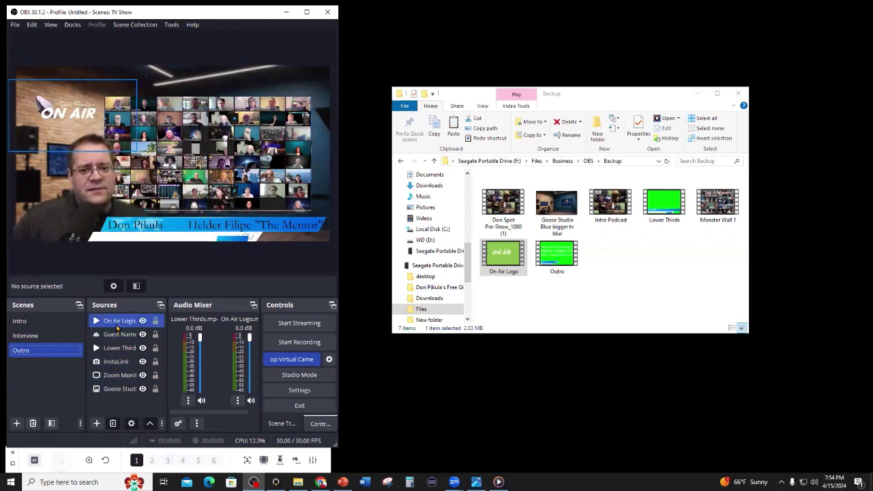
left_click(118, 334)
left_click(119, 349)
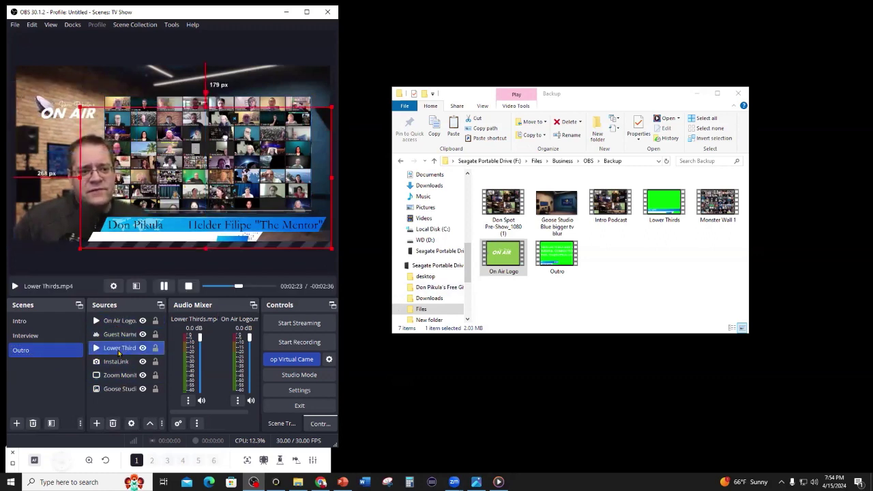
Delete Lower Thirds.mp4 and the Guest Name text source from the Outro scene, confirming each removal
key("Delete")
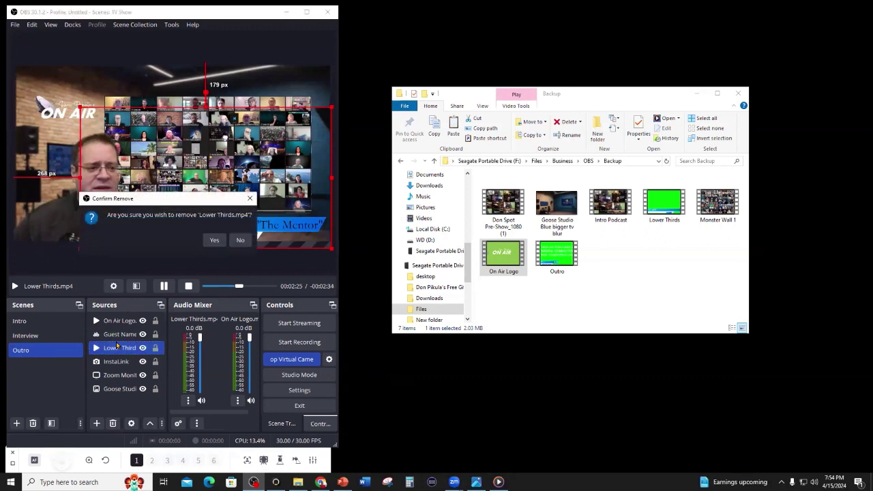
left_click(214, 240)
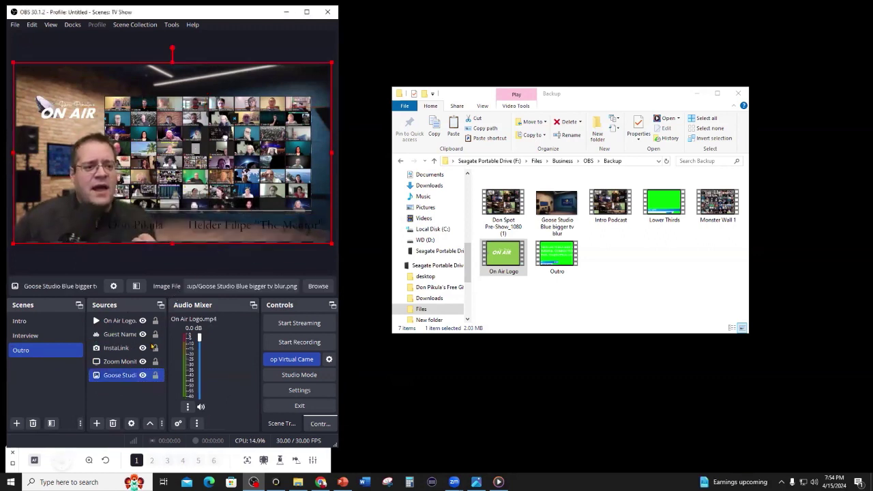
left_click(144, 347, "ctrl")
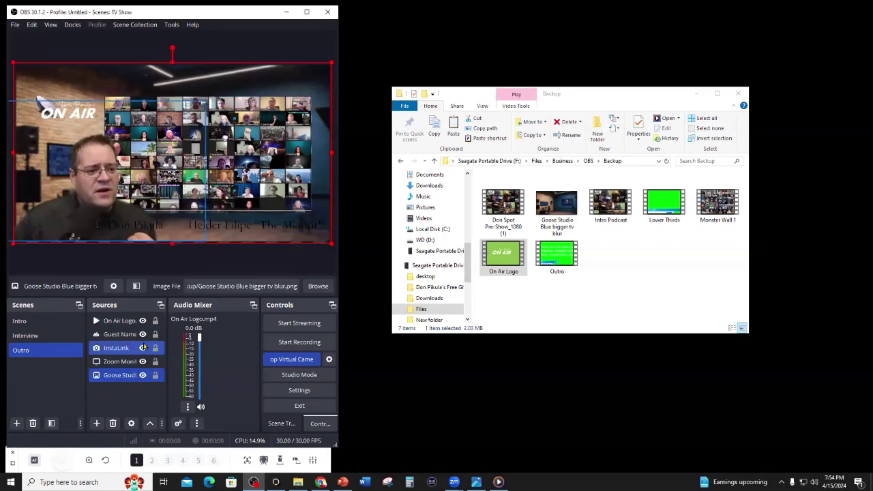
left_click(144, 348, "ctrl")
left_click(143, 335, "ctrl")
left_click(140, 333)
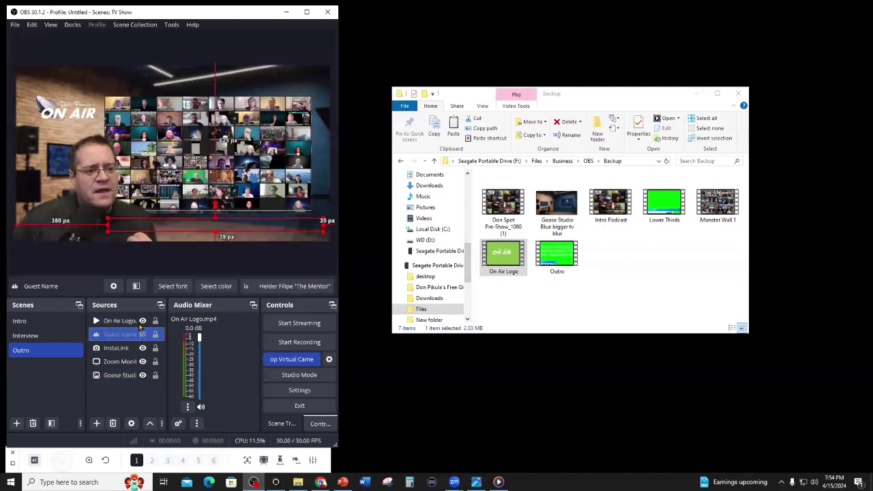
key("Delete")
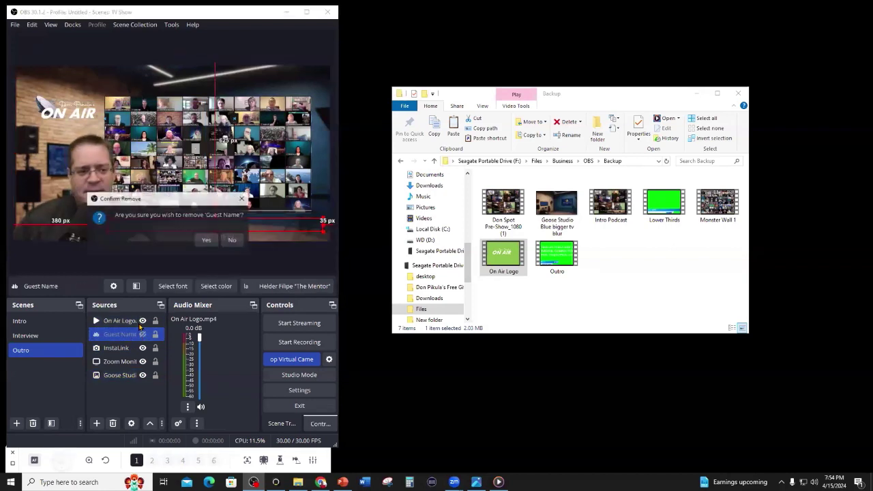
left_click(206, 240)
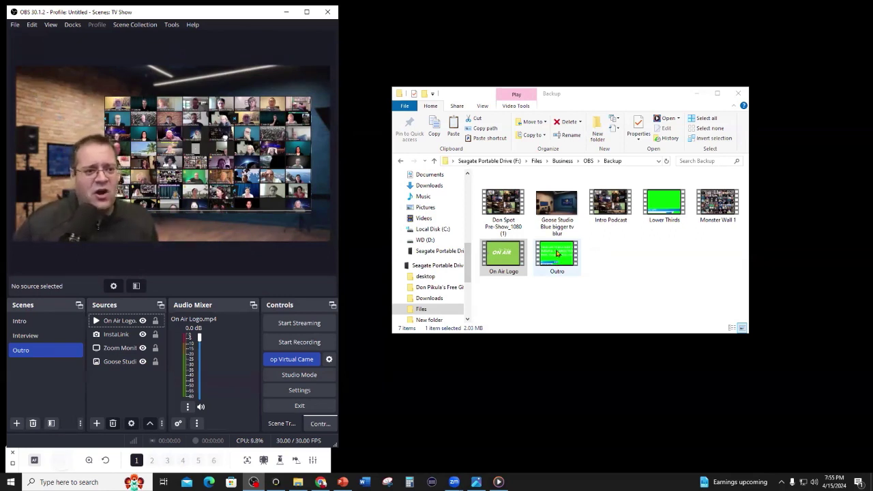
Drop Outro.mp4 into the Outro scene, stretch it across the canvas, pause it, and show its filters
left_click_drag(556, 253, 219, 211)
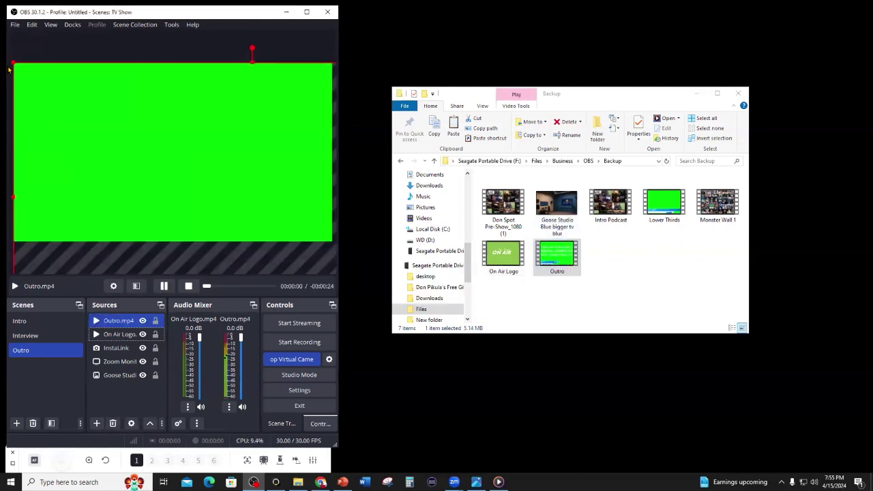
left_click_drag(11, 61, 332, 242)
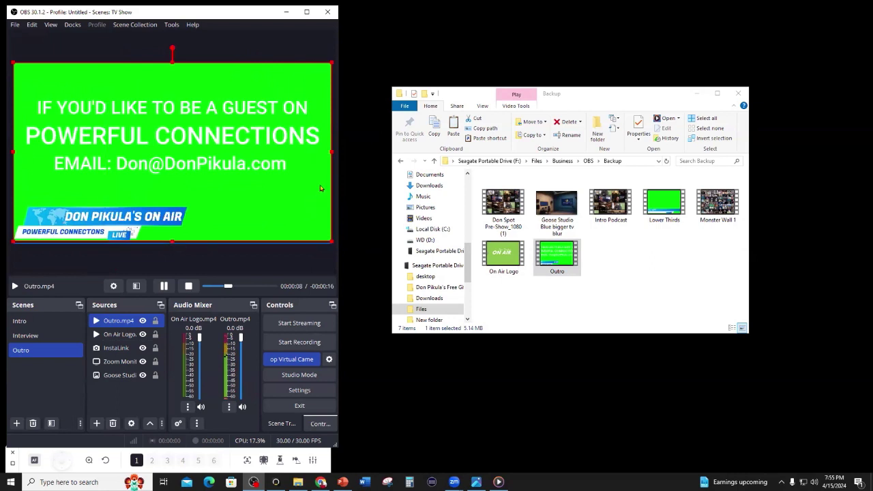
left_click_drag(320, 189, 318, 199)
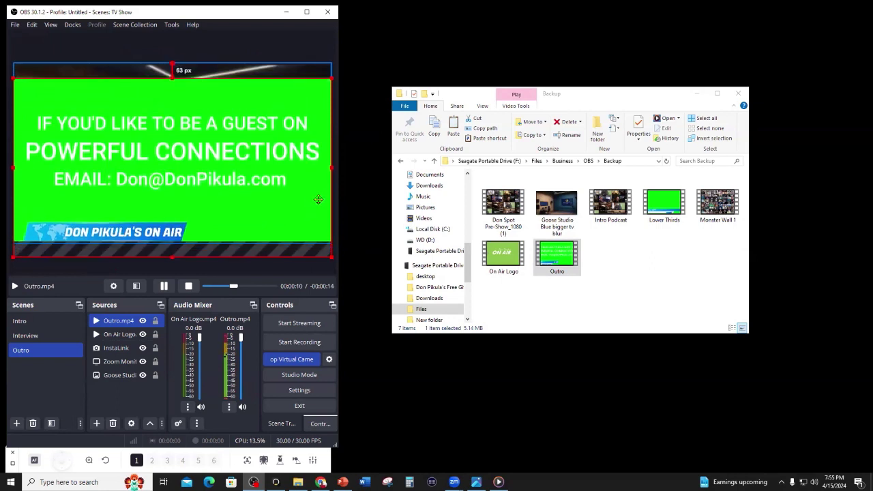
left_click(164, 286)
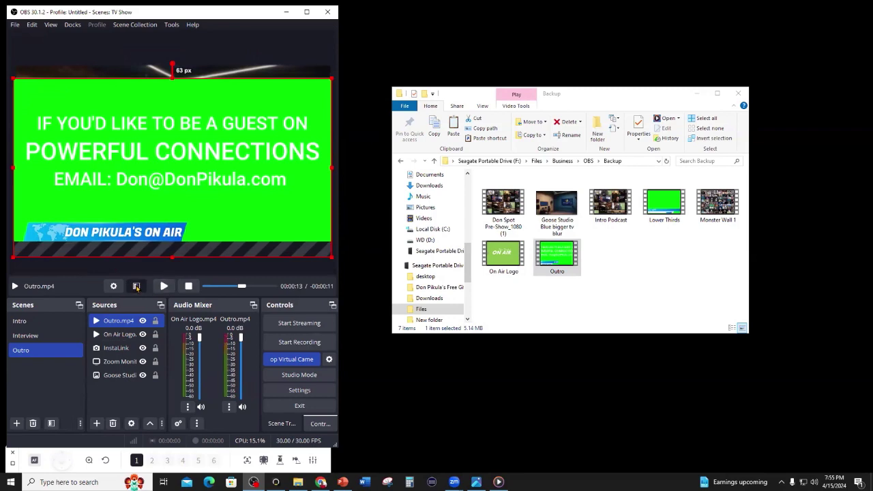
left_click(136, 286)
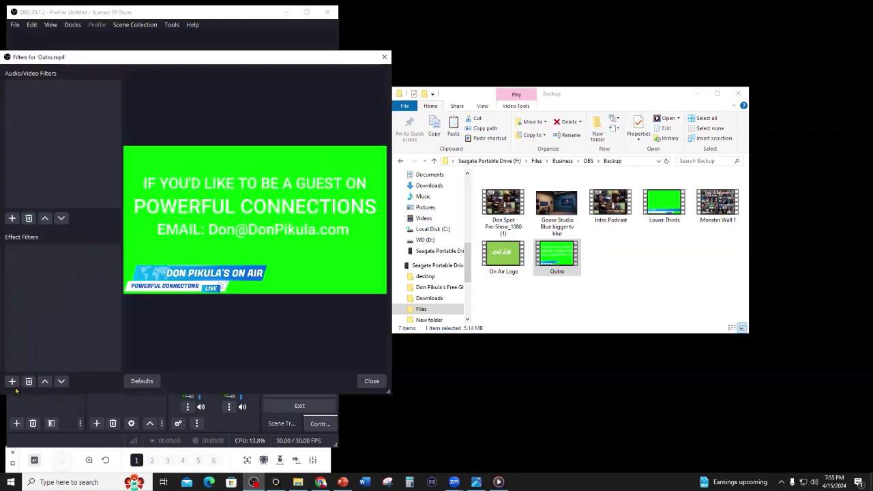
Add a Chroma Key effect filter to Outro.mp4 under its default name
left_click(12, 381)
left_click(59, 113)
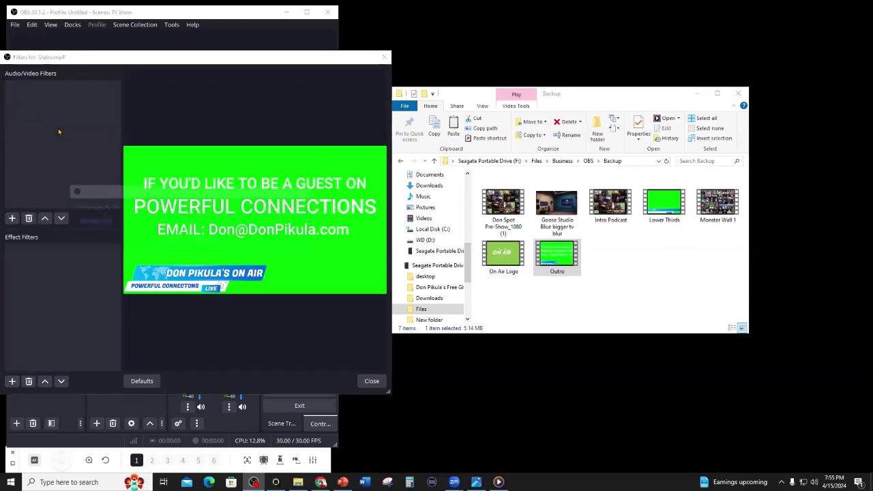
key("Return")
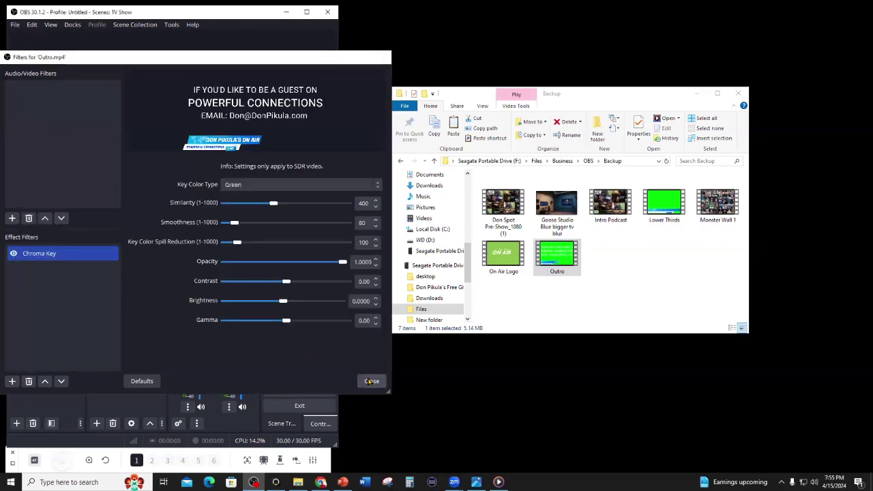
left_click(370, 380)
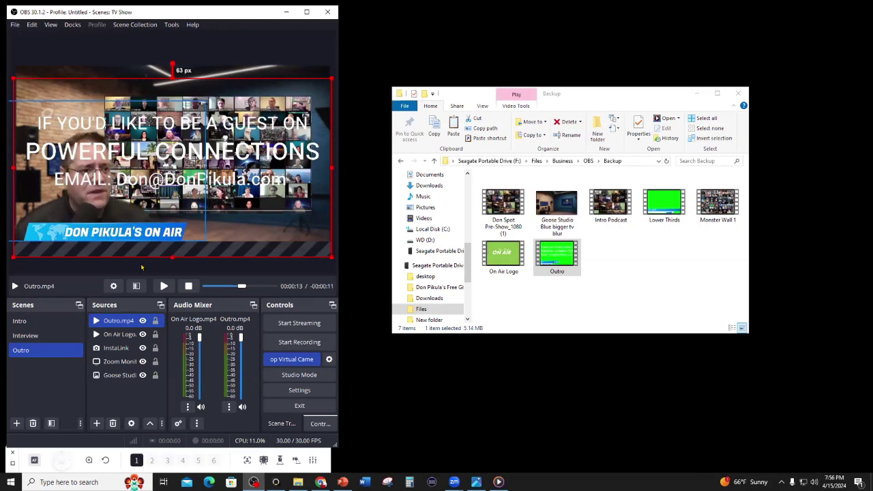
Create a colour source named 'Fade Out' with its colour set to black
left_click(97, 424)
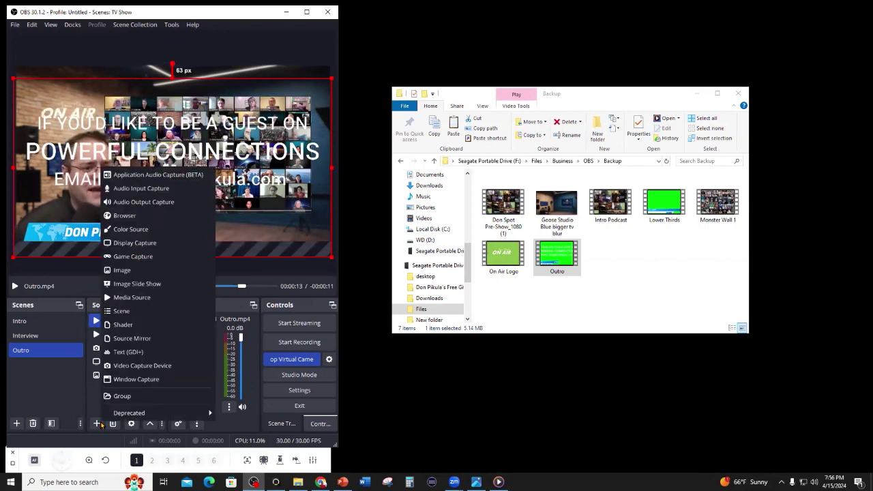
left_click(145, 232)
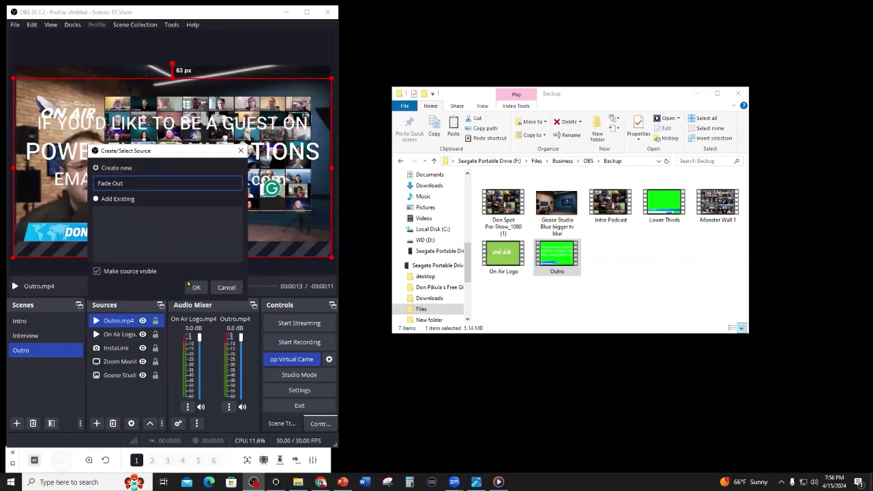
type("Fade Out")
left_click(194, 287)
left_click(252, 233)
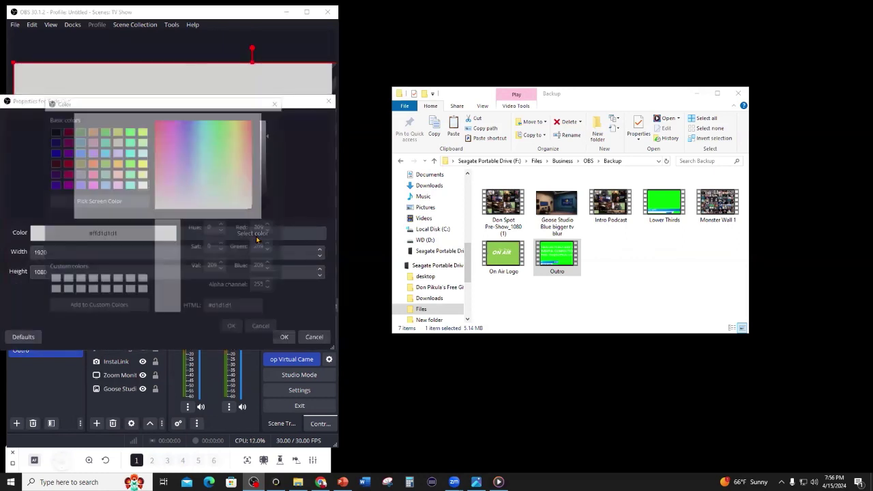
left_click(53, 131)
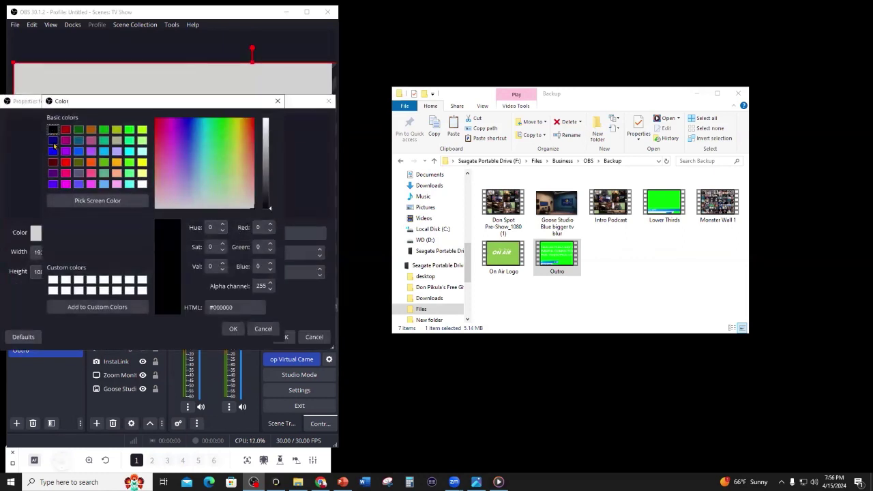
left_click(233, 328)
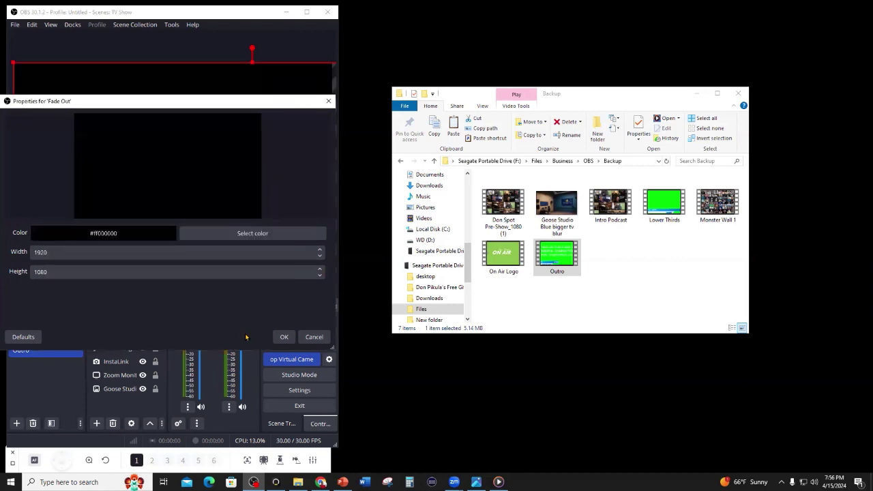
left_click(284, 337)
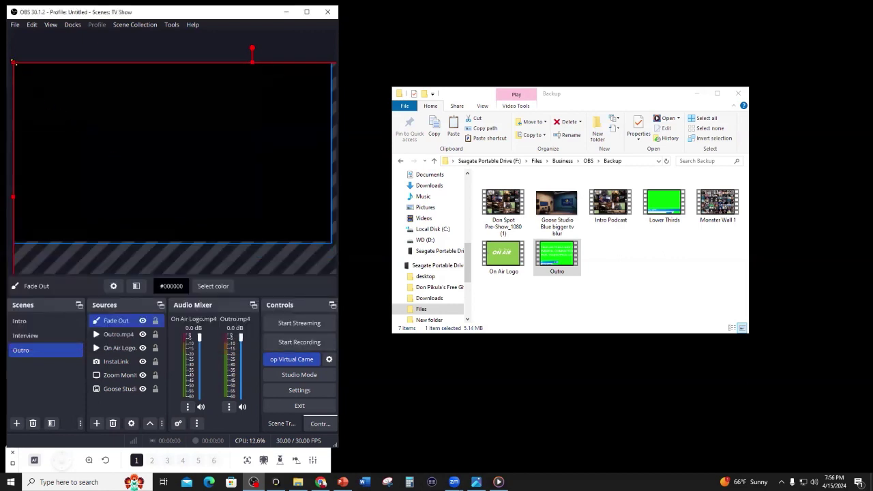
Stretch Fade Out to fill the canvas and place it just below Outro.mp4 in Sources
left_click_drag(13, 62, 64, 114)
left_click_drag(256, 214, 334, 258)
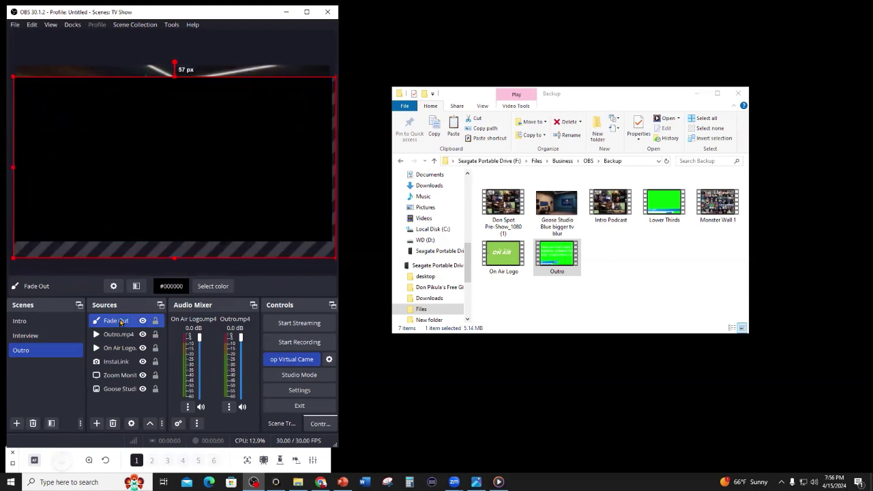
left_click_drag(121, 322, 125, 347)
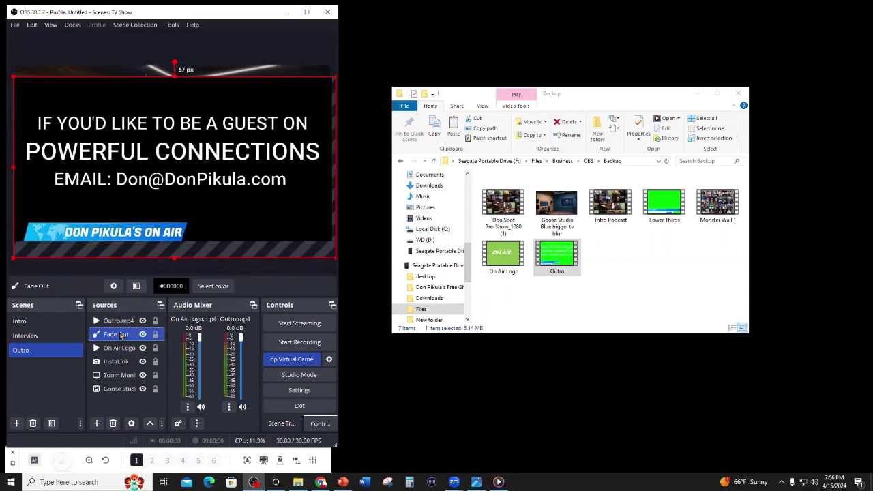
Realign the Outro video, move the Fade Out layer up about 22 px, and show its filters
left_click(175, 75)
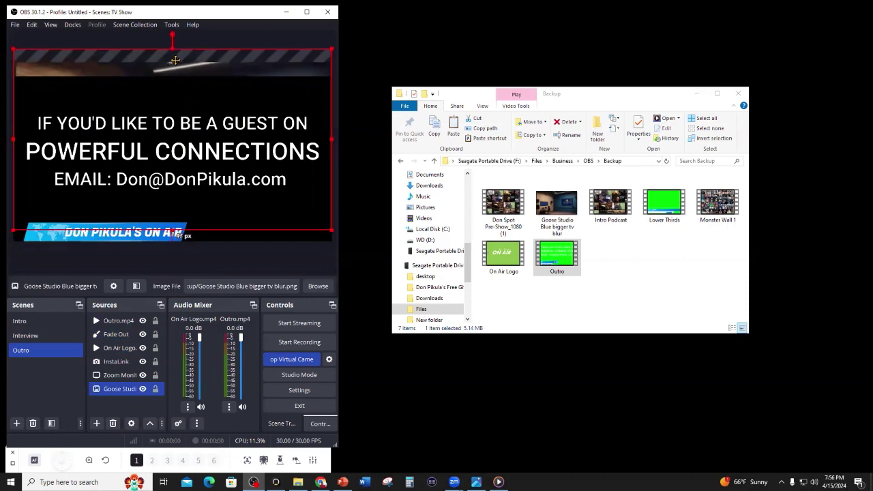
left_click_drag(176, 75, 176, 89)
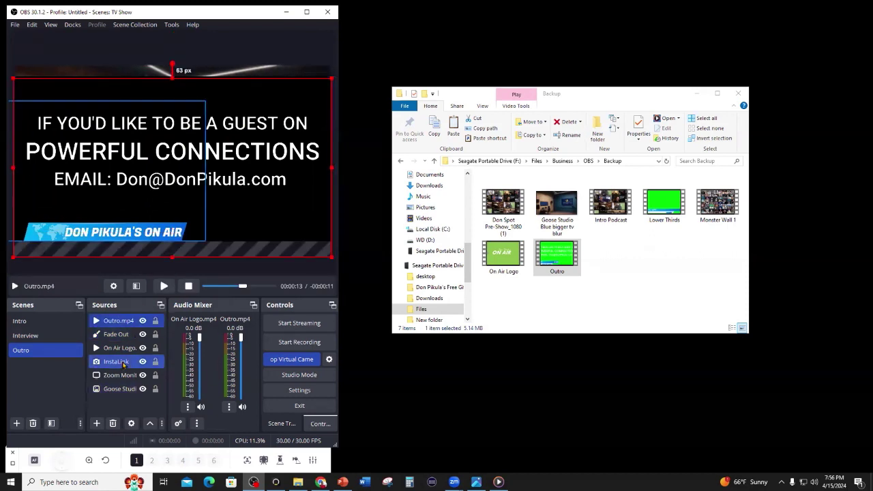
left_click(116, 335)
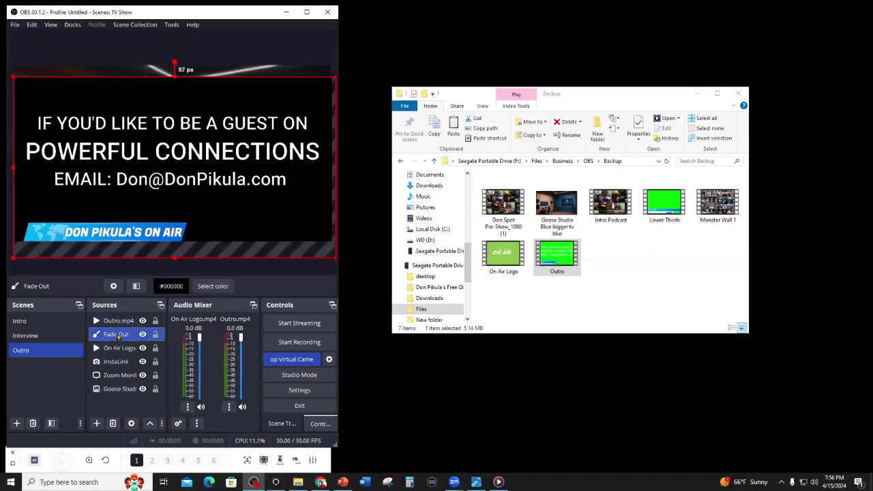
left_click(176, 72)
left_click_drag(176, 77, 176, 71)
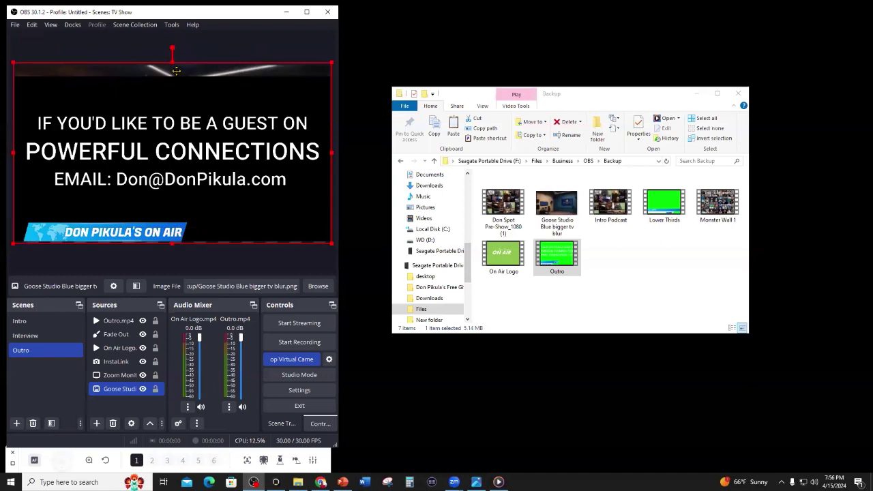
left_click(116, 334)
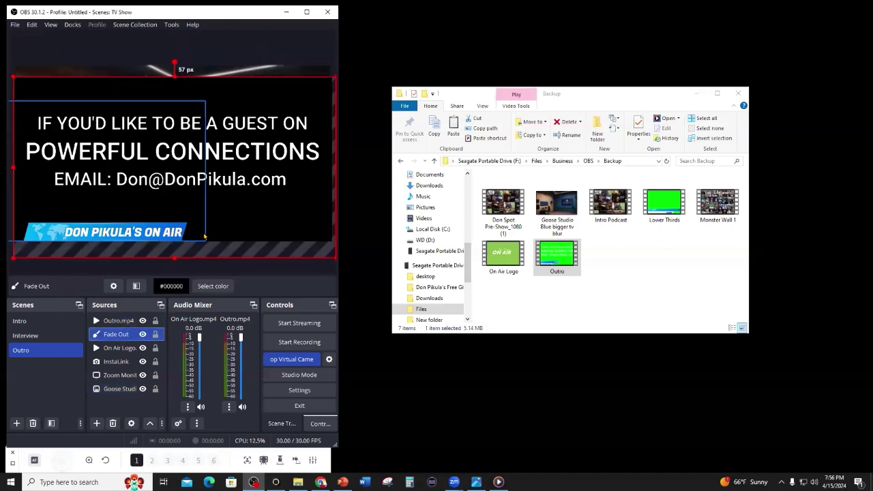
left_click_drag(204, 253, 204, 239)
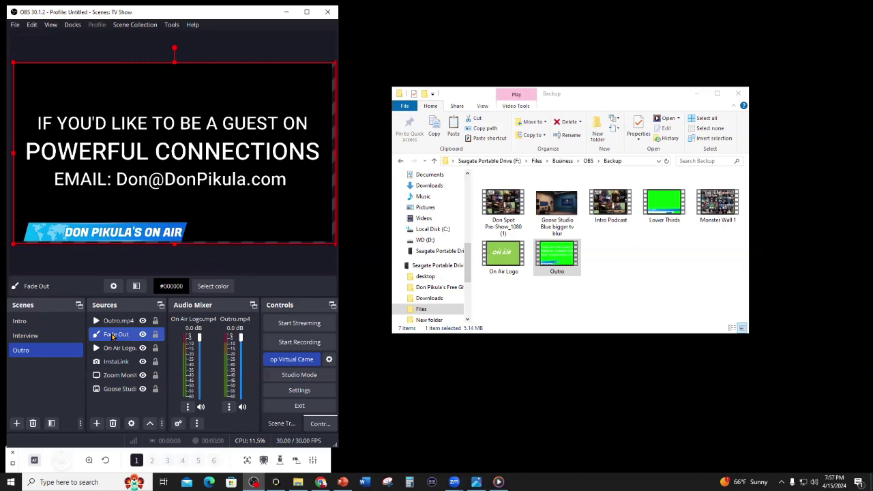
left_click(136, 286)
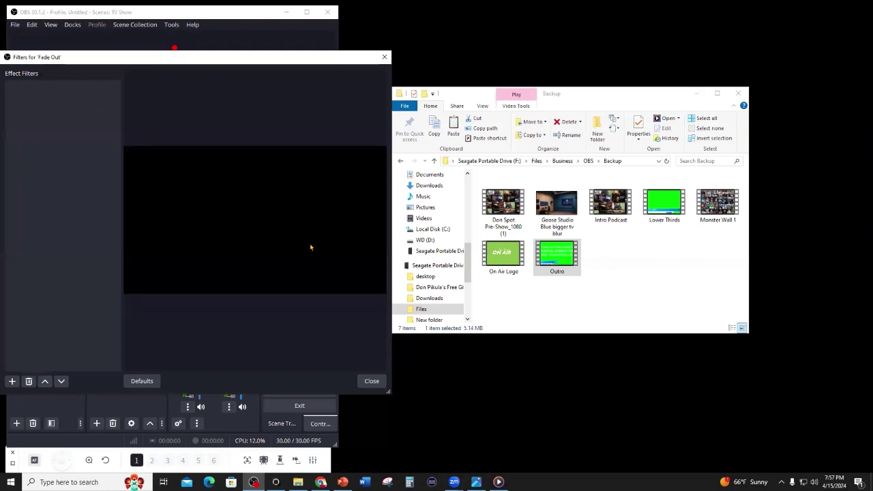
Add a Color Correction filter to Fade Out with opacity lowered to 0.8847
left_click(13, 381)
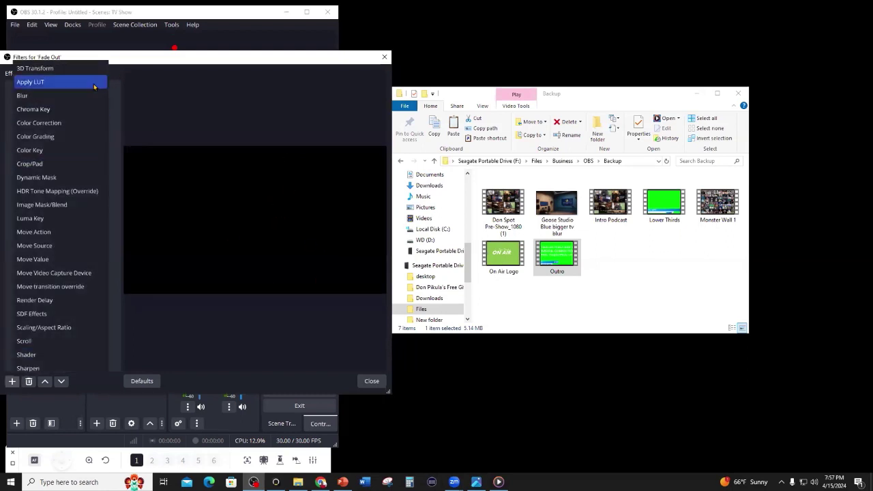
left_click(62, 124)
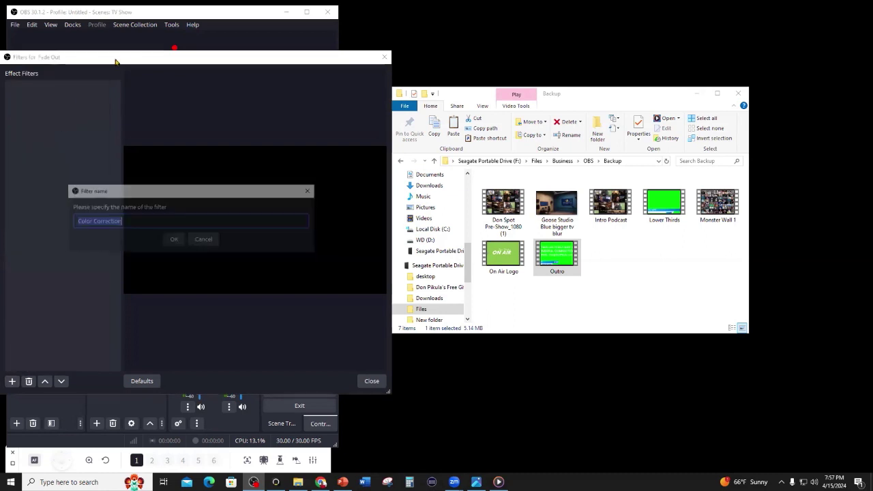
left_click(171, 238)
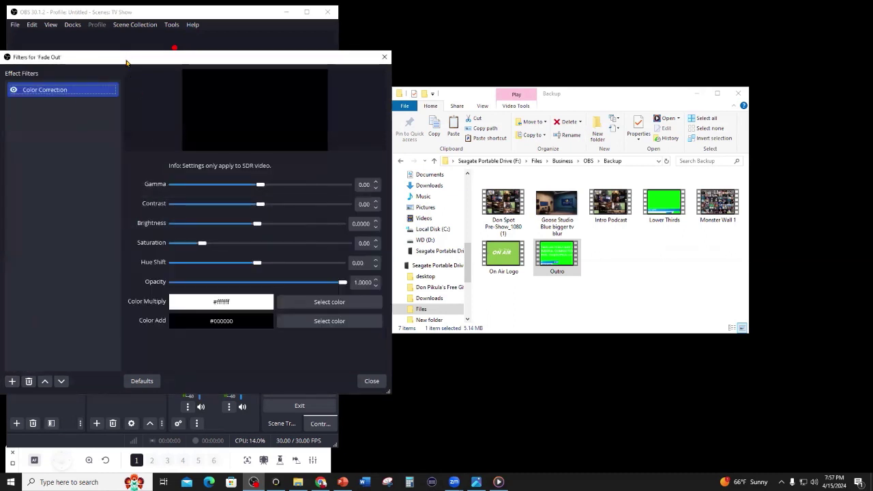
left_click_drag(126, 62, 379, 38)
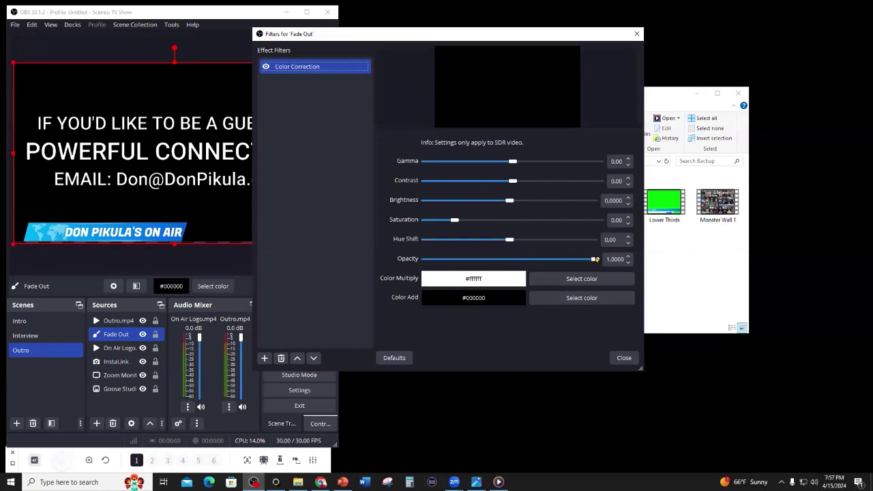
left_click_drag(595, 261, 576, 260)
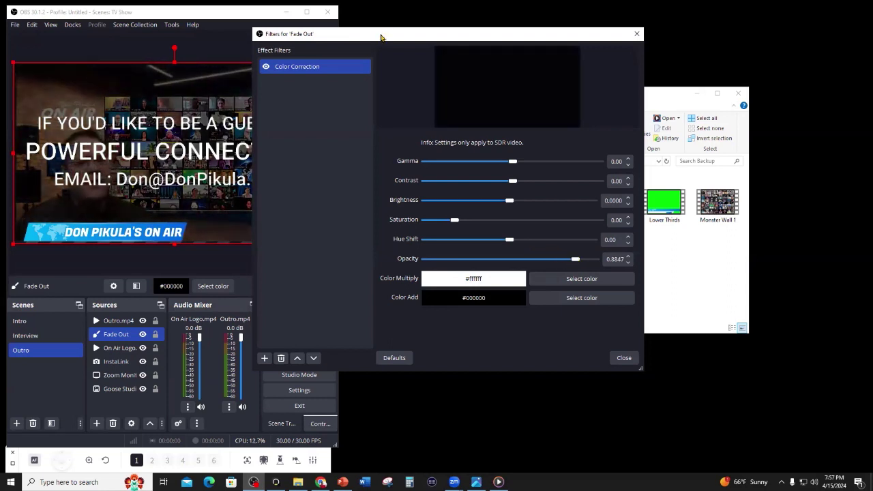
left_click_drag(384, 35, 498, 48)
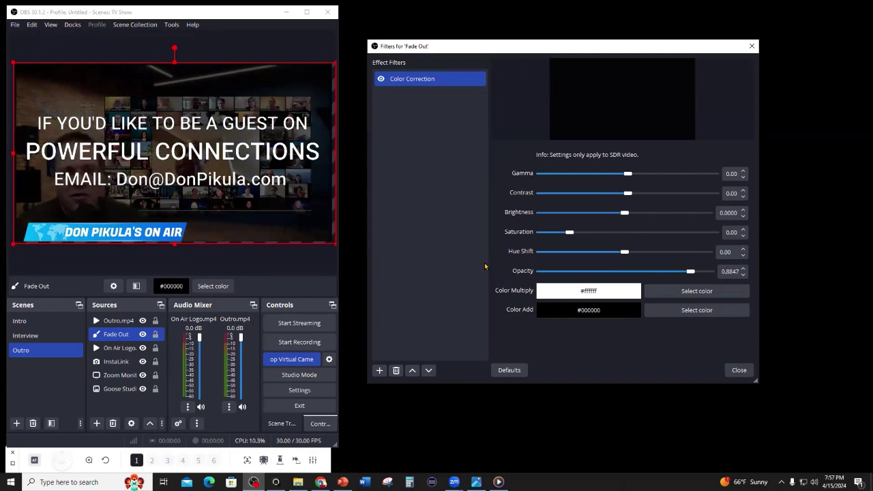
left_click(740, 370)
left_click(136, 320)
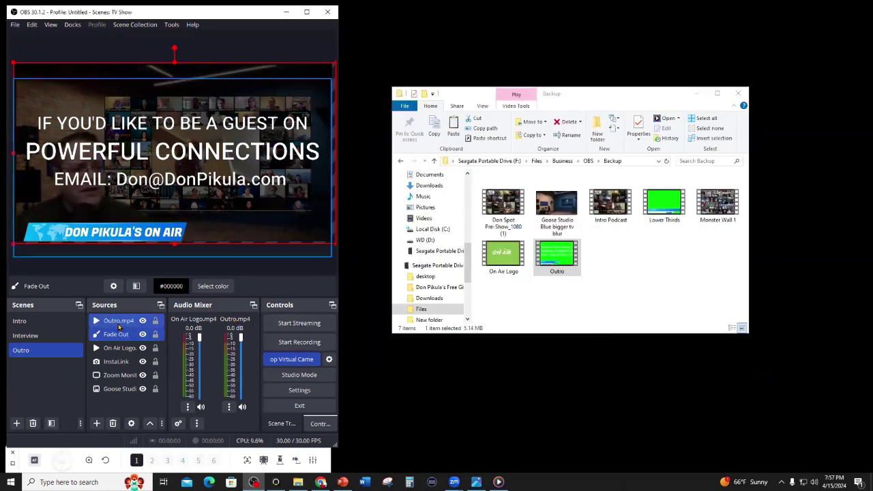
Play Outro.mp4 to check the fade, switch Interview, Outro, Interview scenes, then go to Chrome
left_click(163, 286)
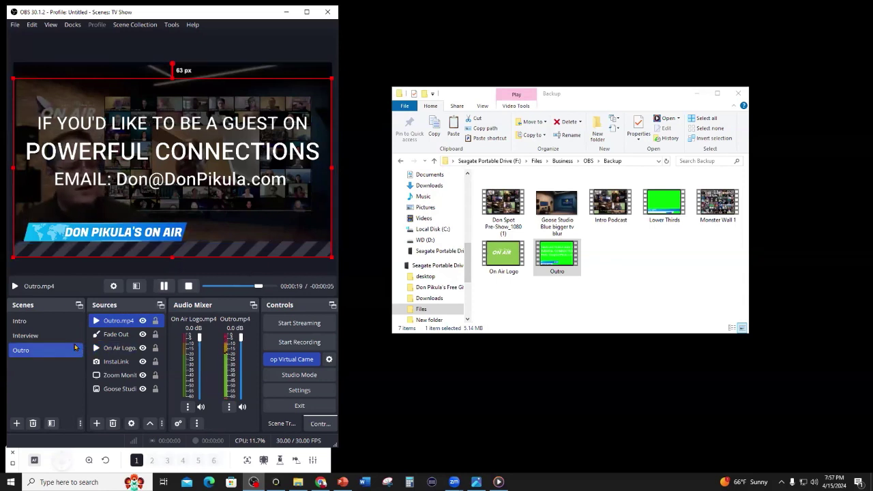
left_click(53, 336)
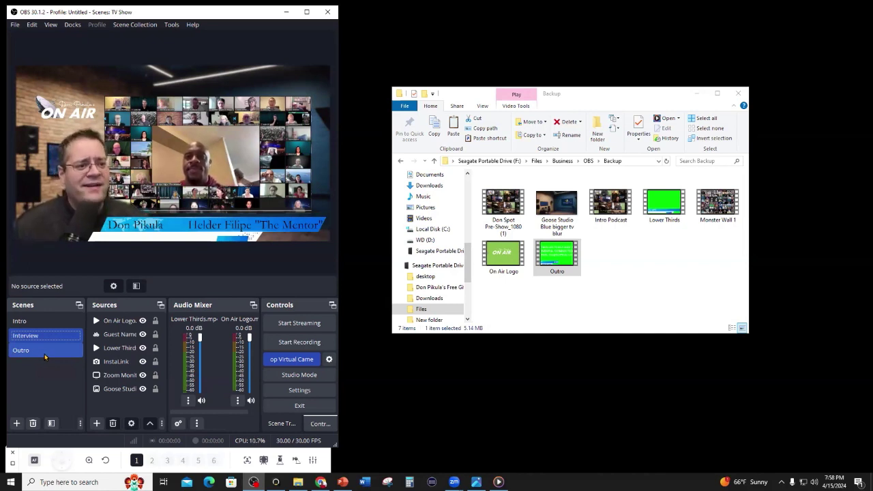
left_click(45, 356)
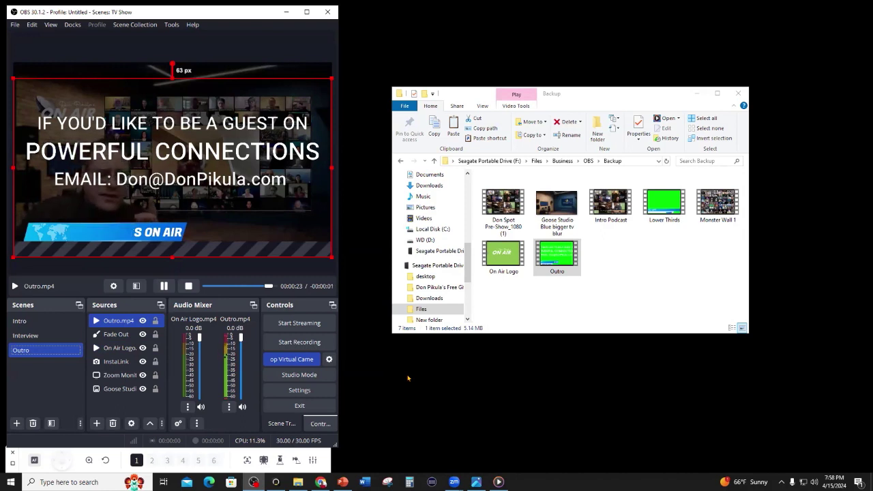
left_click(48, 332)
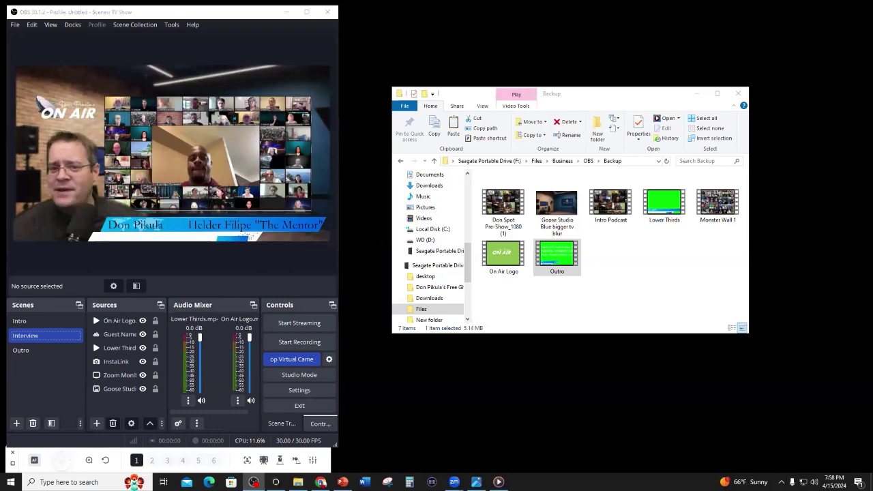
key("alt+Tab")
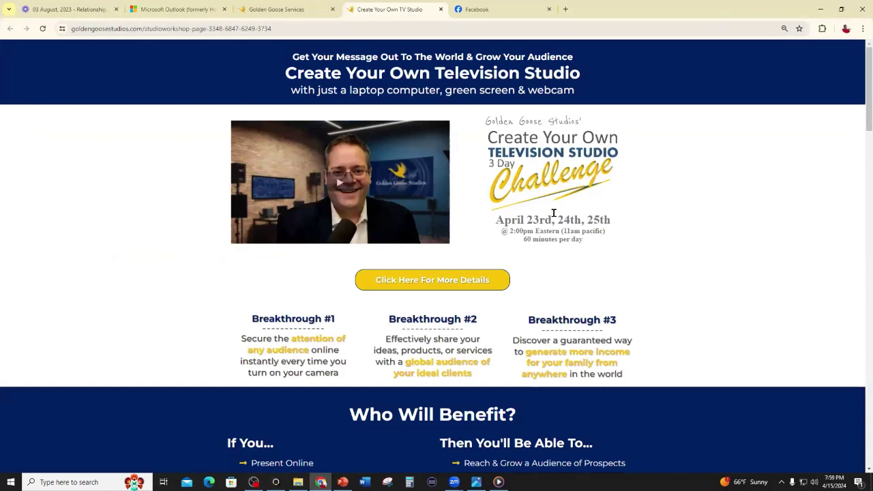
Scroll the challenge page down to the Day 1–3 agenda, then restore Chrome to a smaller window
scroll(557, 216, "down", 3)
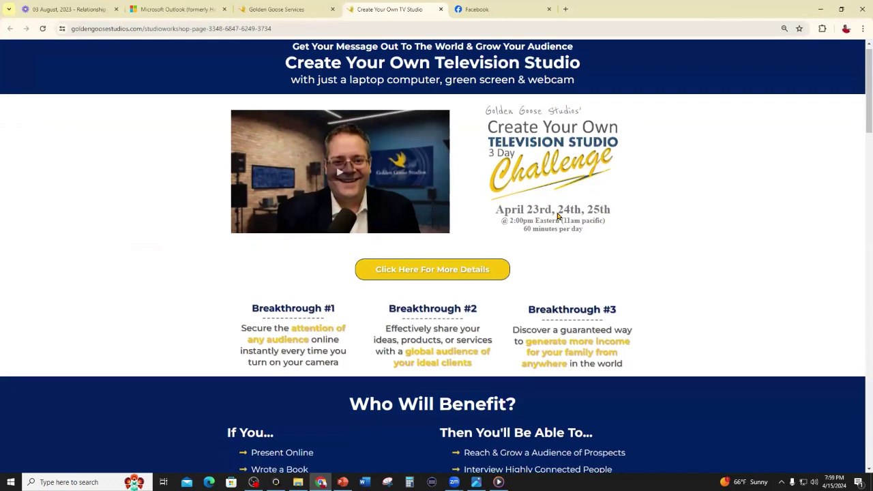
scroll(561, 213, "up", 3)
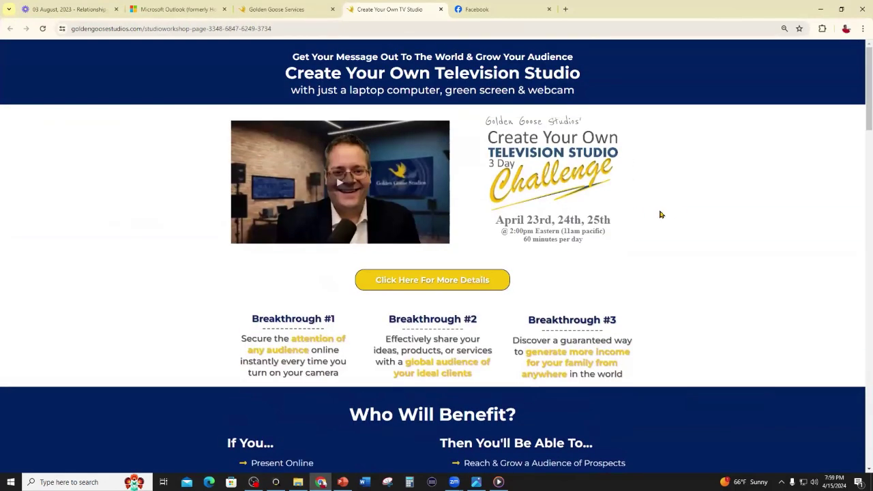
scroll(677, 216, "down", 3)
scroll(678, 215, "down", 3)
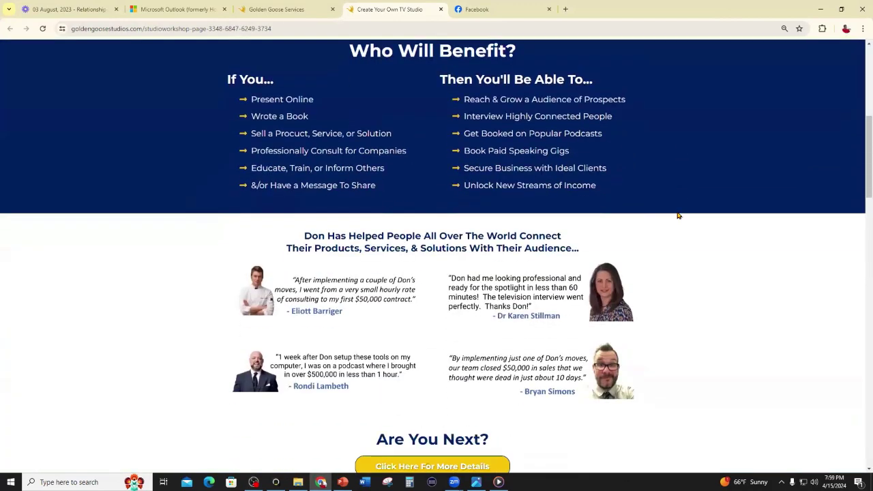
scroll(677, 215, "down", 9)
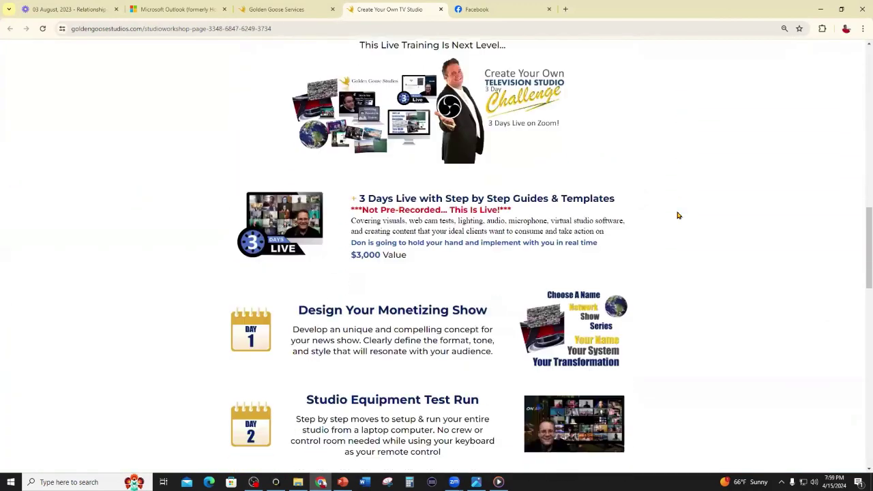
scroll(677, 216, "down", 1)
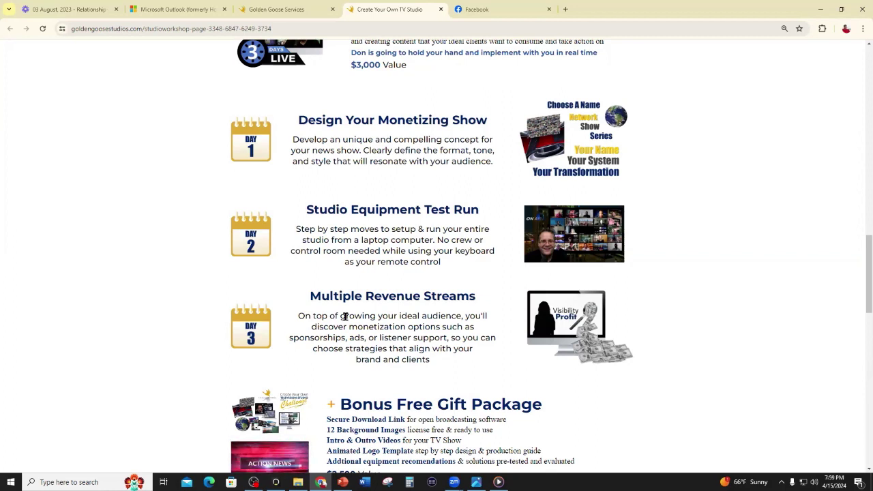
left_click(841, 9)
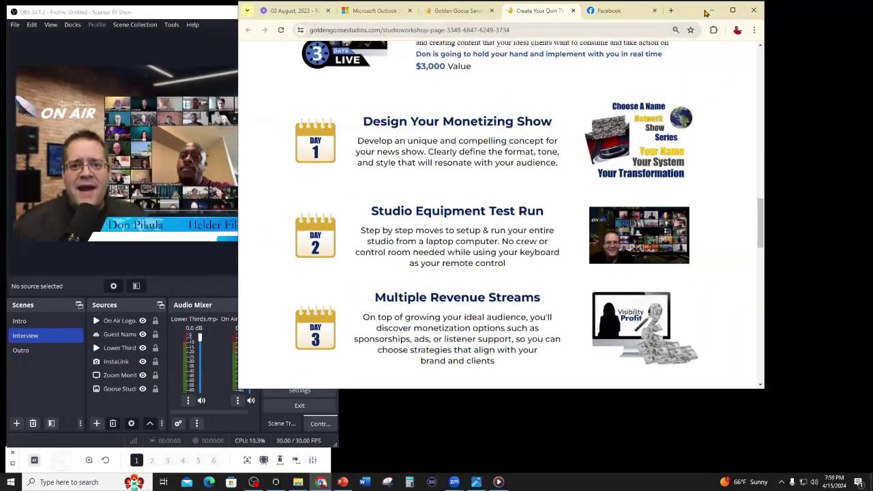
Move the Golden Goose Studios browser window right beside OBS, make it taller, and scroll to its top banner
left_click_drag(706, 12, 809, 12)
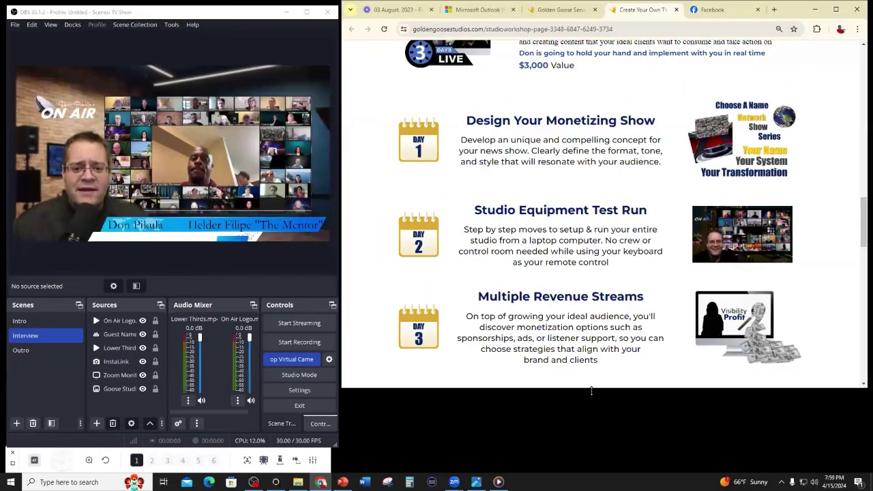
left_click_drag(592, 391, 600, 465)
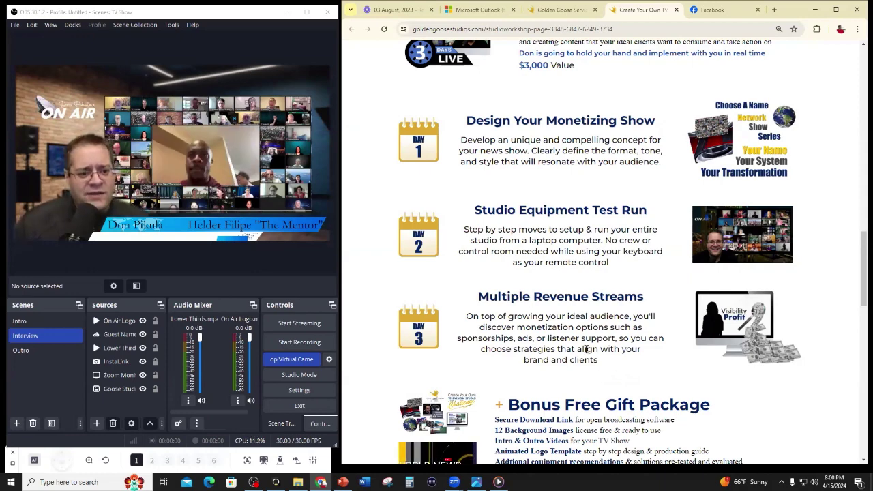
scroll(557, 352, "up", 15)
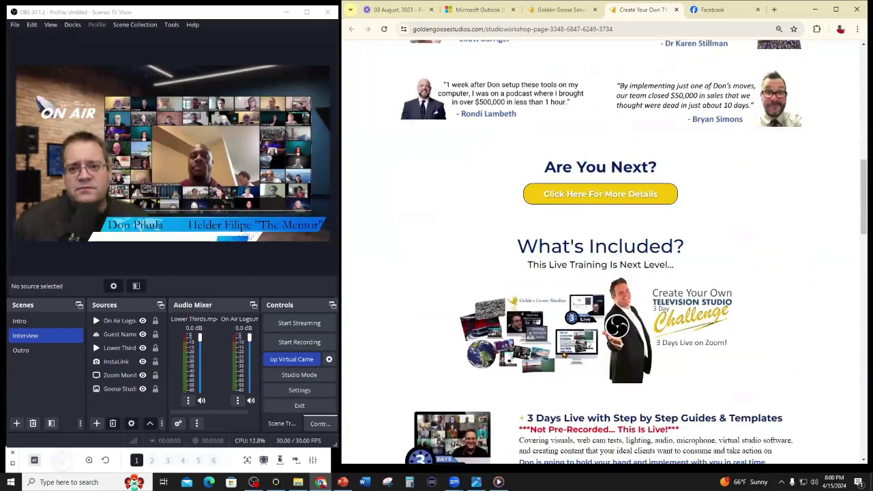
scroll(580, 369, "up", 2)
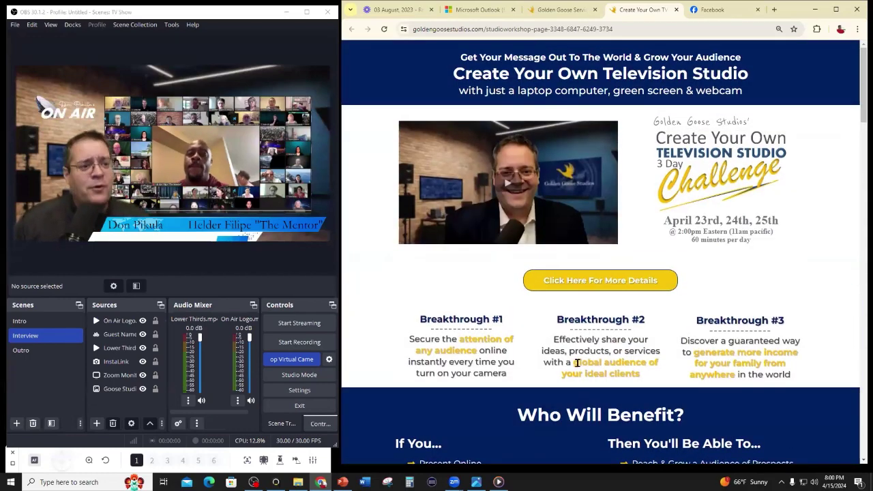